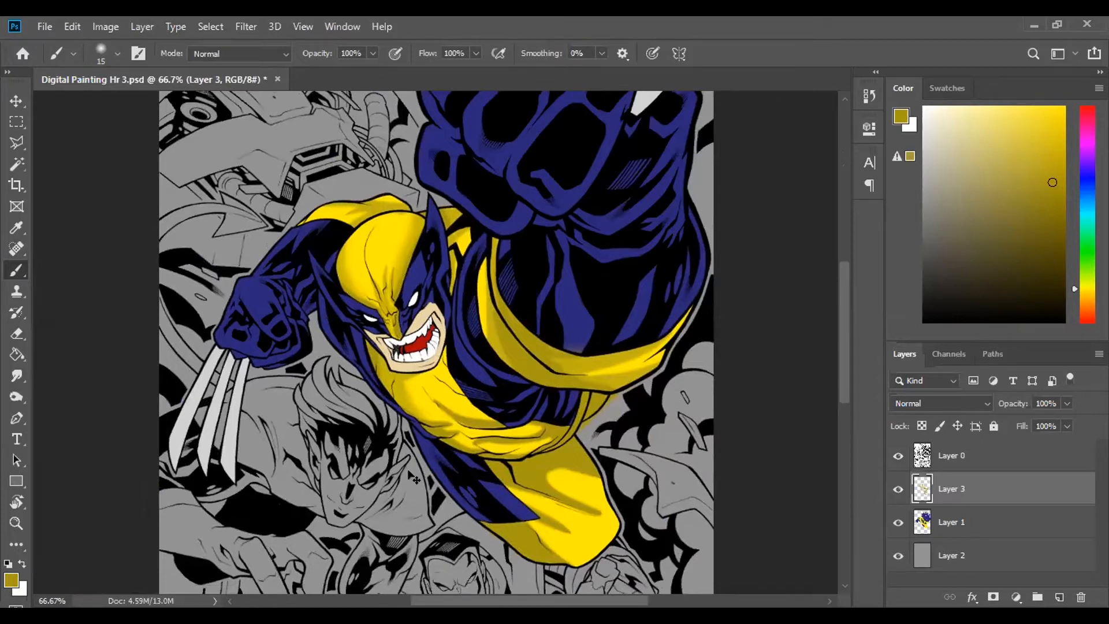
# - Add a new layer above the line-art layer, Layer 0, and set the foreground colour to white
pyautogui.hotkey('ctrl', '+')
pyautogui.hotkey('ctrl', '+')
pyautogui.scroll(4, 604, 469)
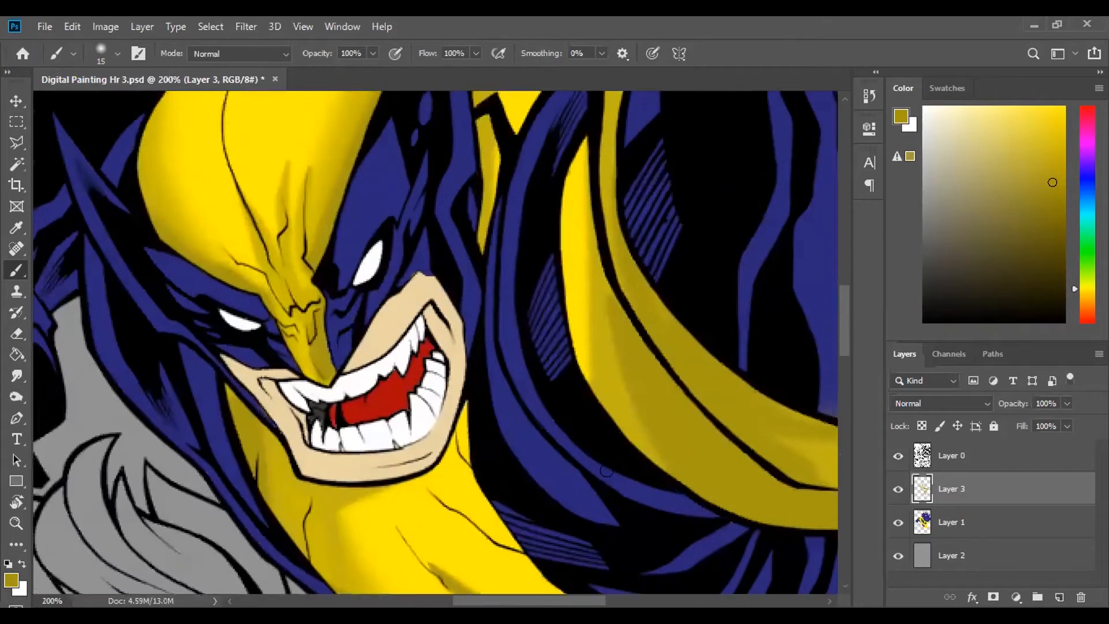
pyautogui.hscroll(-2, 236, 597)
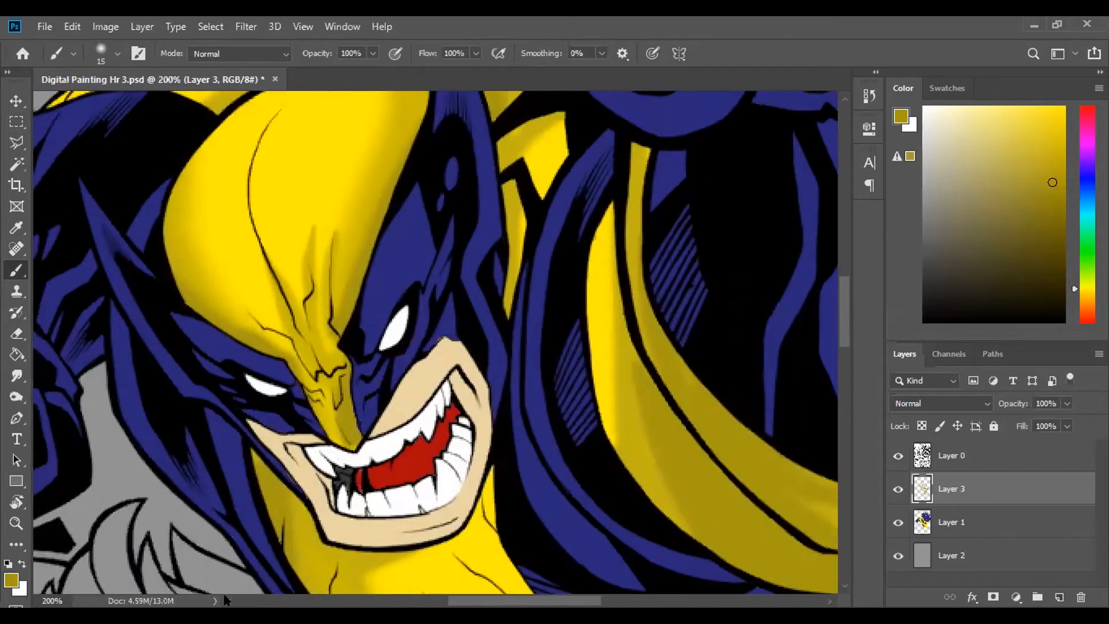
pyautogui.hscroll(-8, 222, 600)
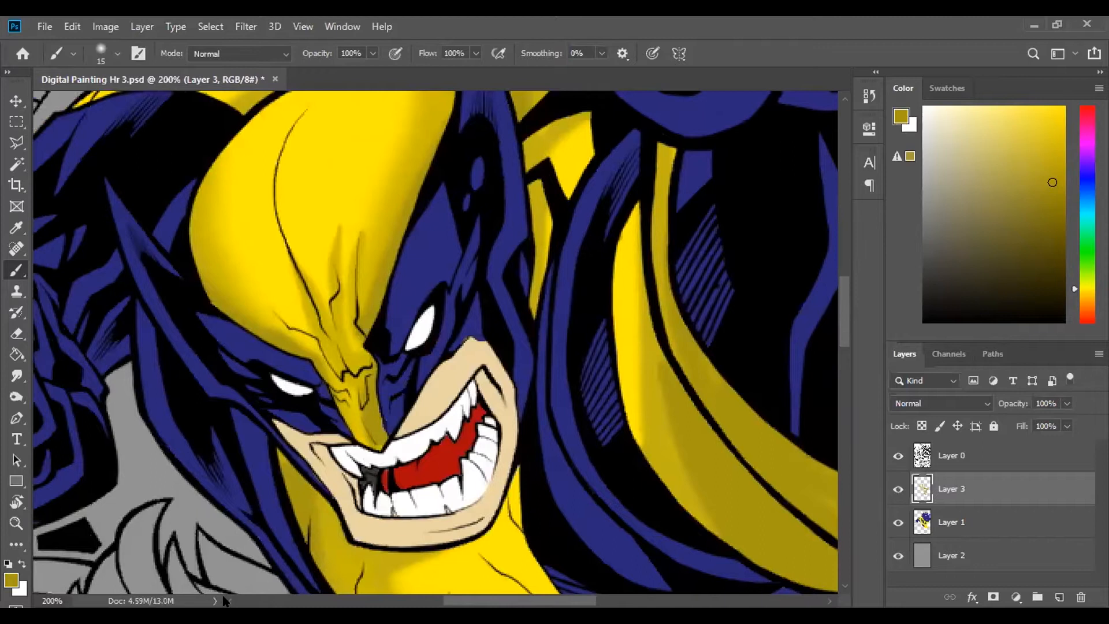
pyautogui.hscroll(-2, 222, 600)
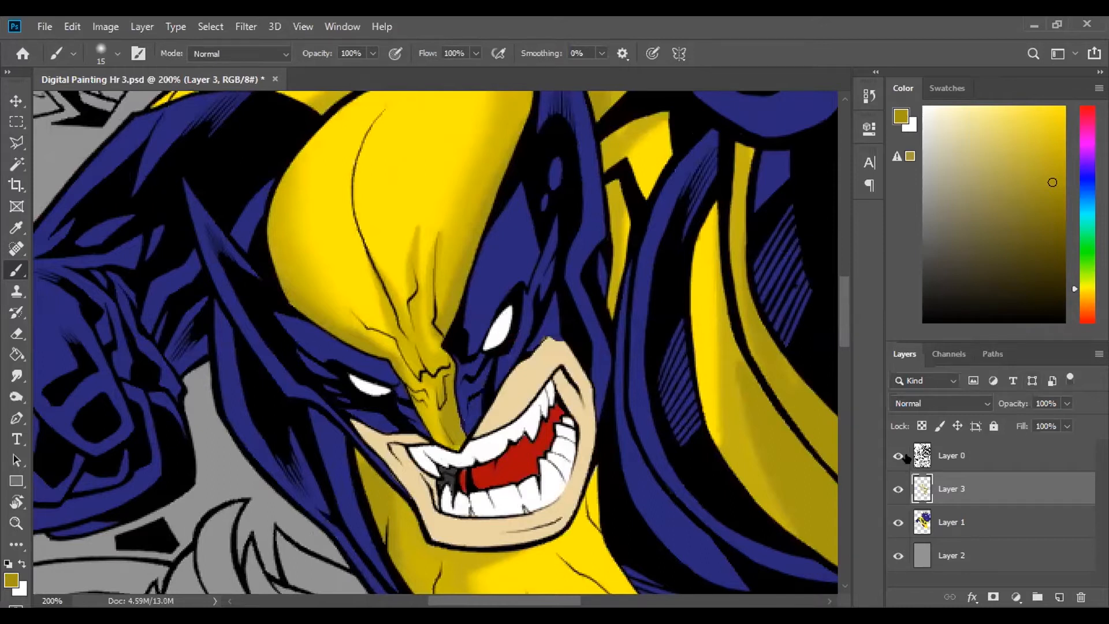
pyautogui.click(998, 455)
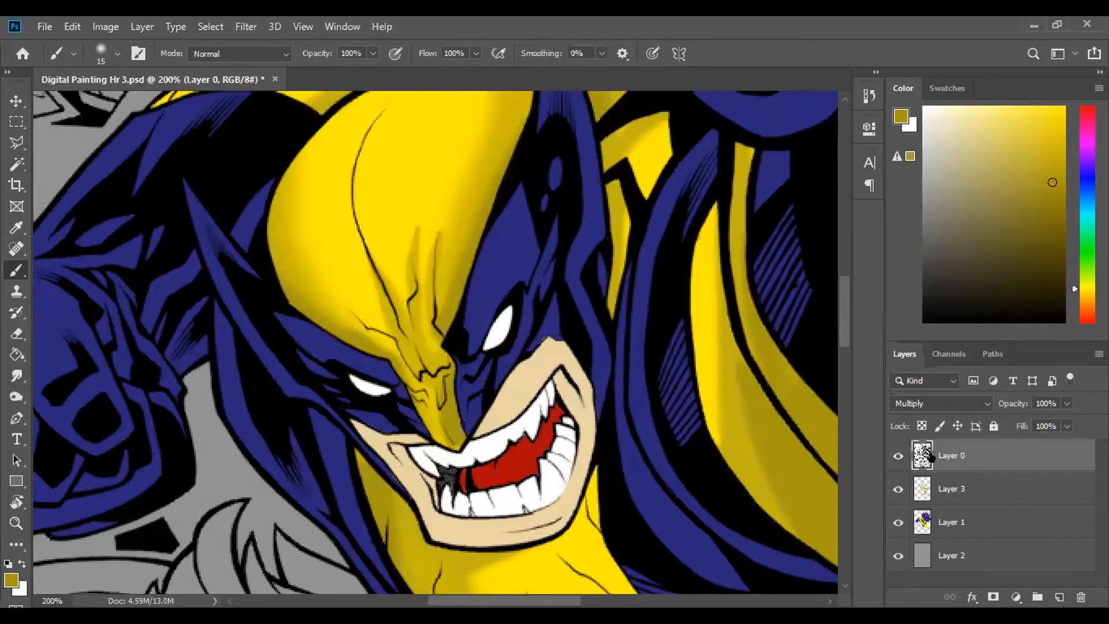
pyautogui.click(893, 457)
pyautogui.click(895, 456)
pyautogui.click(1058, 597)
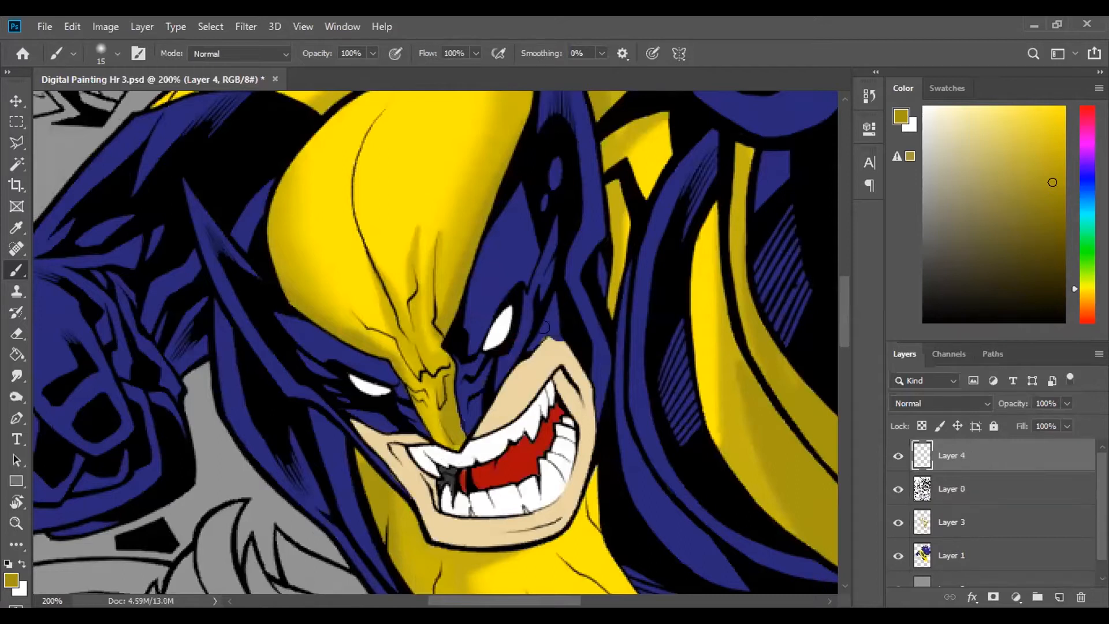
pyautogui.click(922, 103)
pyautogui.click(922, 106)
# - Try freehand white brush strokes across the character's face
pyautogui.moveTo(621, 262)
pyautogui.mouseDown()
pyautogui.moveTo(520, 232)
pyautogui.moveTo(356, 292)
pyautogui.moveTo(570, 328)
pyautogui.mouseUp()
pyautogui.moveTo(452, 304); pyautogui.dragTo(341, 507)
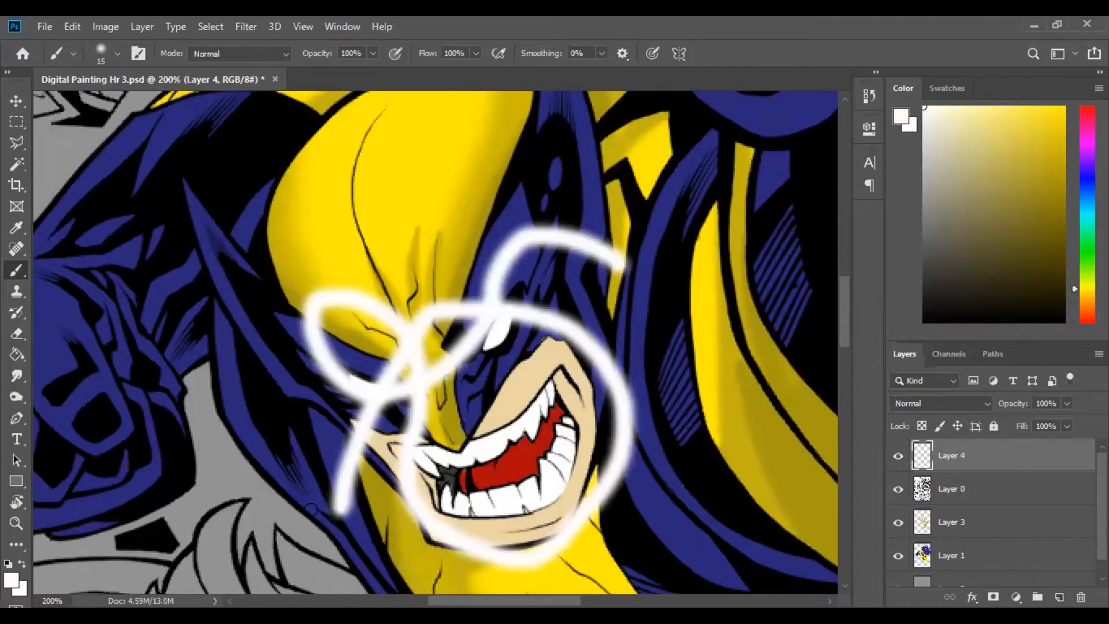
pyautogui.hotkey('ctrl', 'z')
pyautogui.hotkey('ctrl', 'z')
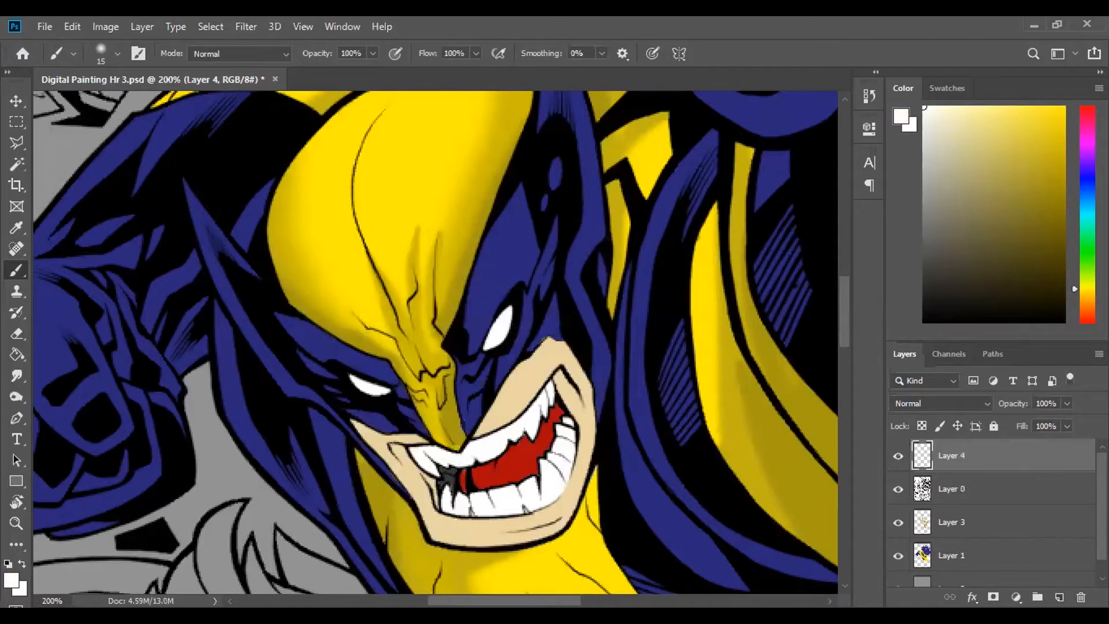
# - Choose the second soft round brush in General Brushes and enlarge it to 70 px
pyautogui.click(111, 53)
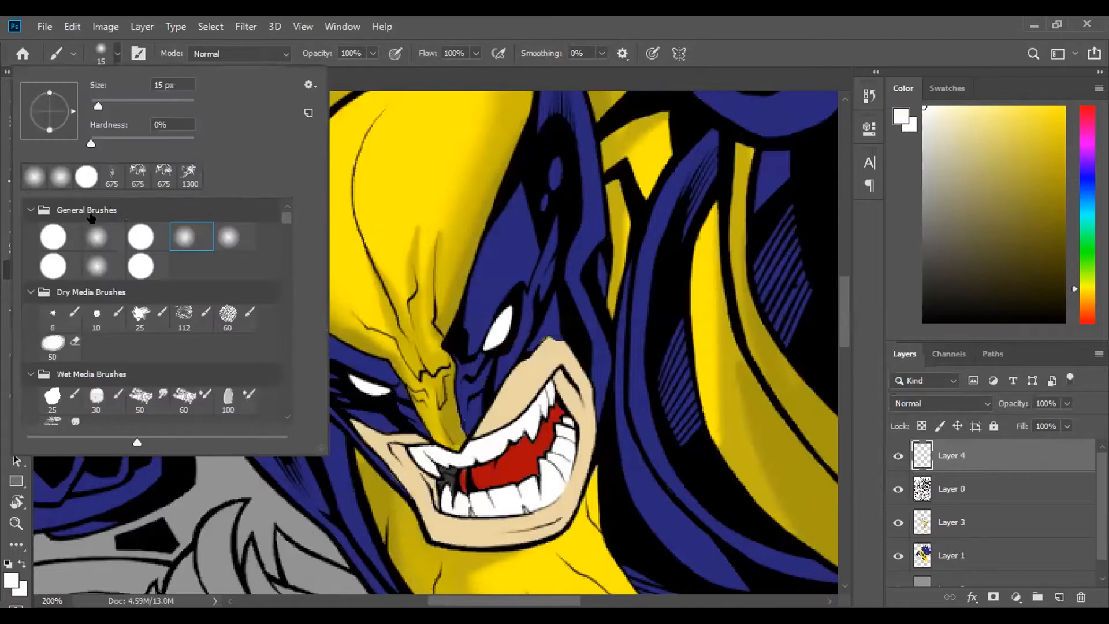
pyautogui.click(89, 234)
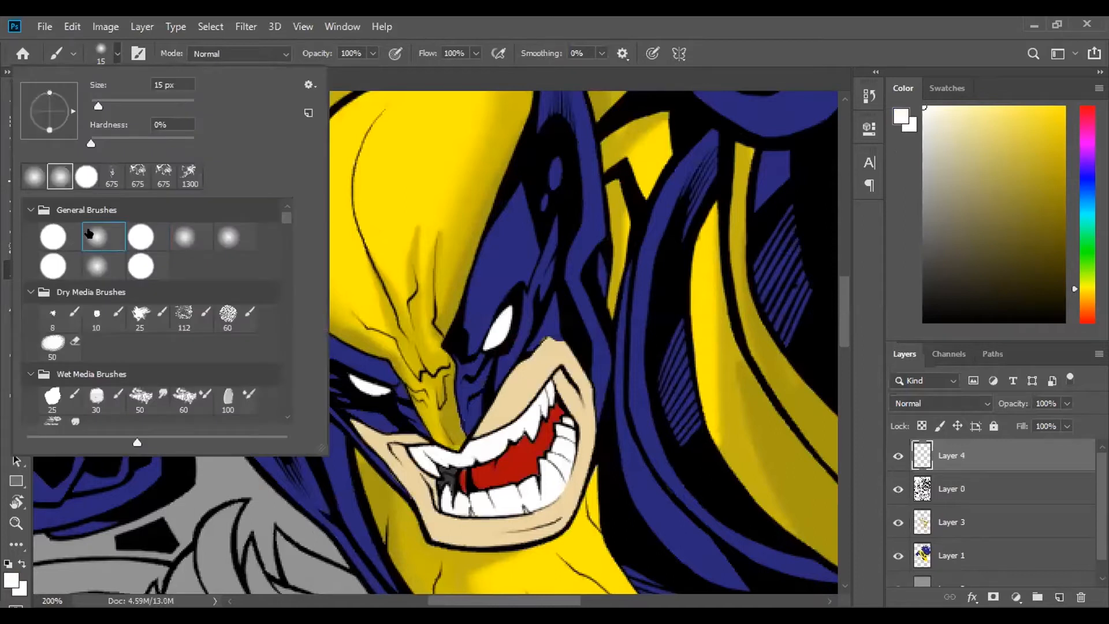
pyautogui.click(702, 57)
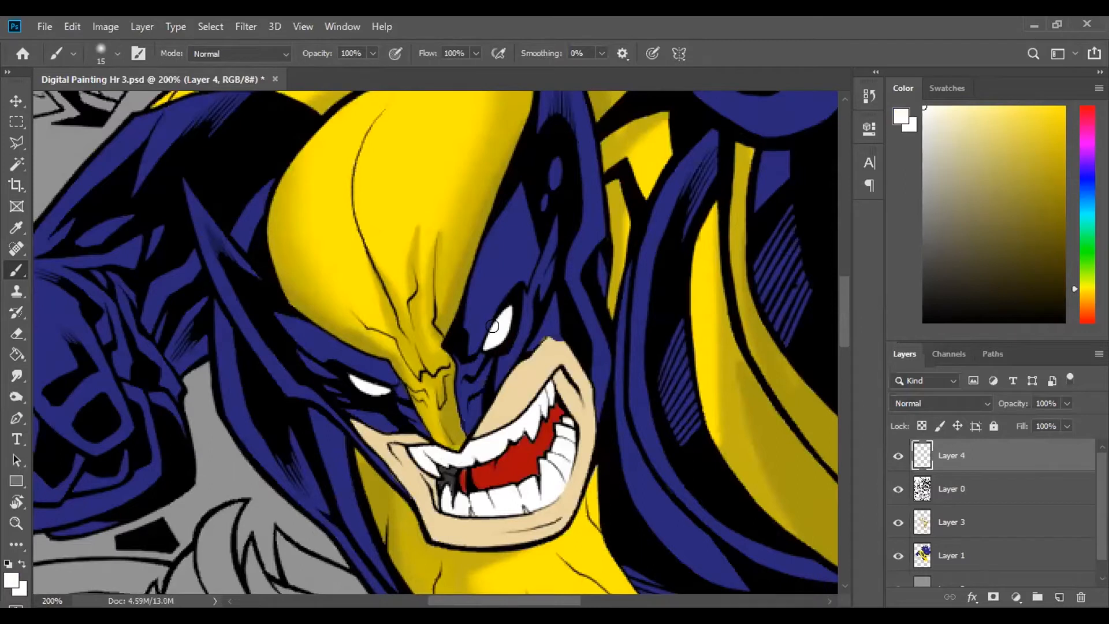
pyautogui.press(']')
pyautogui.press(']')
pyautogui.press(']')
pyautogui.press(']')
pyautogui.press(']')
pyautogui.press(']')
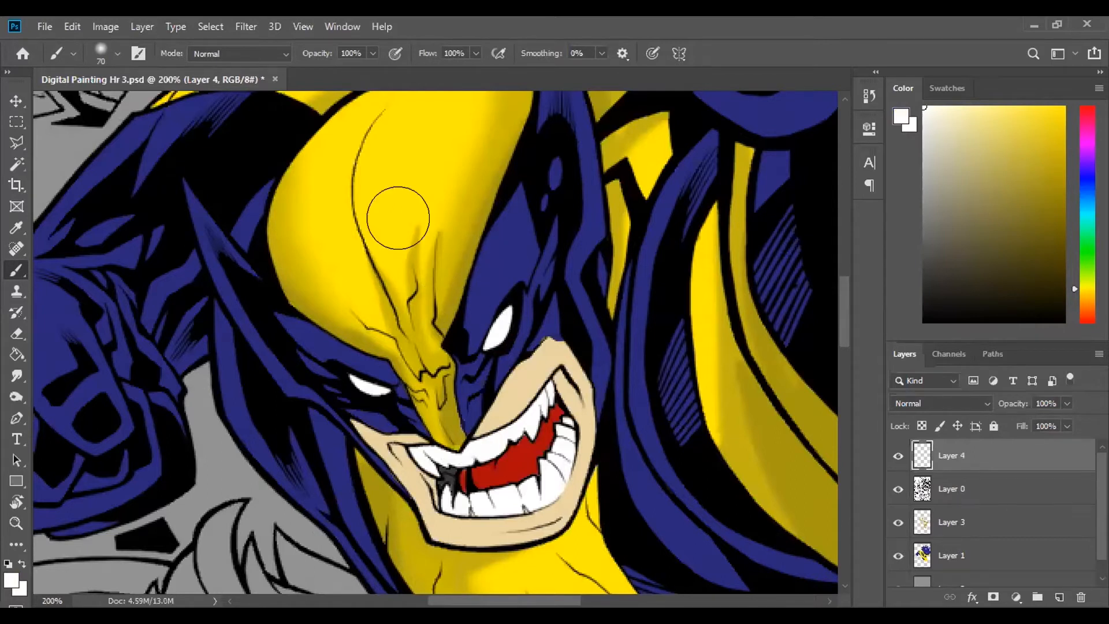
# - Try soft white dabs on the forehead and the character's left eye, plus strokes along the raised arm's shoulder
pyautogui.click(375, 154)
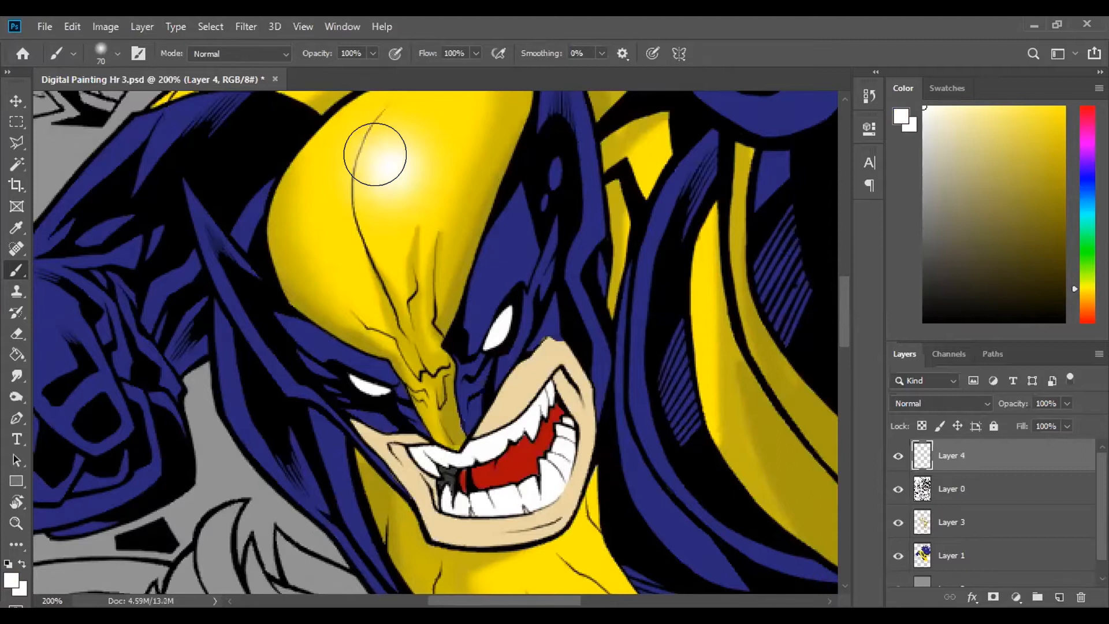
pyautogui.hotkey('ctrl', 'z')
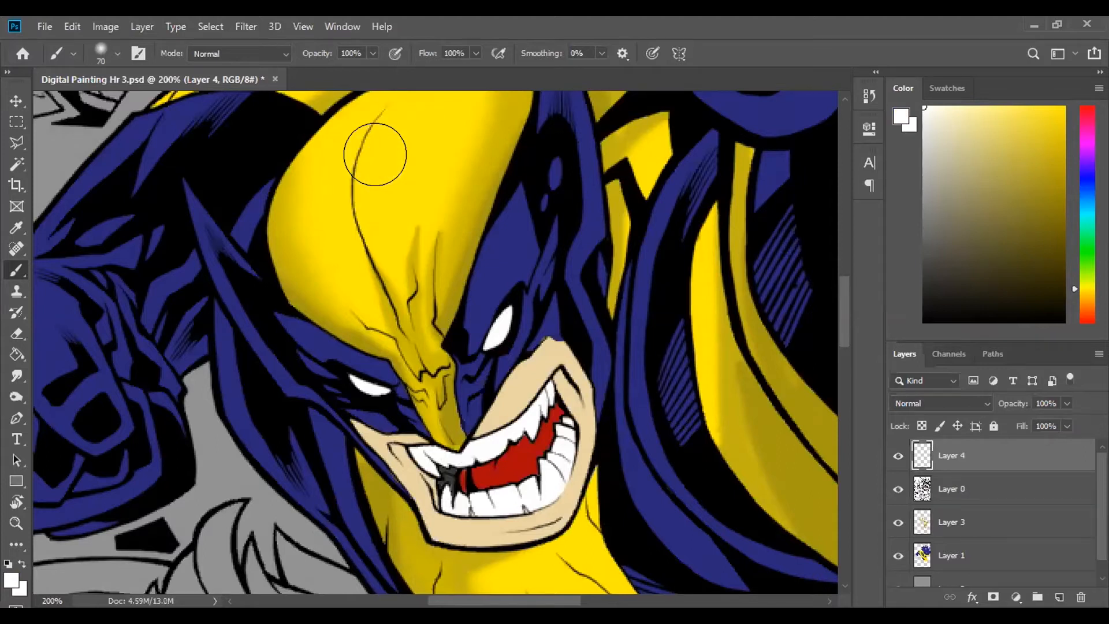
pyautogui.click(482, 315)
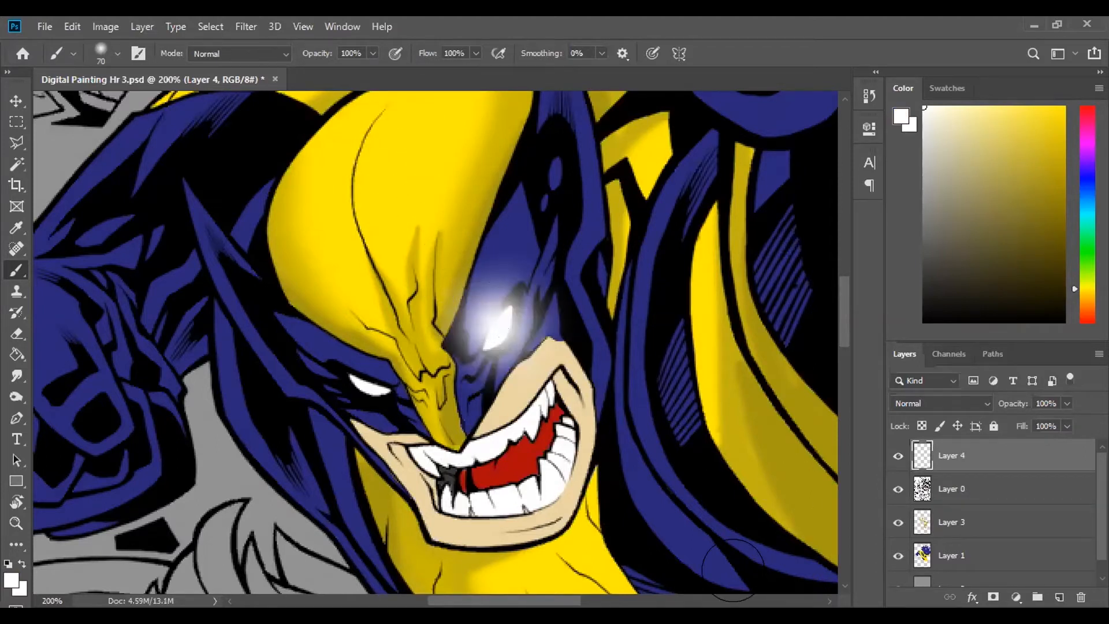
pyautogui.hotkey('ctrl', 'z')
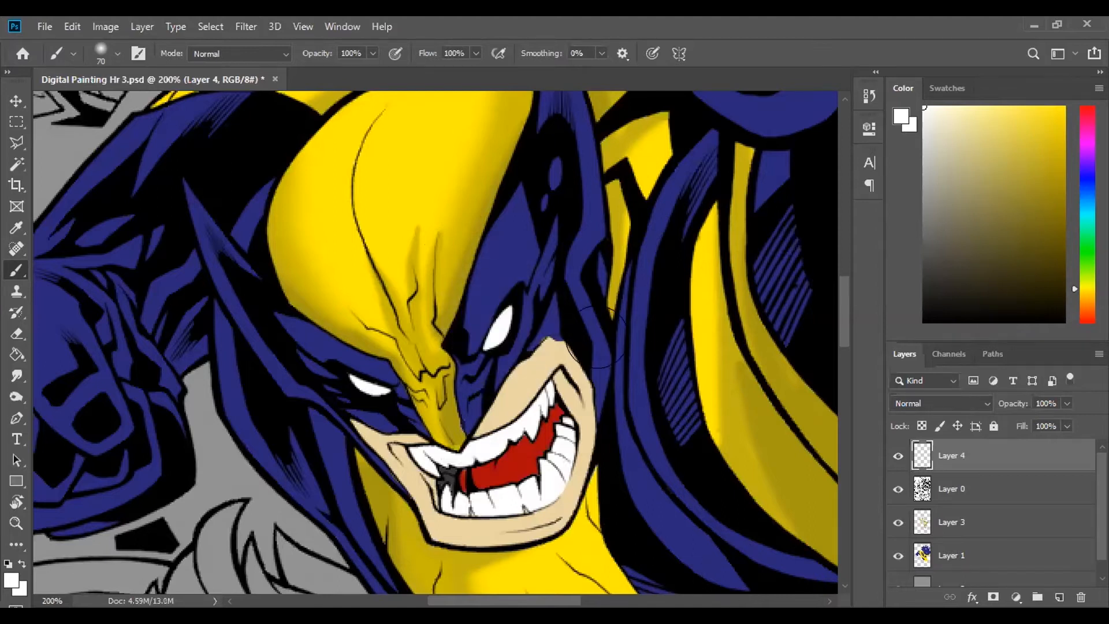
pyautogui.moveTo(645, 185); pyautogui.dragTo(650, 341)
pyautogui.moveTo(699, 414); pyautogui.dragTo(738, 347)
pyautogui.hotkey('ctrl', 'z')
# - Try a 70 px white glow on the character's left eye and compare it with Layer 4 hidden and shown
pyautogui.click(491, 317)
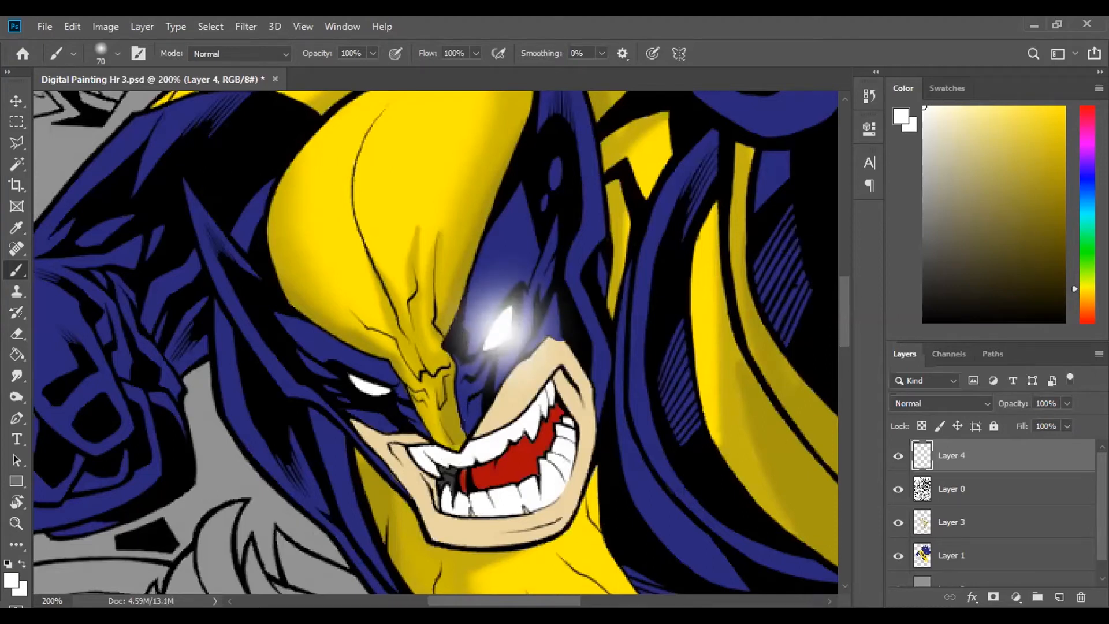
pyautogui.click(897, 455)
pyautogui.click(896, 455)
pyautogui.click(897, 455)
pyautogui.click(897, 455)
pyautogui.hotkey('ctrl', 'z')
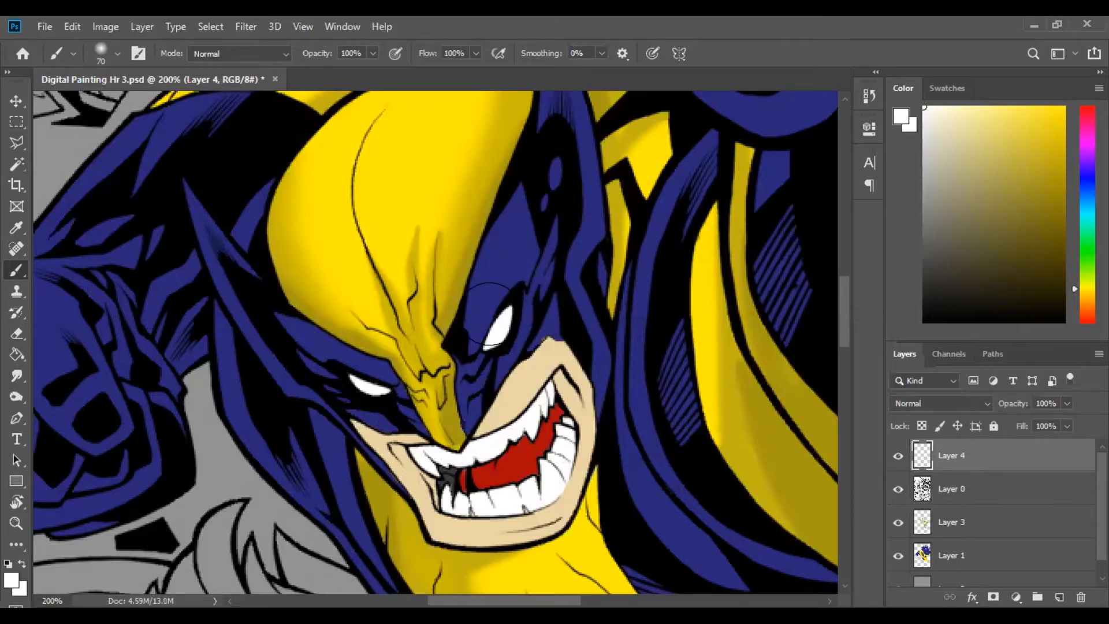
# - Try a larger 90 px white glow on the character's left eye and check it in the whole picture
pyautogui.press(']')
pyautogui.press(']')
pyautogui.click(482, 309)
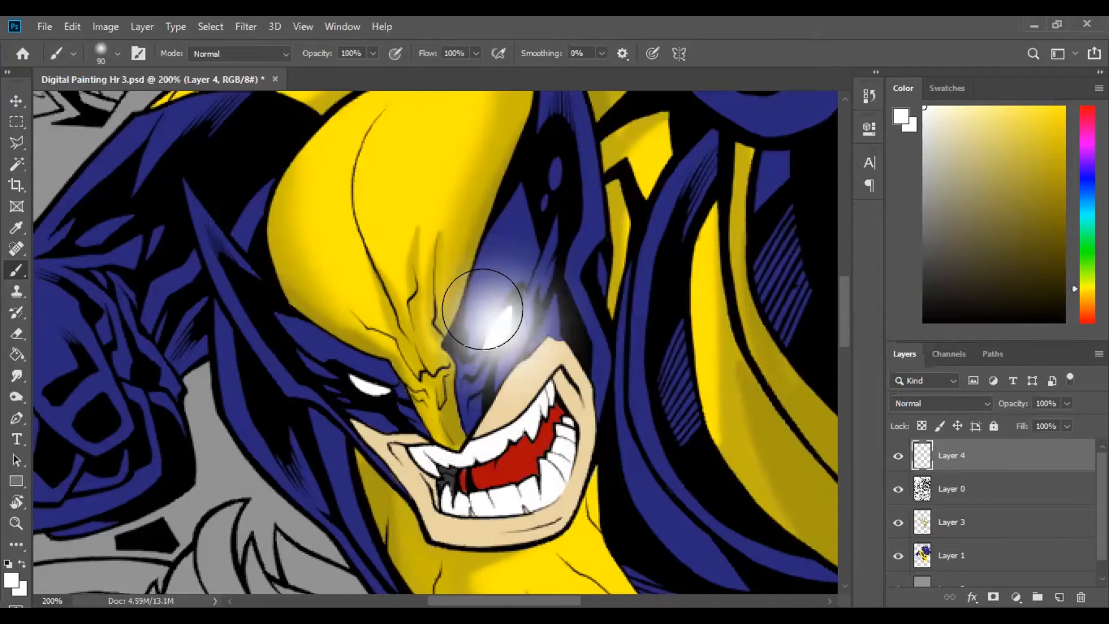
pyautogui.hotkey('ctrl', '0')
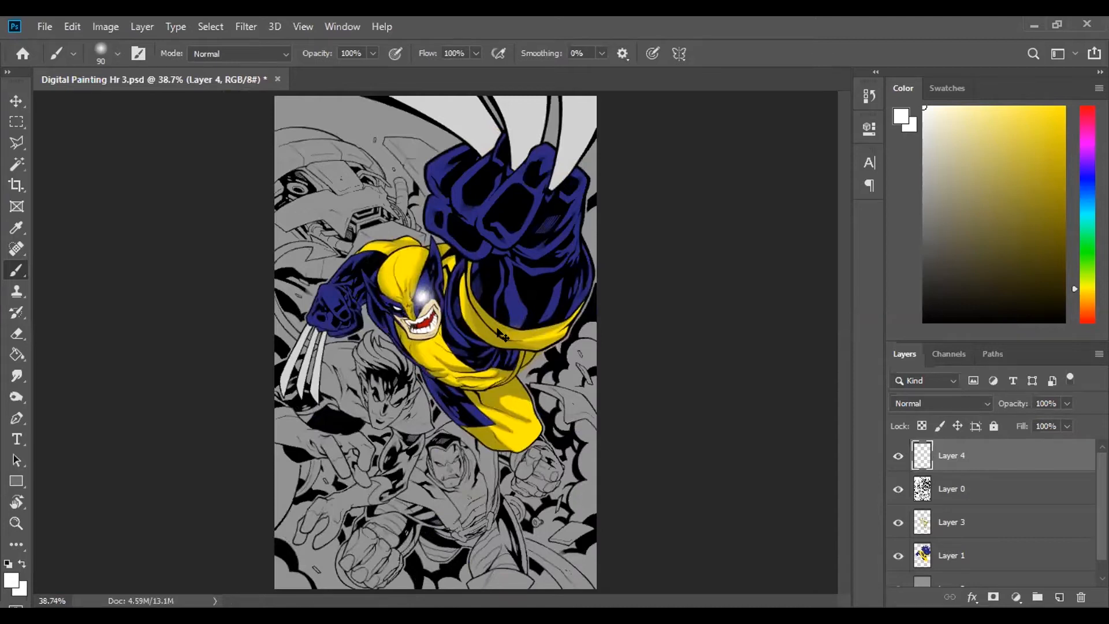
pyautogui.hotkey('ctrl', '+')
pyautogui.hotkey('ctrl', '+')
pyautogui.hotkey('ctrl', '+')
pyautogui.hotkey('ctrl', '+')
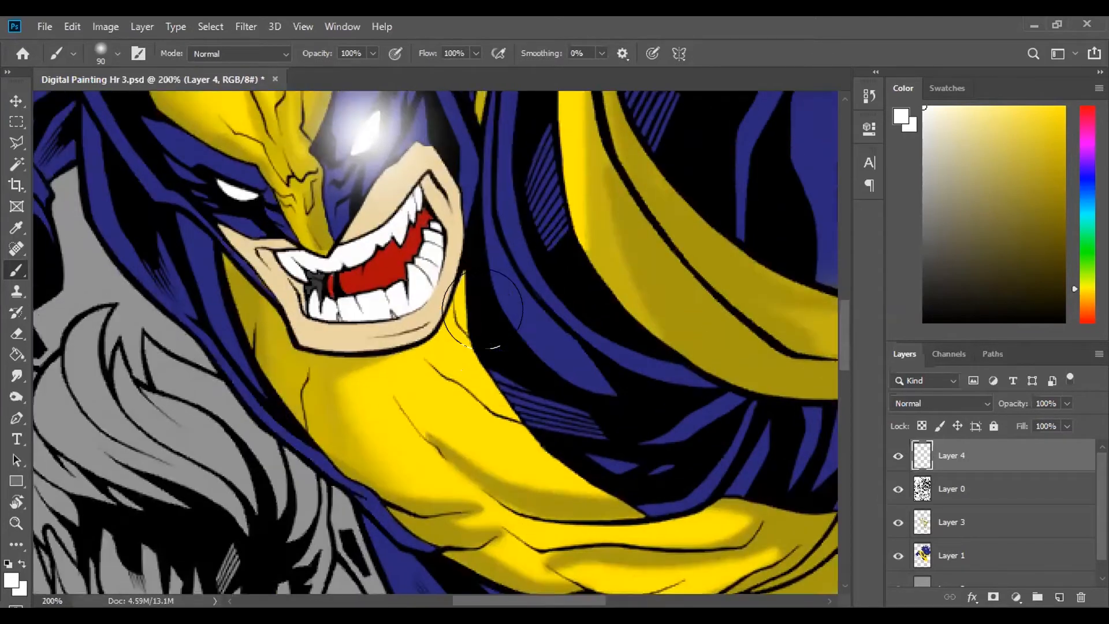
pyautogui.scroll(3, 483, 308)
pyautogui.hotkey('ctrl', 'z')
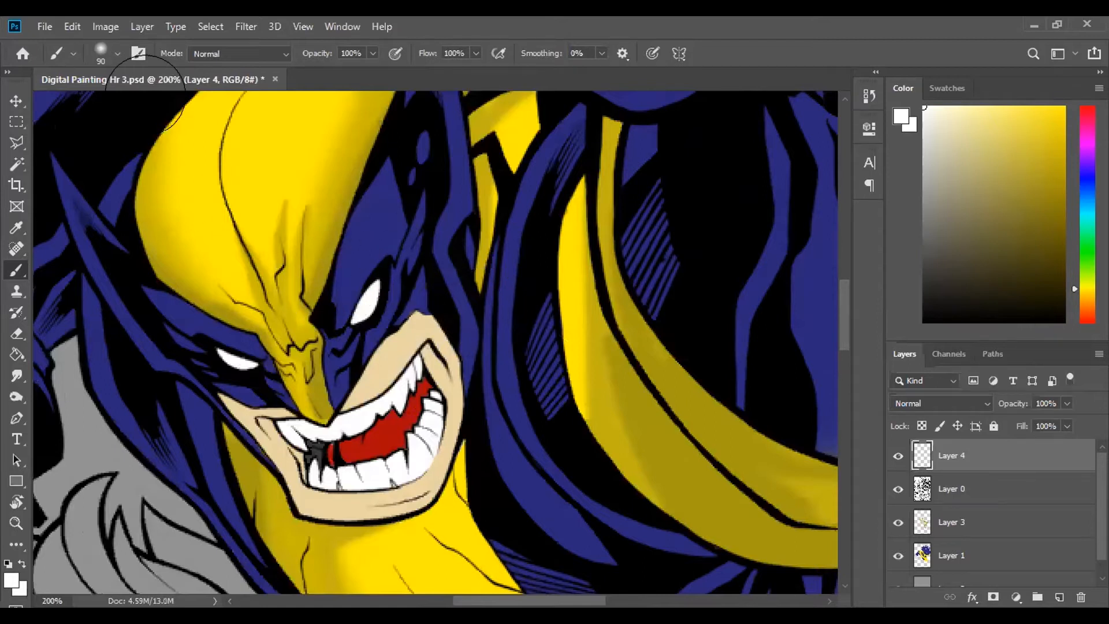
# - Flatten the soft brush tip into a narrow ellipse and tilt it to match the slant of the character's left eye
pyautogui.click(106, 44)
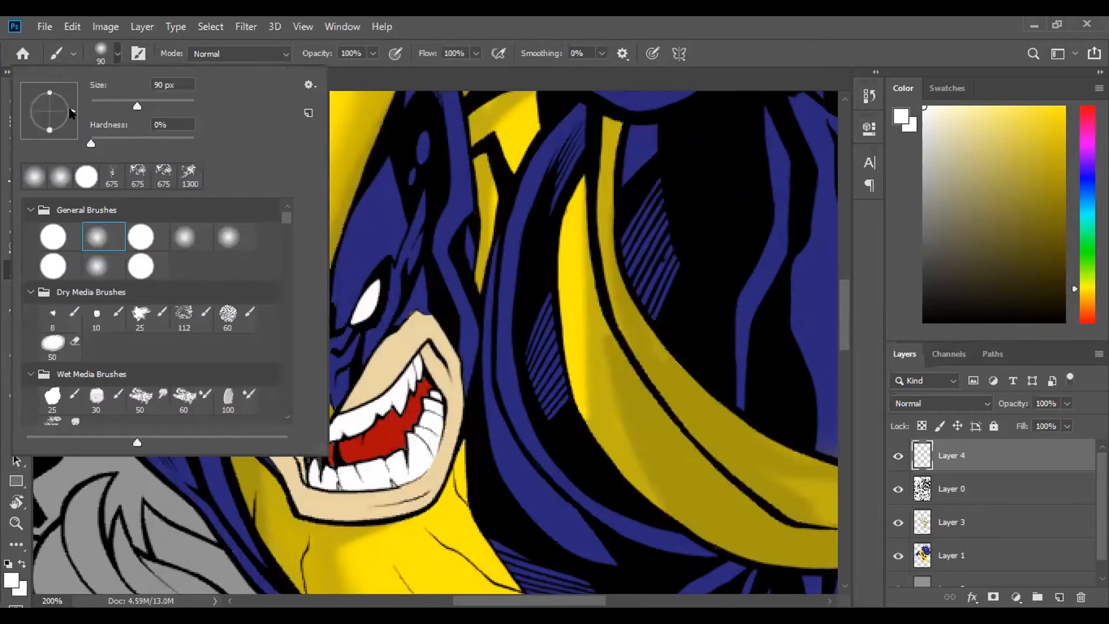
pyautogui.moveTo(69, 108)
pyautogui.mouseDown()
pyautogui.moveTo(52, 131)
pyautogui.moveTo(27, 136)
pyautogui.moveTo(63, 87)
pyautogui.moveTo(38, 122)
pyautogui.moveTo(70, 104)
pyautogui.moveTo(70, 130)
pyautogui.moveTo(47, 140)
pyautogui.moveTo(35, 96)
pyautogui.moveTo(56, 90)
pyautogui.moveTo(39, 92)
pyautogui.mouseUp()
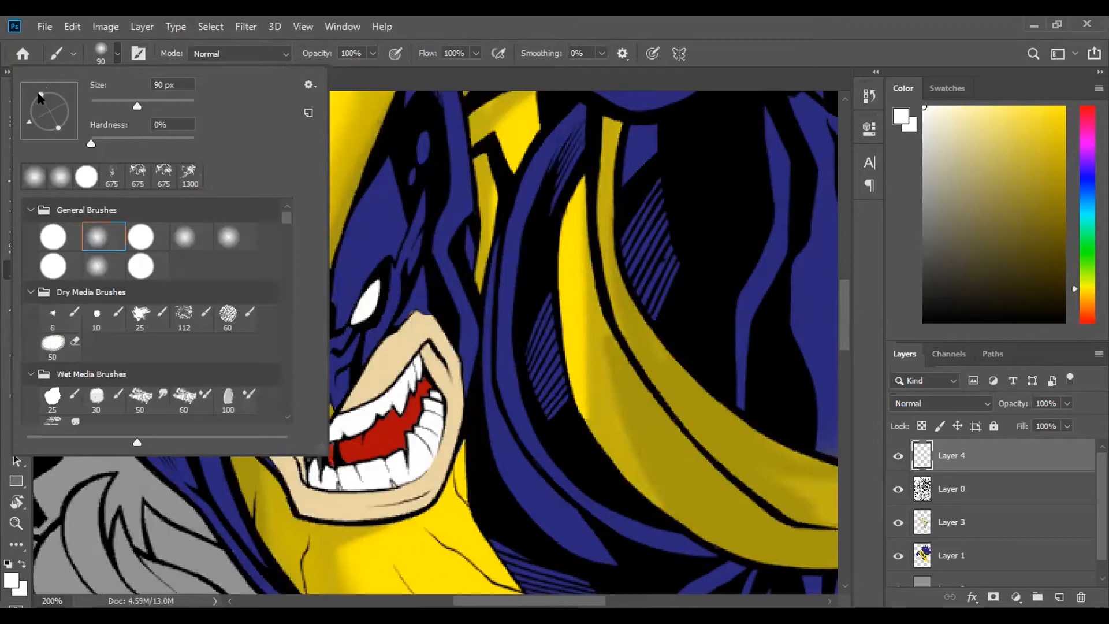
pyautogui.moveTo(38, 98)
pyautogui.mouseDown()
pyautogui.moveTo(26, 125)
pyautogui.moveTo(34, 131)
pyautogui.mouseUp()
pyautogui.moveTo(38, 103); pyautogui.dragTo(42, 108)
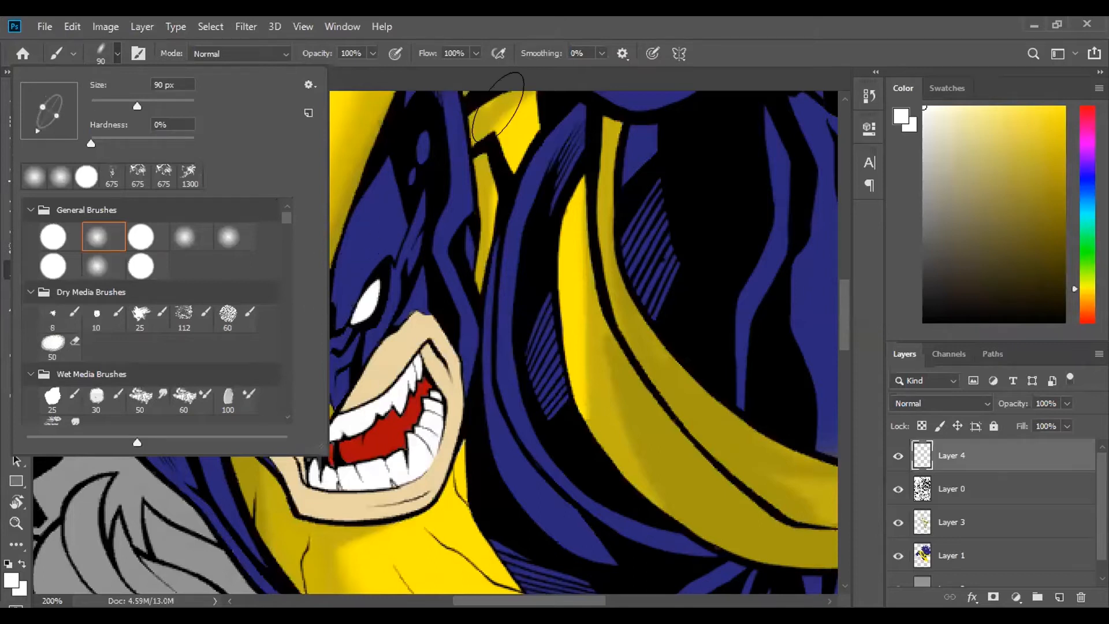
pyautogui.click(690, 42)
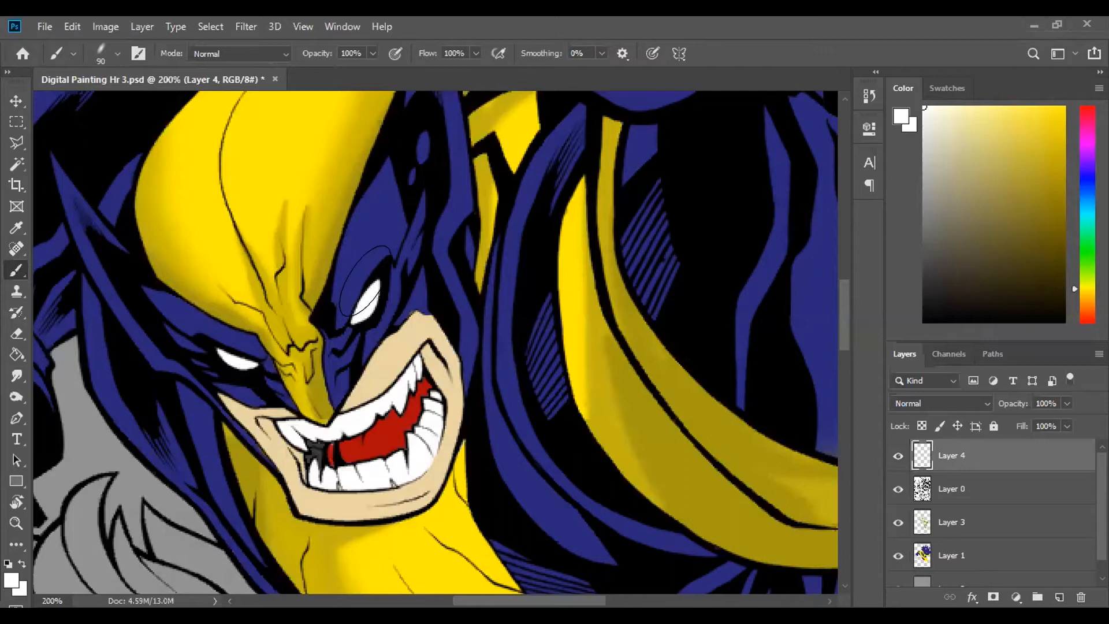
# - Reduce the brush to 70 px and dab a white glow on the character's left eye, trying the same tip on the right eye
pyautogui.press('[')
pyautogui.press('[')
pyautogui.click(363, 291)
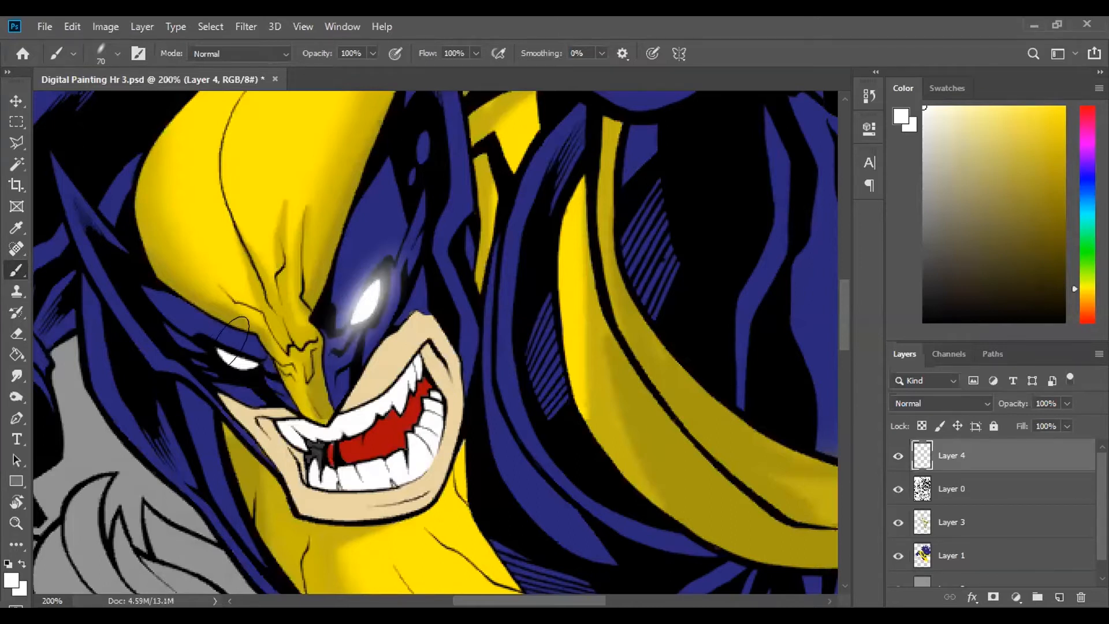
pyautogui.click(222, 343)
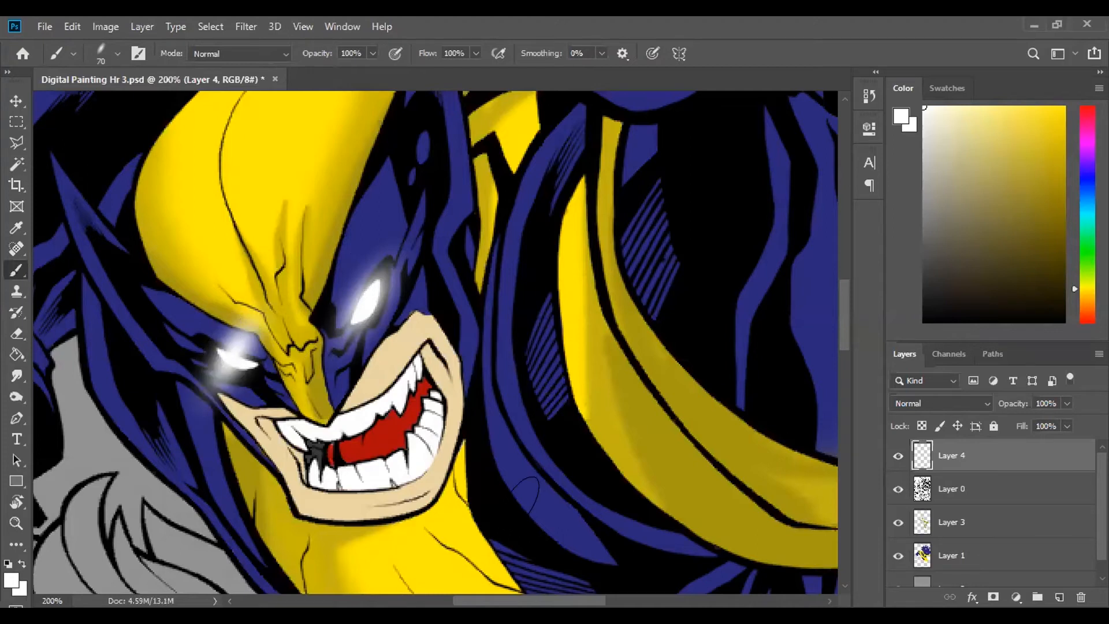
pyautogui.hotkey('ctrl', 'z')
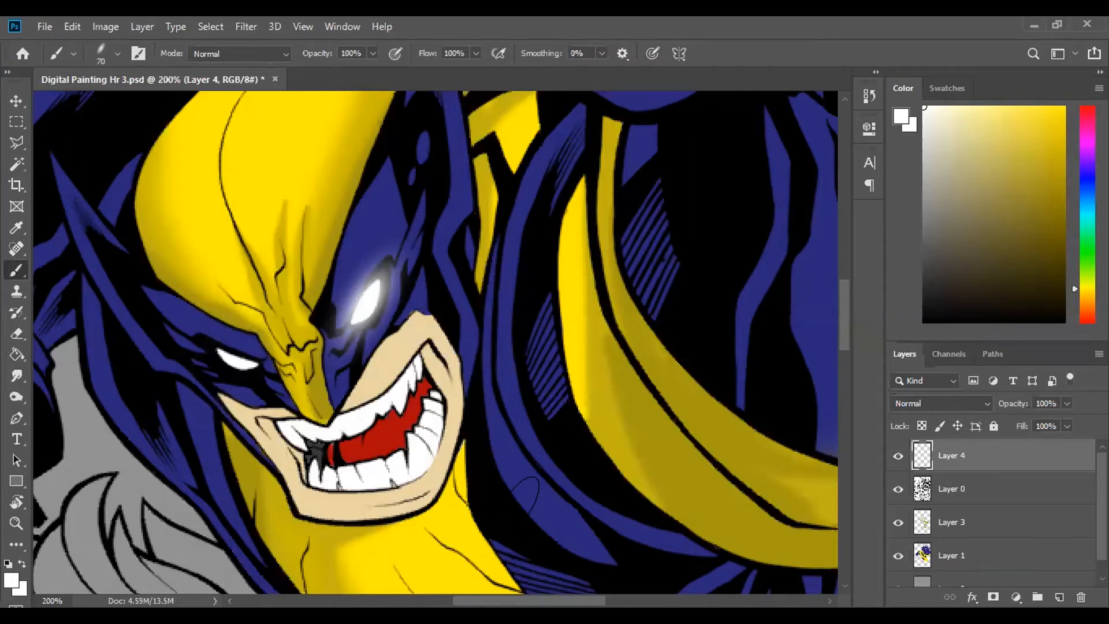
# - Rotate the elliptical brush tip the opposite way to match the slant of the character's right eye
pyautogui.click(107, 47)
pyautogui.moveTo(33, 131); pyautogui.dragTo(68, 127)
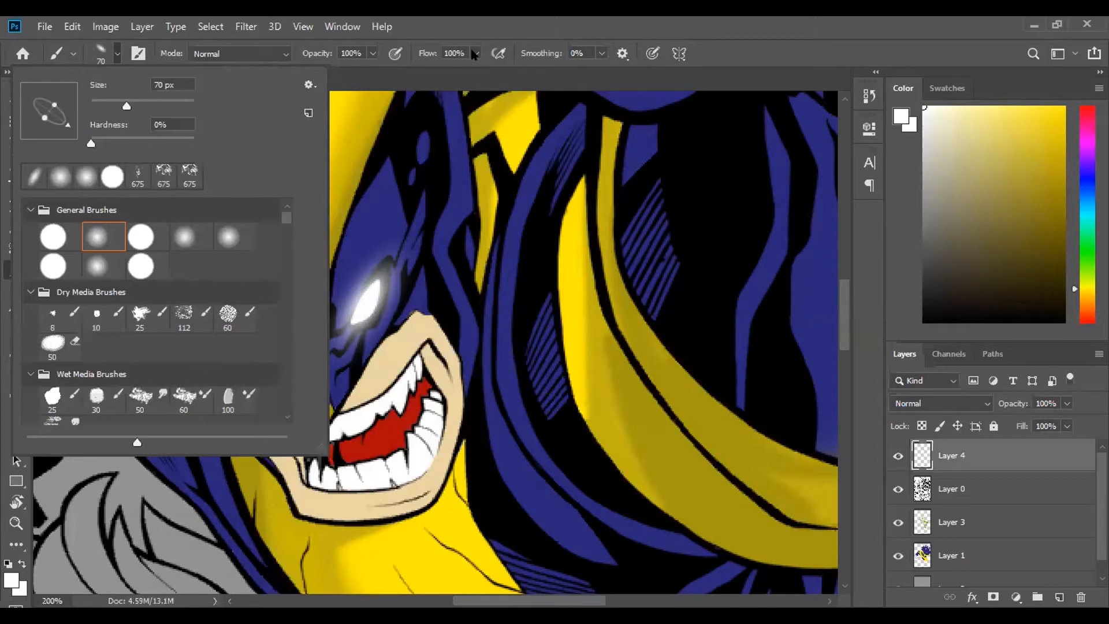
pyautogui.click(111, 54)
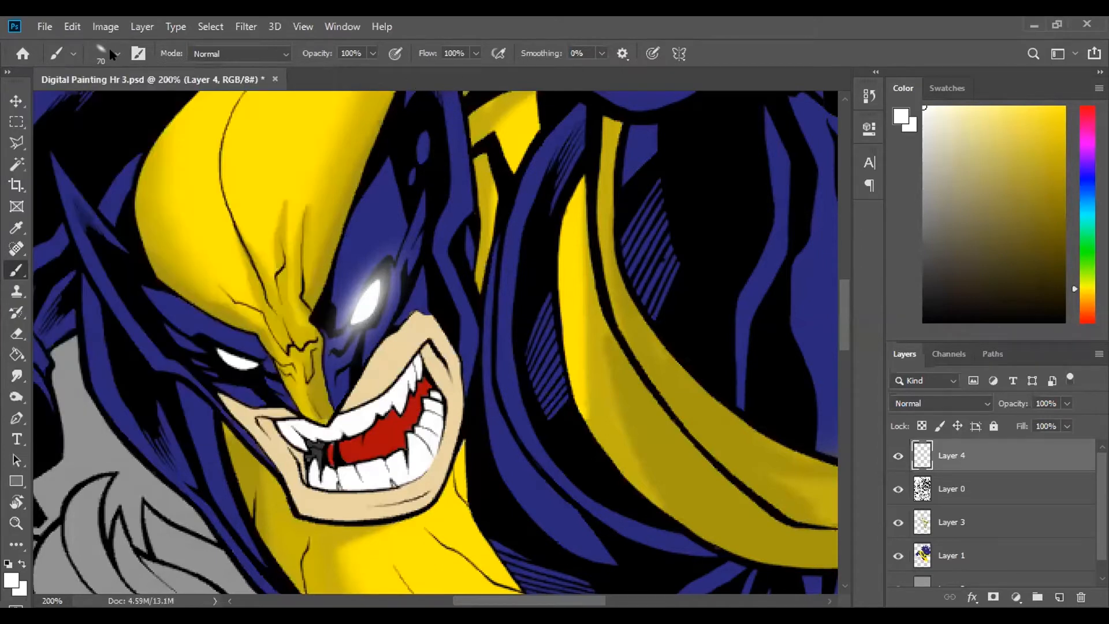
pyautogui.click(111, 53)
pyautogui.moveTo(66, 124); pyautogui.dragTo(70, 120)
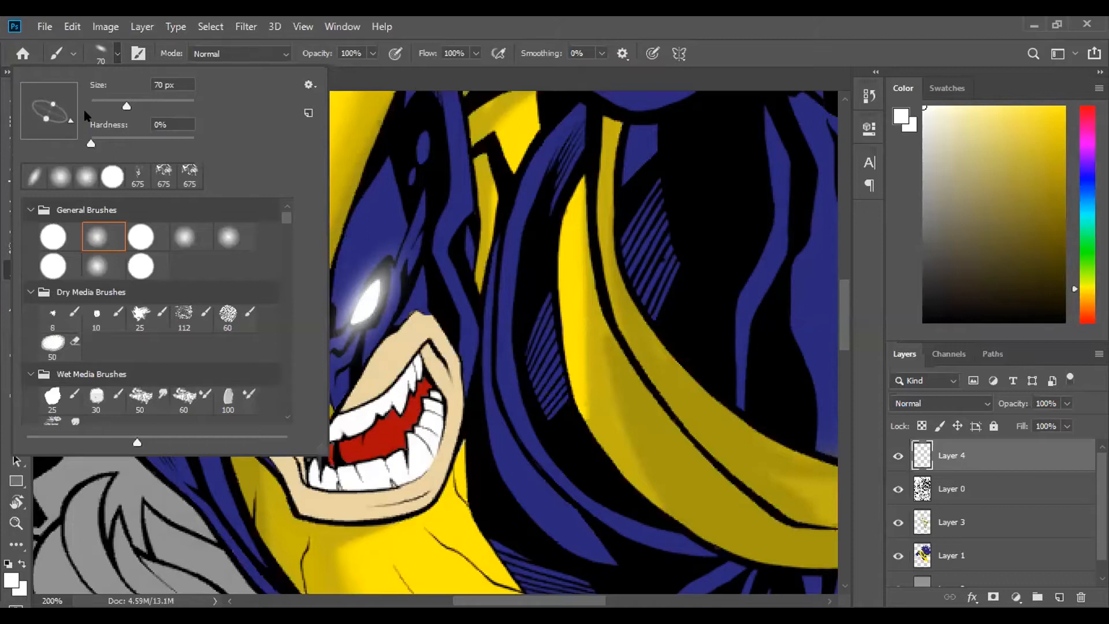
# - Reduce the brush to 45 px and redo the white glow on the character's right eye until it sits neatly over the eye
pyautogui.press('[')
pyautogui.press('[')
pyautogui.press('[')
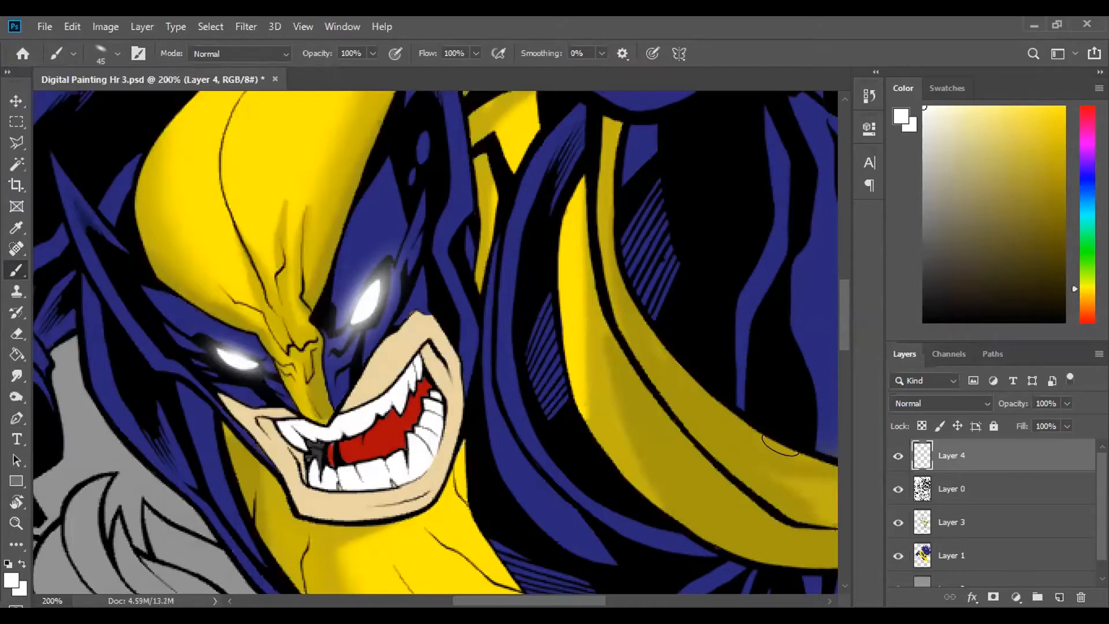
pyautogui.hotkey('ctrl', 'z')
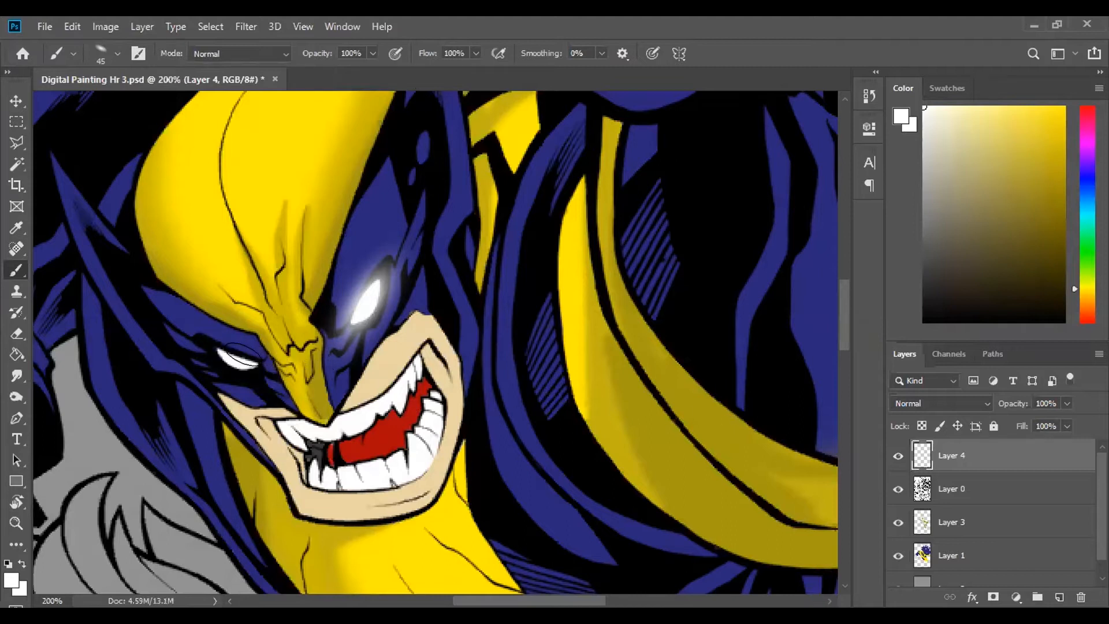
pyautogui.moveTo(228, 359); pyautogui.dragTo(248, 361)
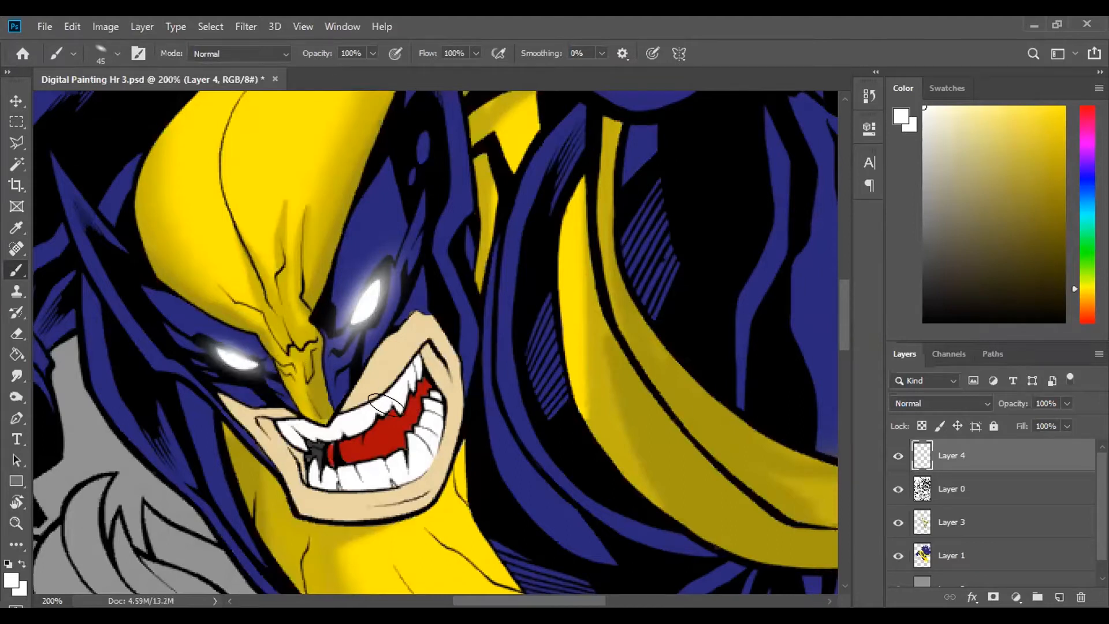
pyautogui.hotkey('ctrl', 'z')
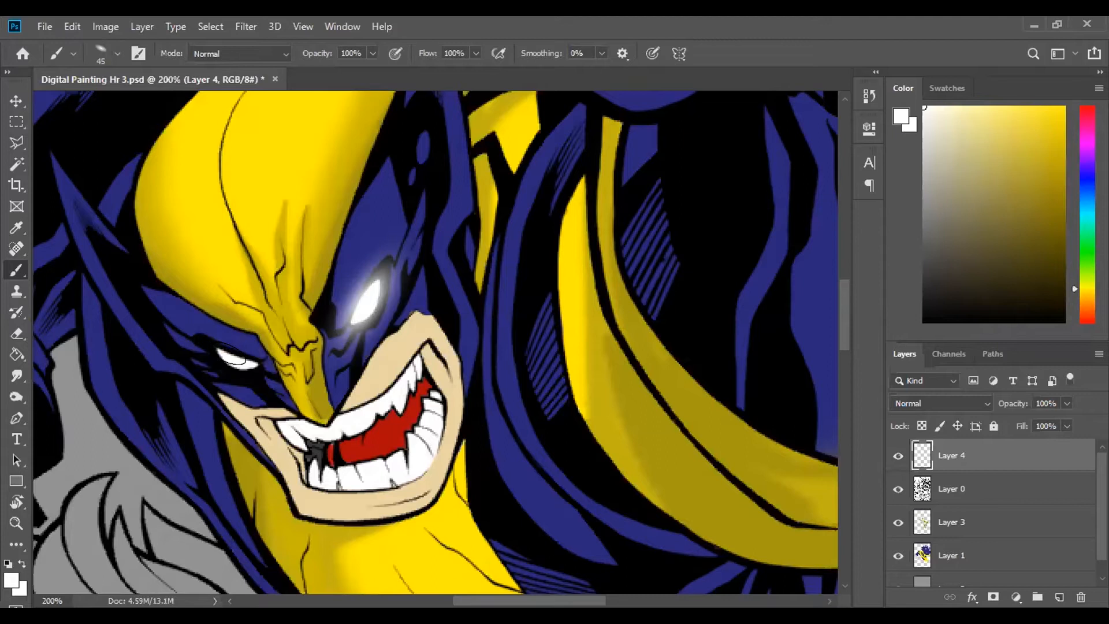
pyautogui.moveTo(238, 362); pyautogui.dragTo(252, 361)
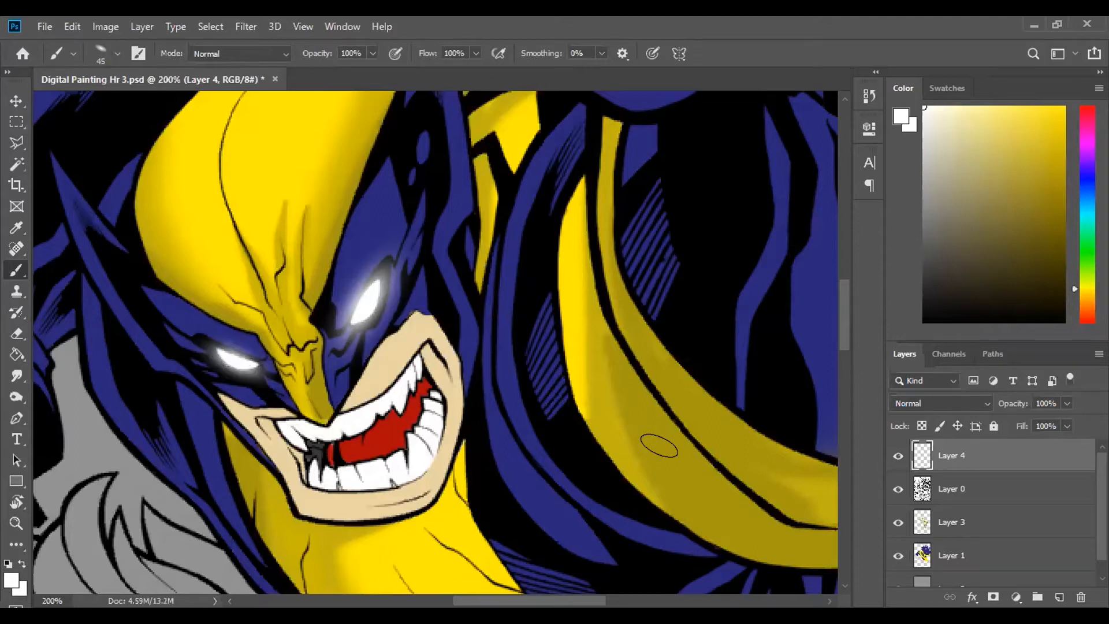
# - Examine both glowing eyes in the whole picture and close up
pyautogui.hotkey('ctrl', '0')
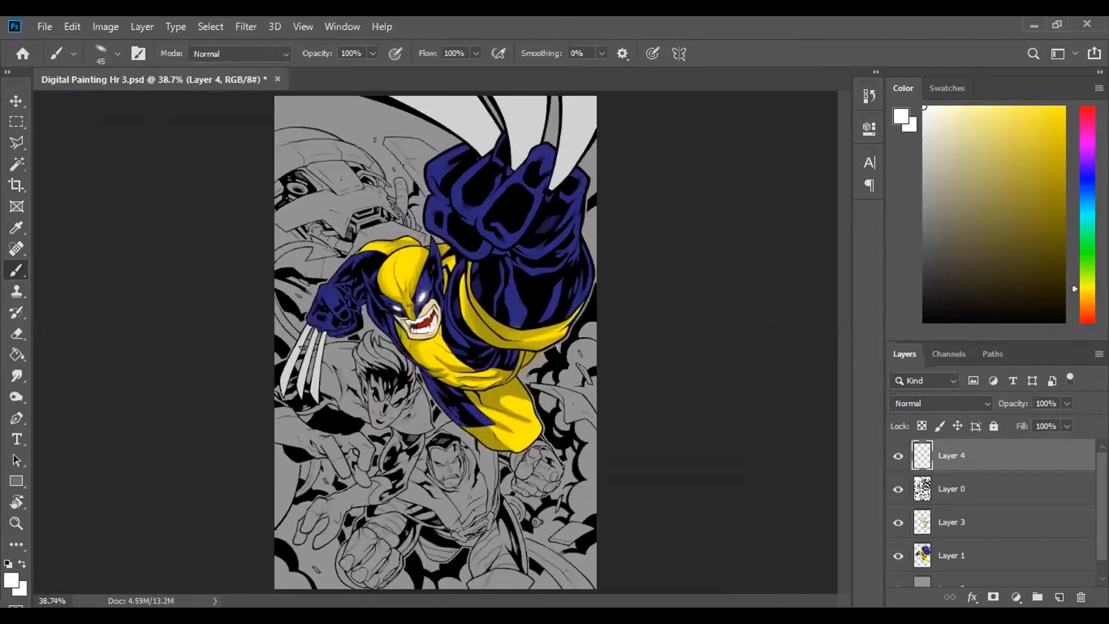
pyautogui.hotkey('ctrl', '+')
pyautogui.hotkey('ctrl', '+')
pyautogui.hotkey('ctrl', '+')
pyautogui.hotkey('ctrl', '+')
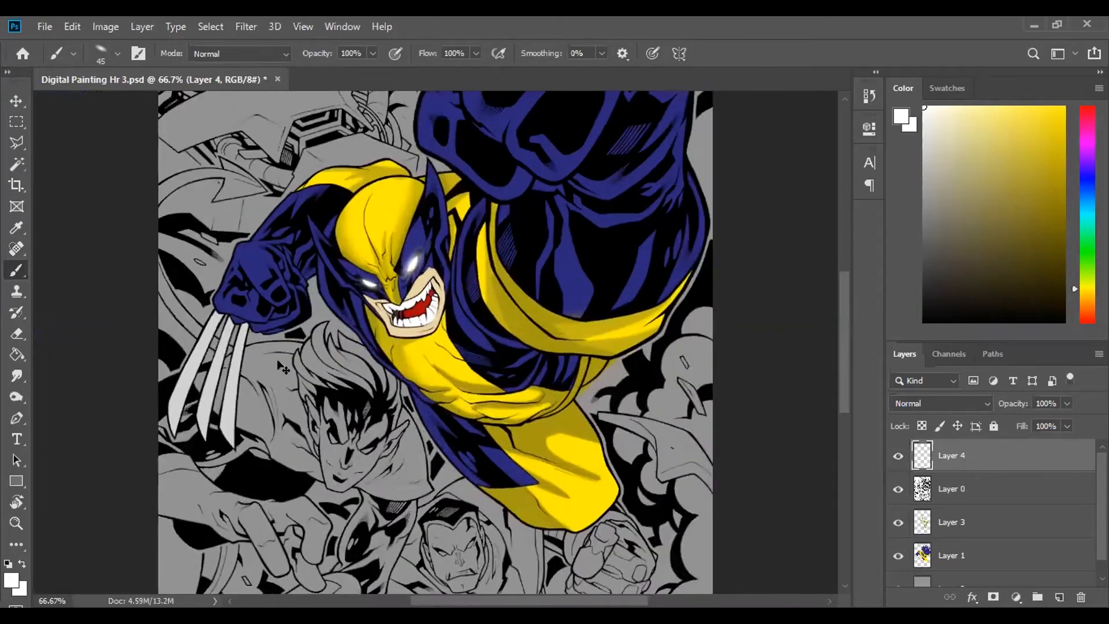
pyautogui.scroll(5, 269, 359)
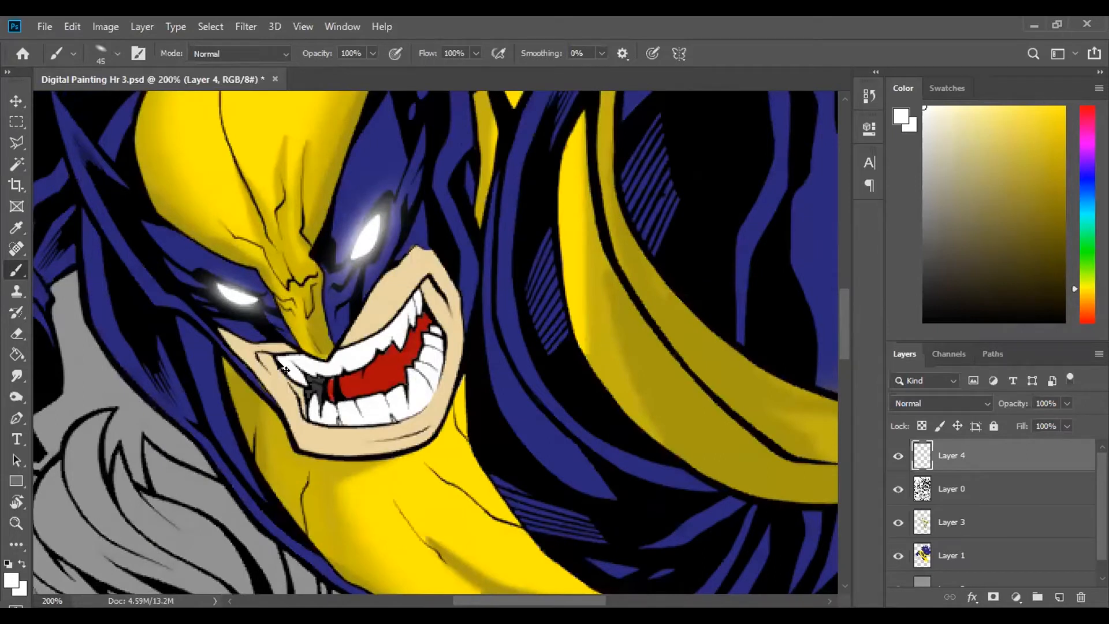
pyautogui.hotkey('ctrl', '0')
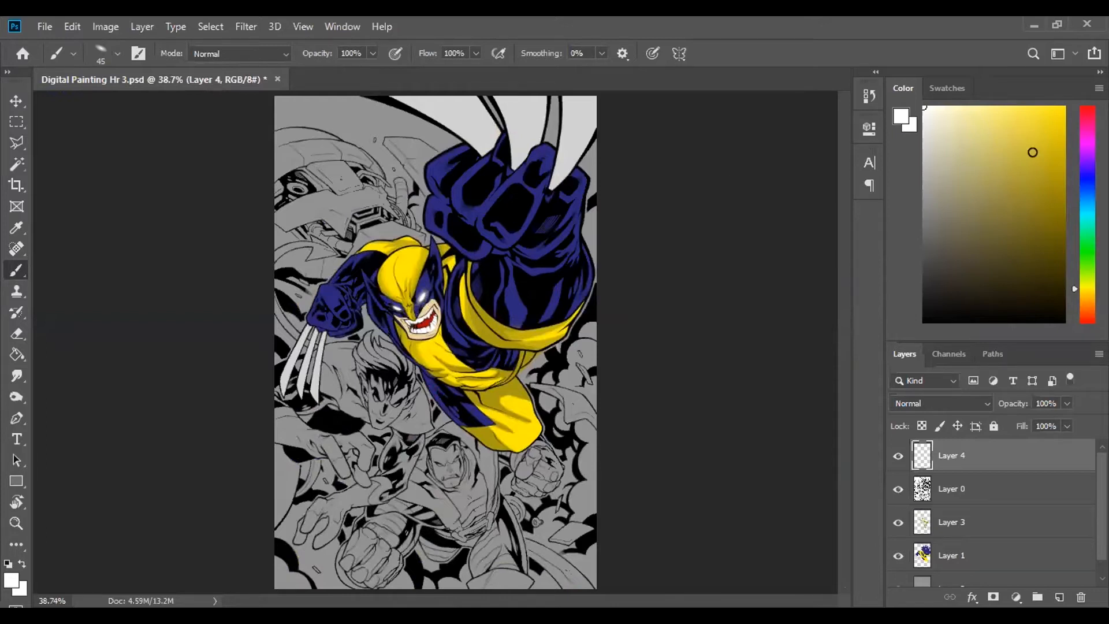
# - Try several hues for the foreground colour and set it to a fully saturated bright sky blue
pyautogui.click(1086, 132)
pyautogui.click(1063, 108)
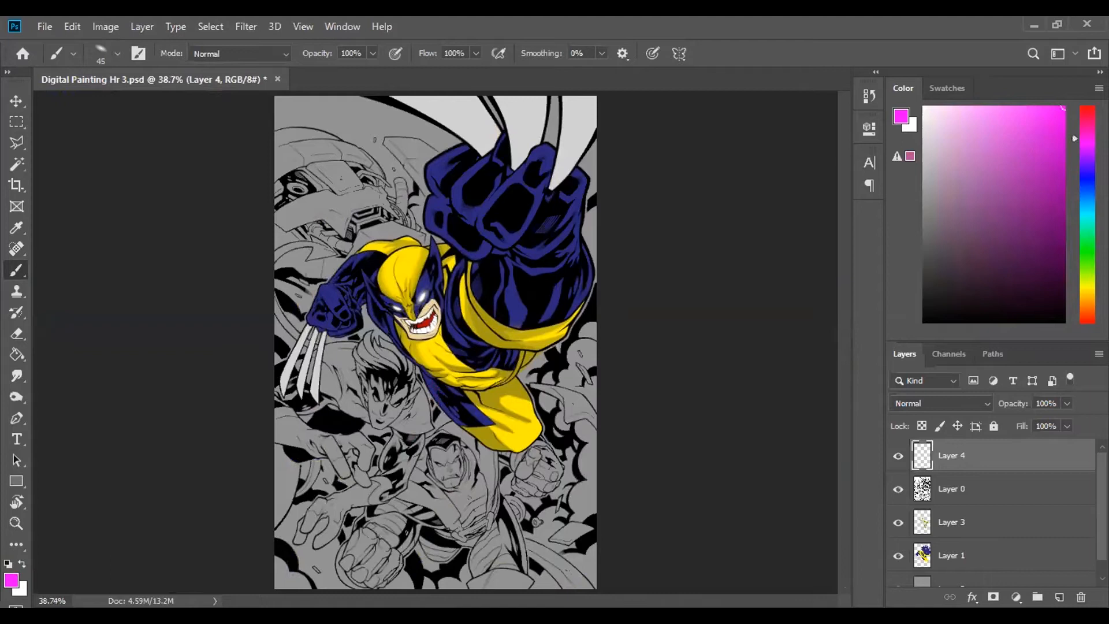
pyautogui.click(1084, 314)
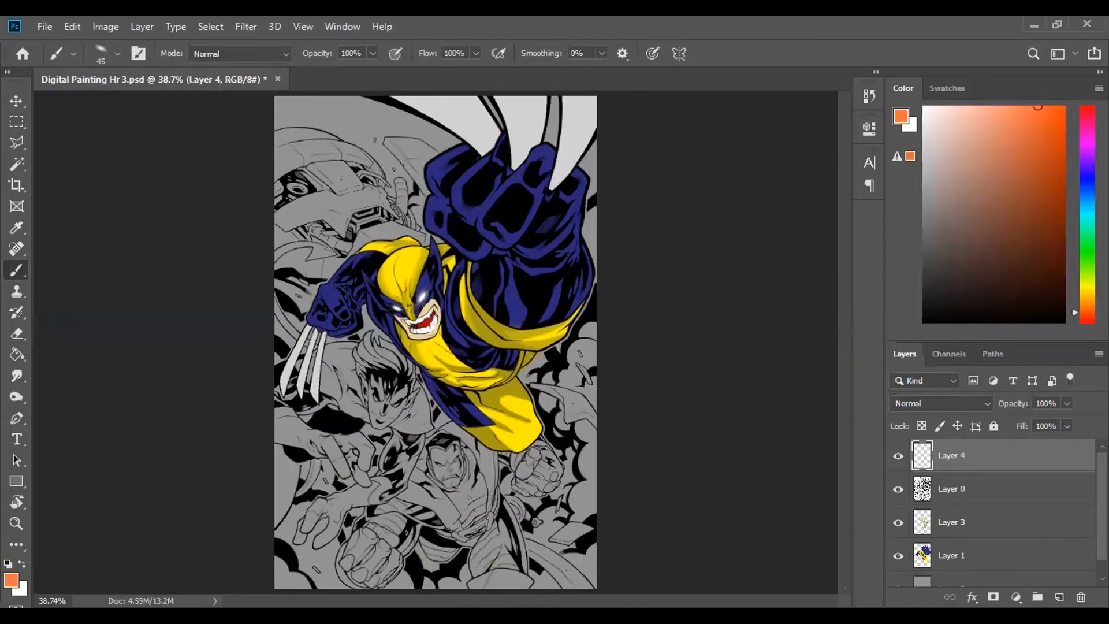
pyautogui.click(1086, 141)
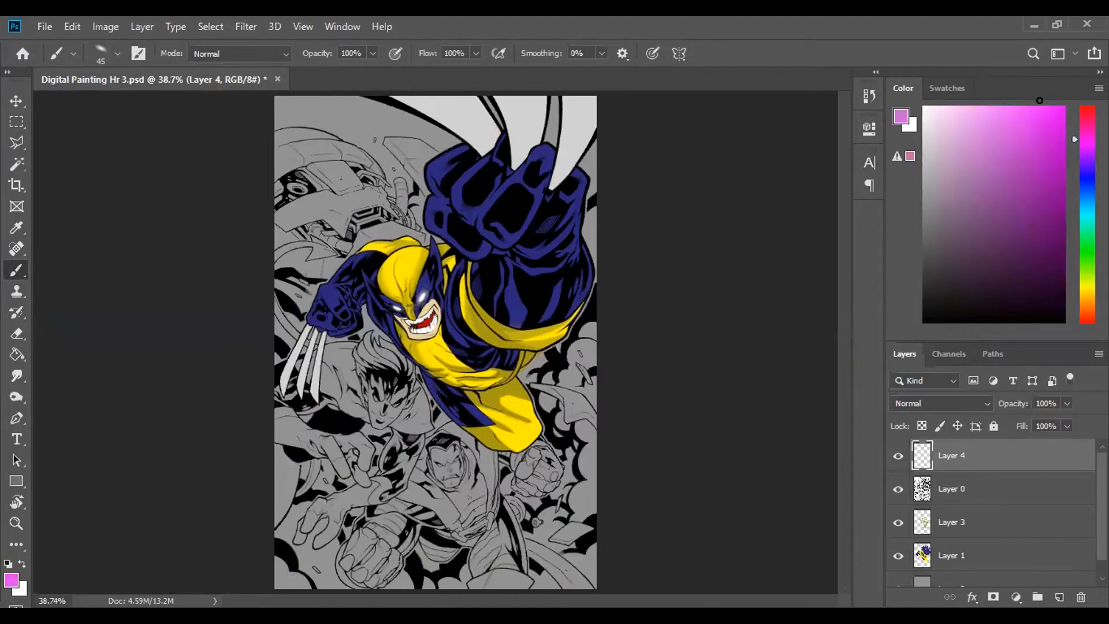
pyautogui.moveTo(1071, 94); pyautogui.dragTo(1075, 129)
pyautogui.click(1085, 204)
pyautogui.moveTo(1005, 180); pyautogui.dragTo(1072, 76)
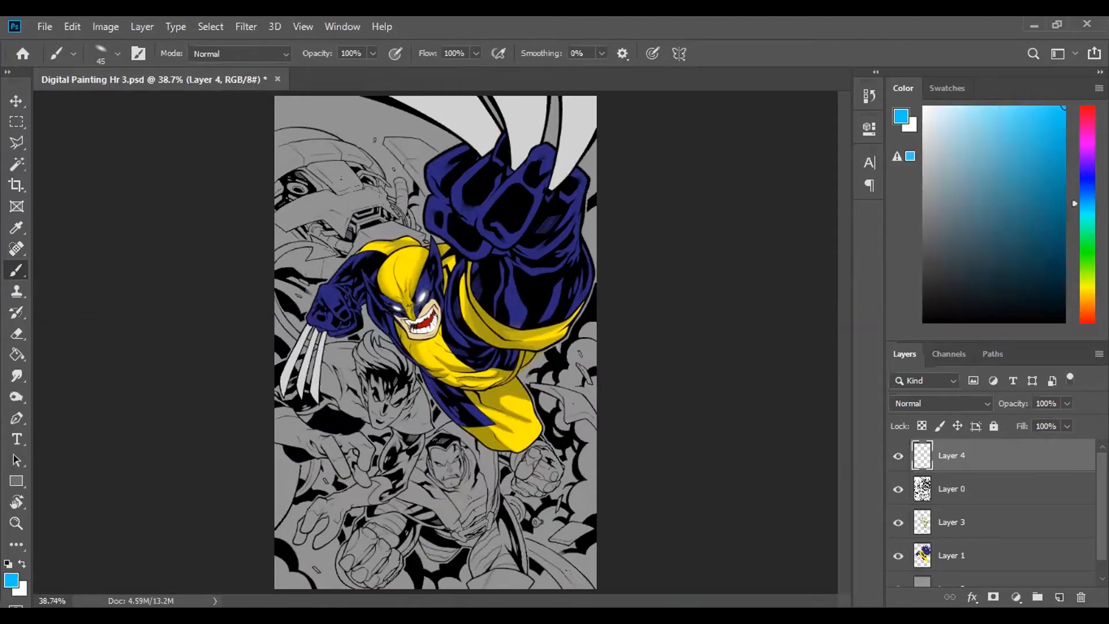
# - Hide and show Layer 4 repeatedly to compare the character's eyes with and without the glow
pyautogui.hotkey('ctrl', '+')
pyautogui.hotkey('ctrl', '+')
pyautogui.hotkey('ctrl', '+')
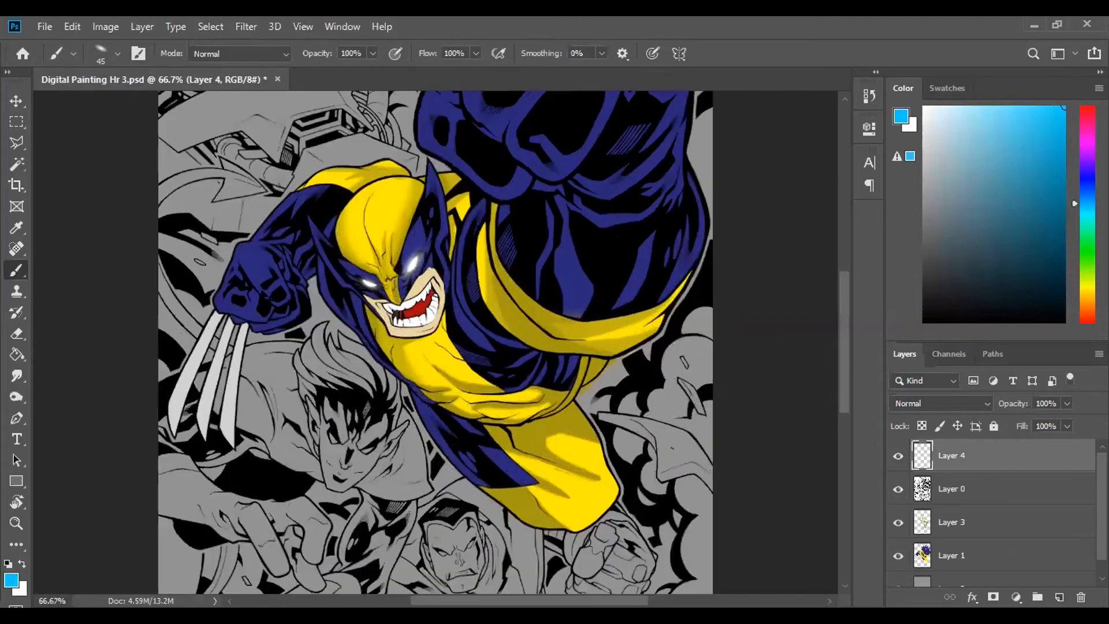
pyautogui.scroll(1, 247, 221)
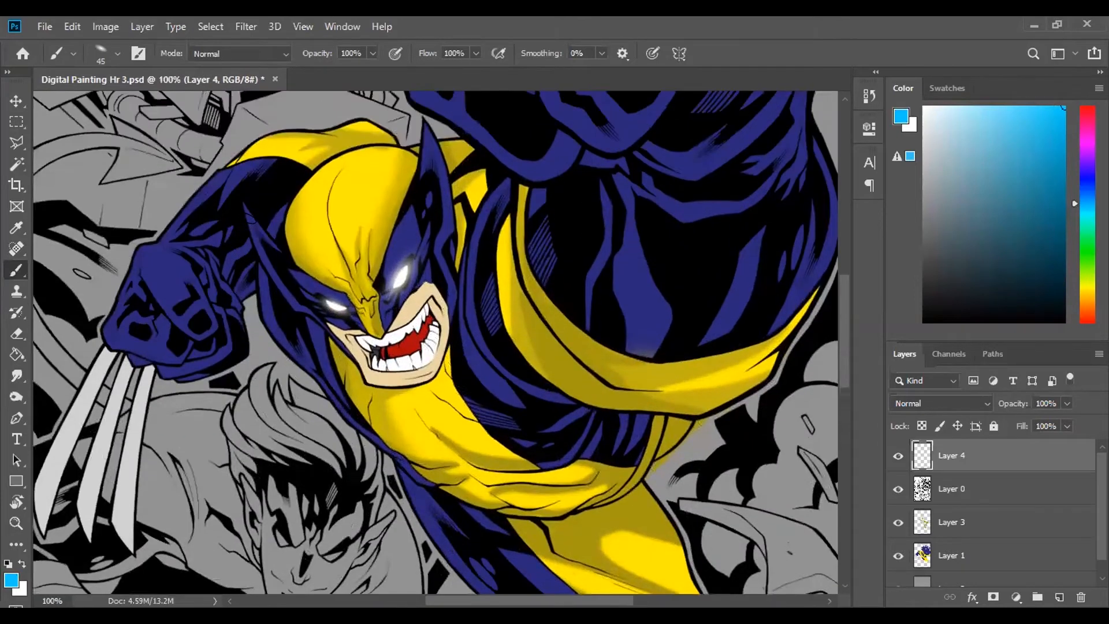
pyautogui.hscroll(1, 247, 220)
pyautogui.hscroll(-2, 248, 217)
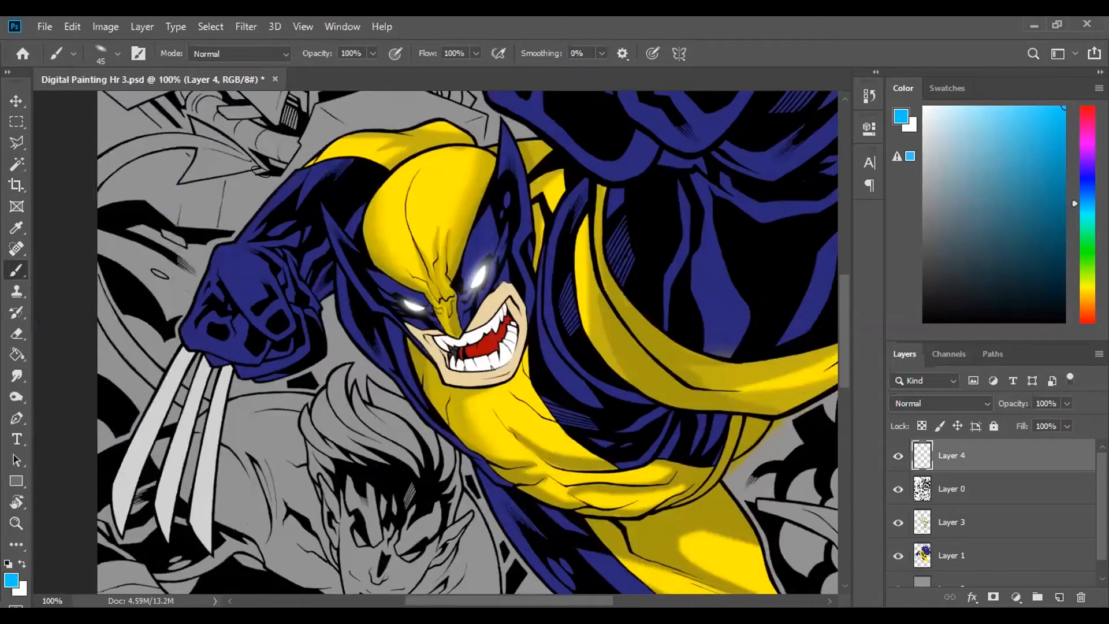
pyautogui.click(16, 102)
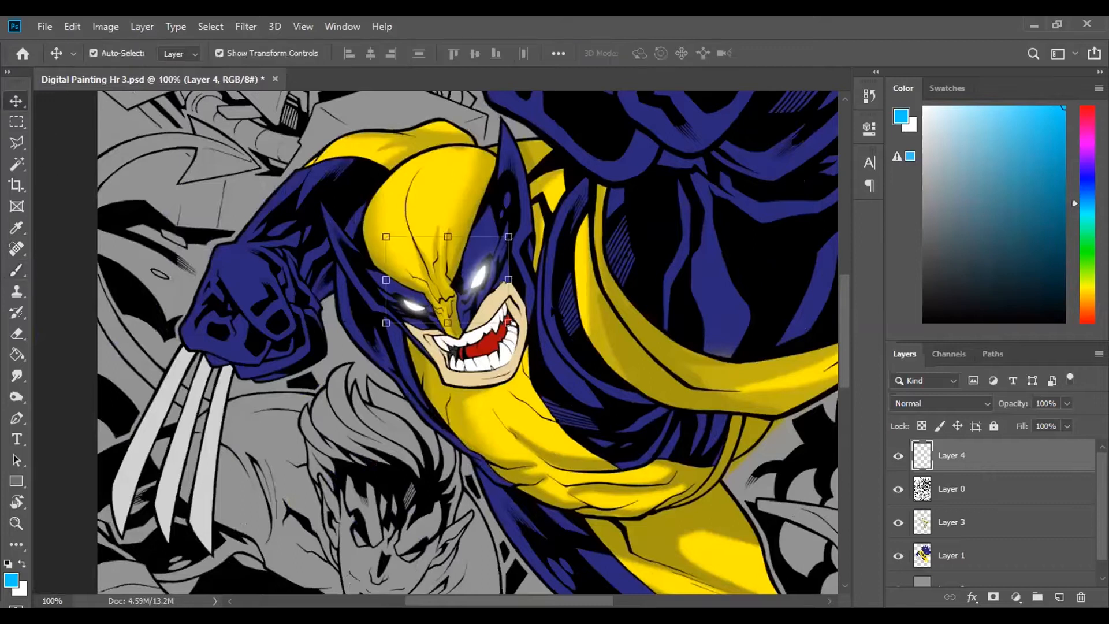
pyautogui.click(897, 456)
pyautogui.click(897, 457)
pyautogui.click(897, 456)
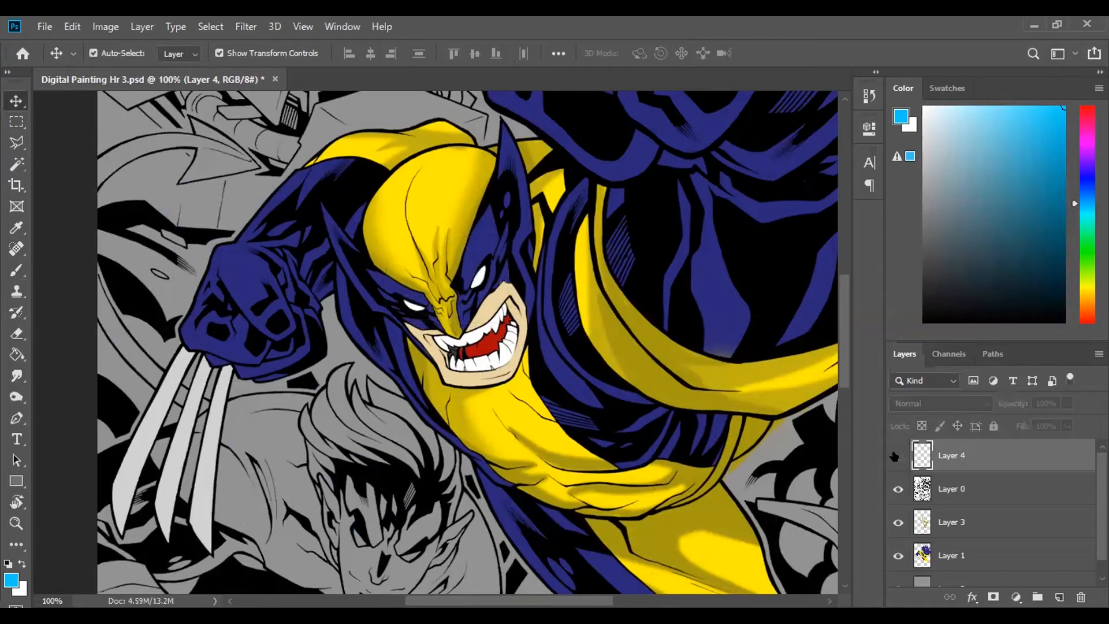
pyautogui.click(897, 456)
pyautogui.click(897, 456)
pyautogui.click(897, 456)
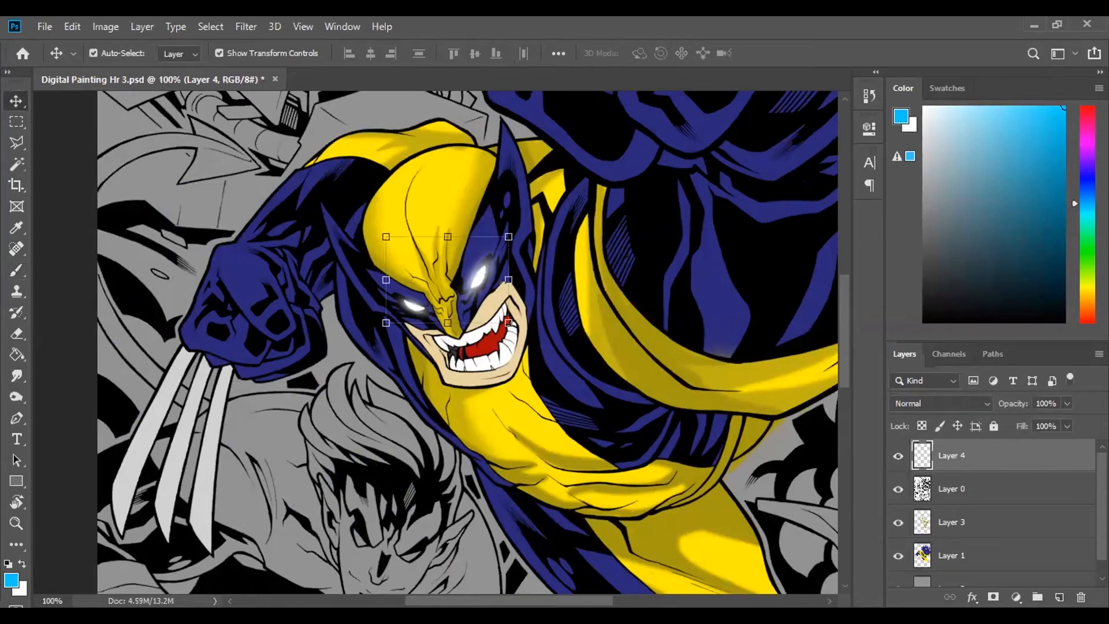
# - Select the character's blue costume areas on Layer 1 with the Magic Wand and add a new layer above Layer 3
pyautogui.scroll(-1, 994, 511)
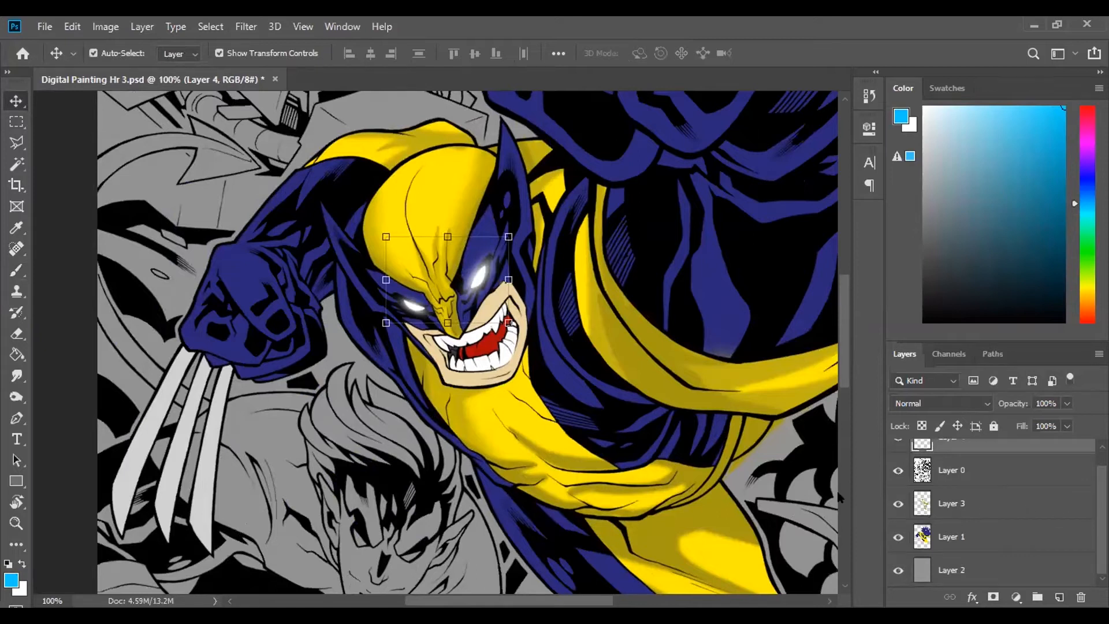
pyautogui.hotkey('ctrl', '0')
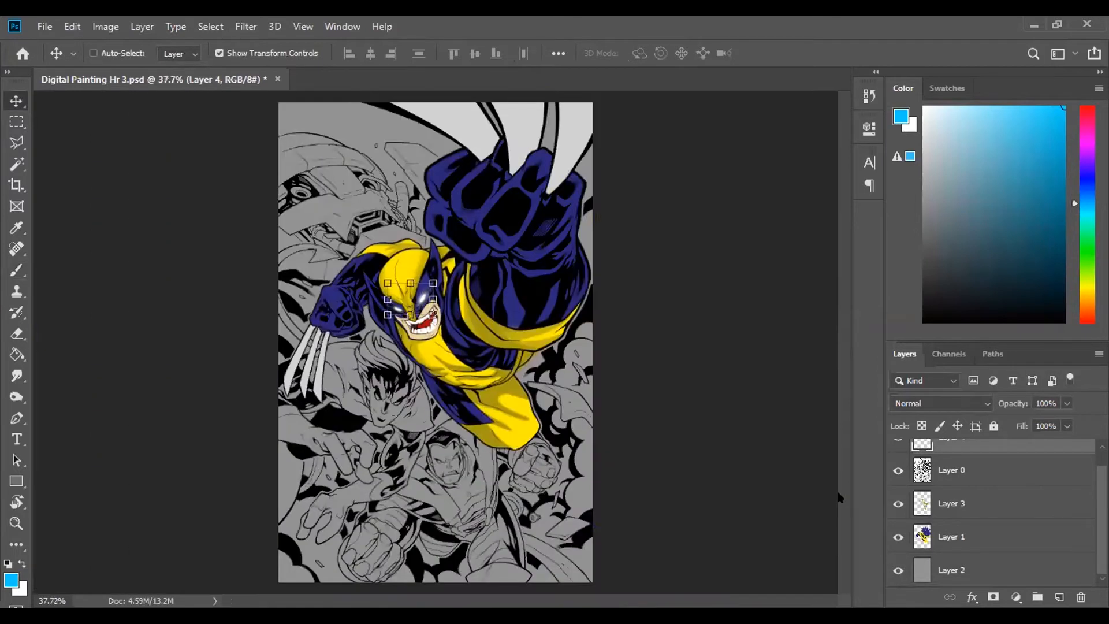
pyautogui.hotkey('ctrl', '+')
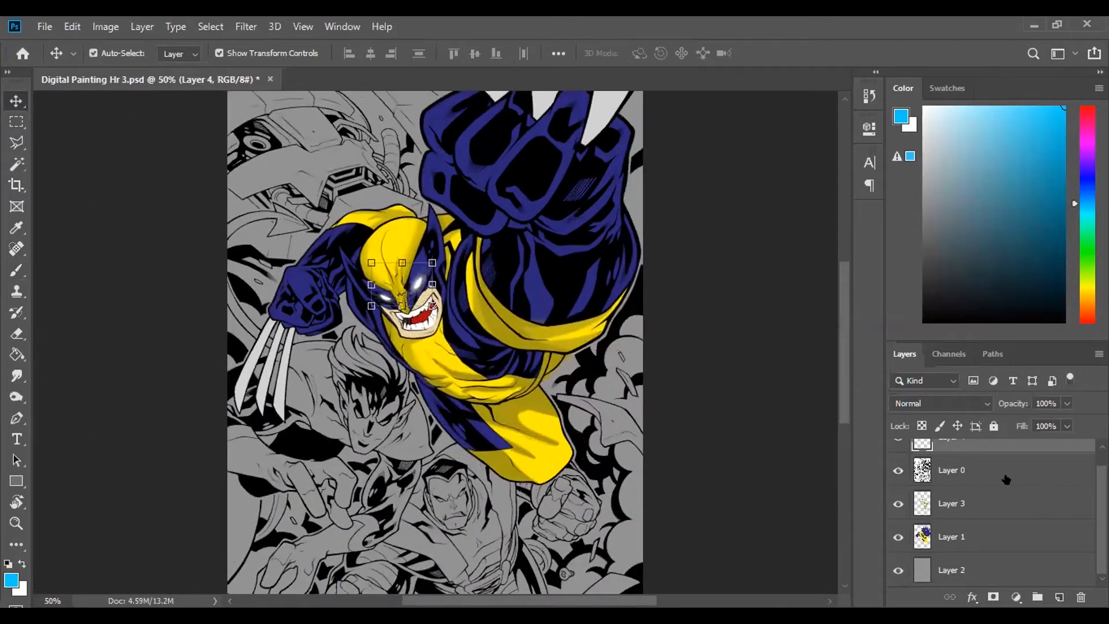
pyautogui.click(987, 541)
pyautogui.press('w')
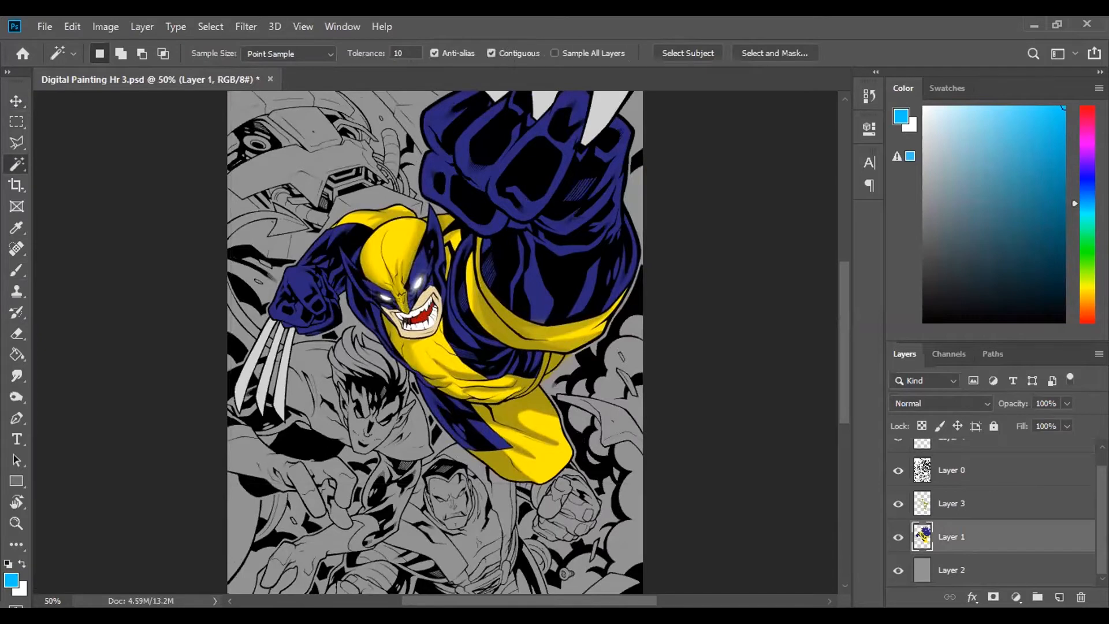
pyautogui.click(332, 246)
pyautogui.keyDown('shift'); pyautogui.click(364, 215); pyautogui.keyUp('shift')
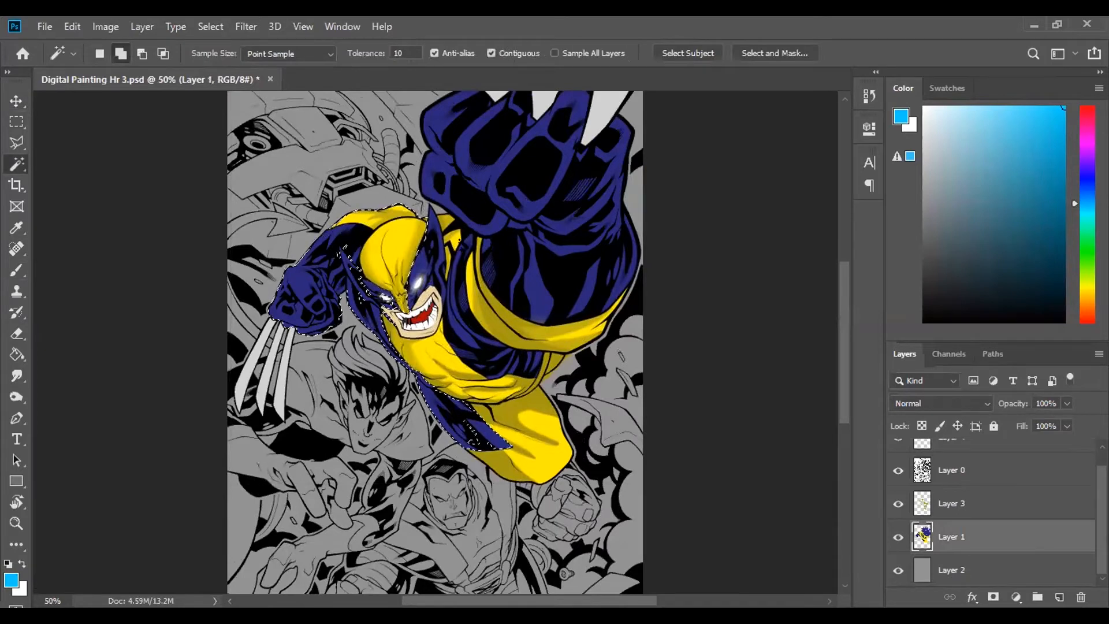
pyautogui.keyDown('shift'); pyautogui.click(537, 269); pyautogui.keyUp('shift')
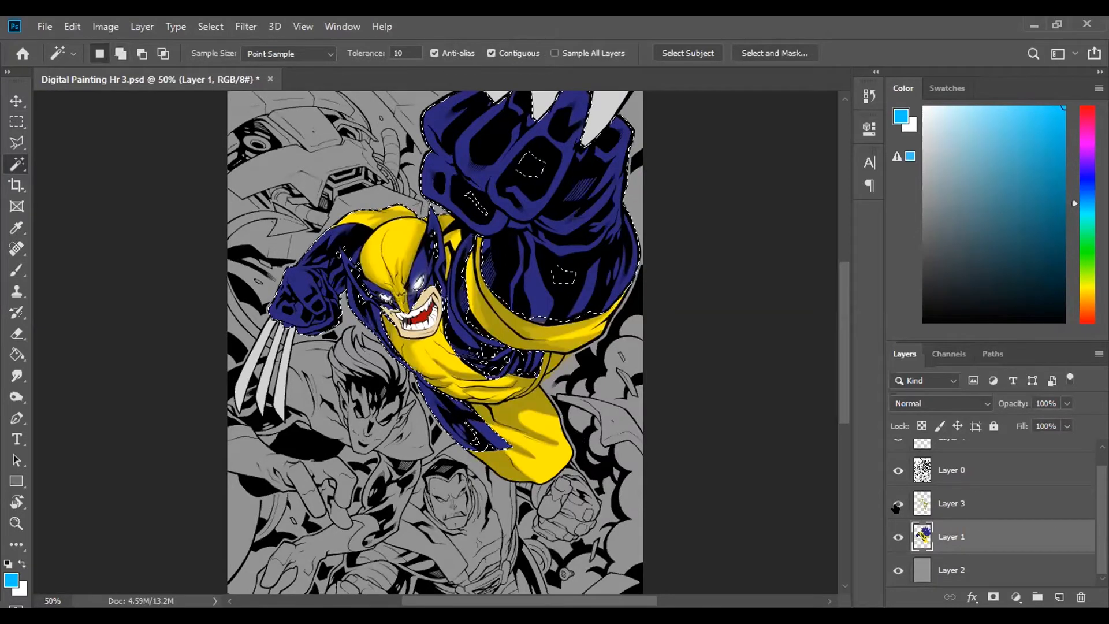
pyautogui.click(1009, 501)
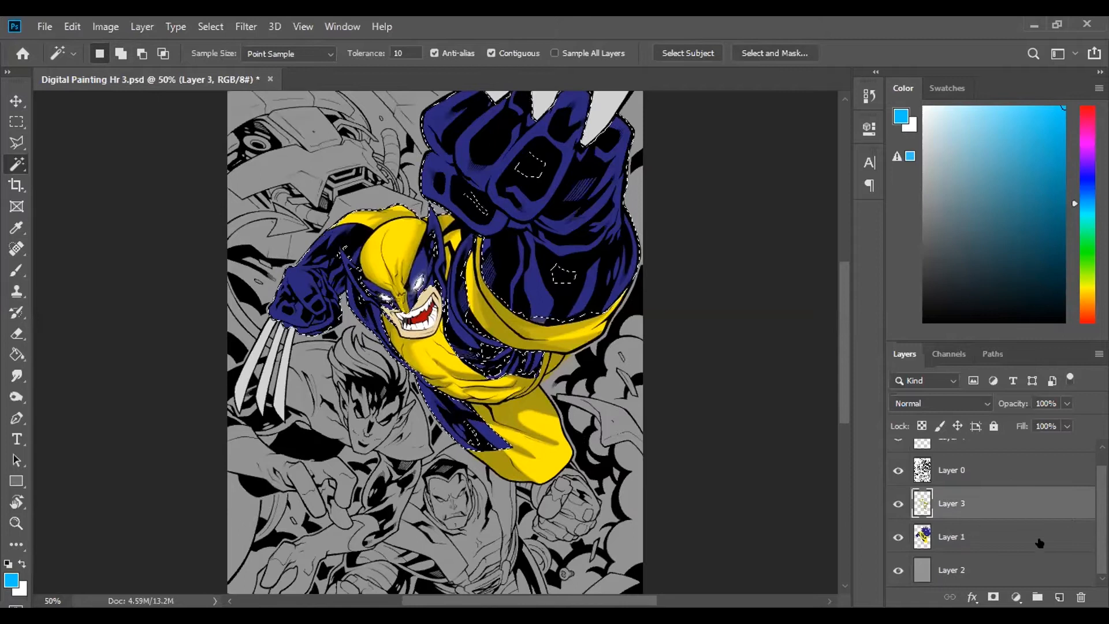
pyautogui.click(1059, 596)
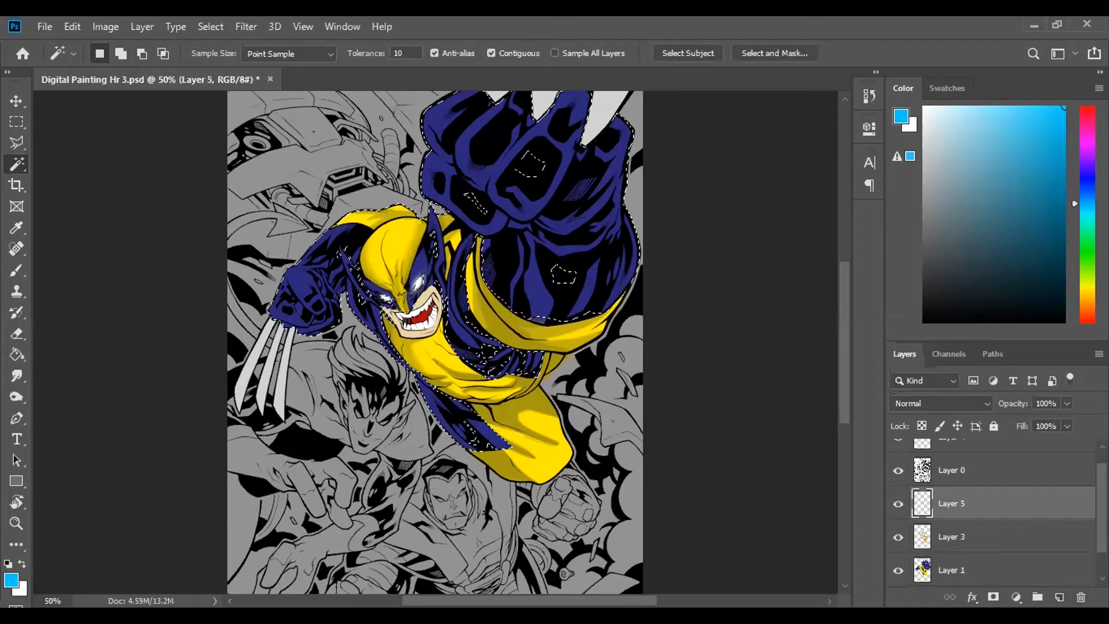
# - Extend the Magic Wand selection on Layer 1 to the character's remaining yellow costume areas
pyautogui.hotkey('ctrl', '+')
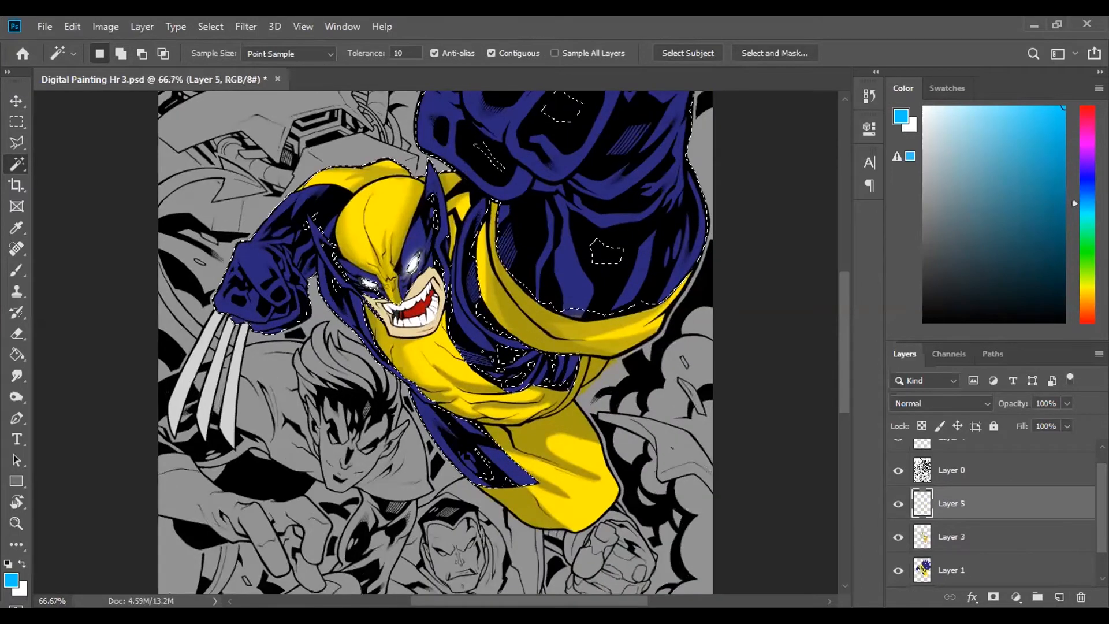
pyautogui.scroll(1, 492, 342)
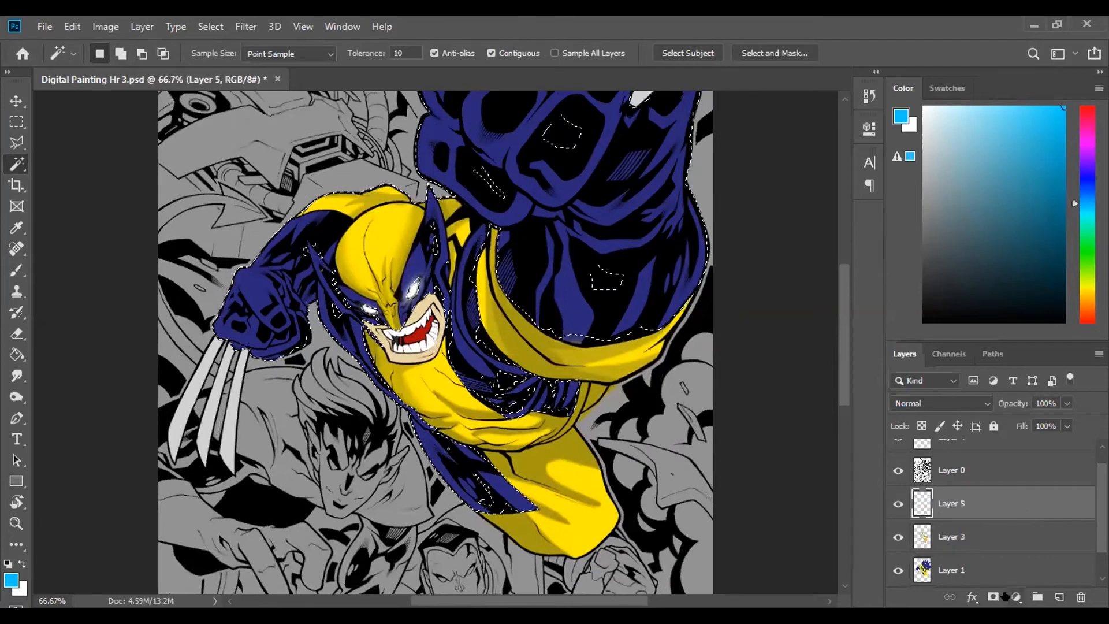
pyautogui.click(1004, 571)
pyautogui.keyDown('shift'); pyautogui.click(497, 320); pyautogui.keyUp('shift')
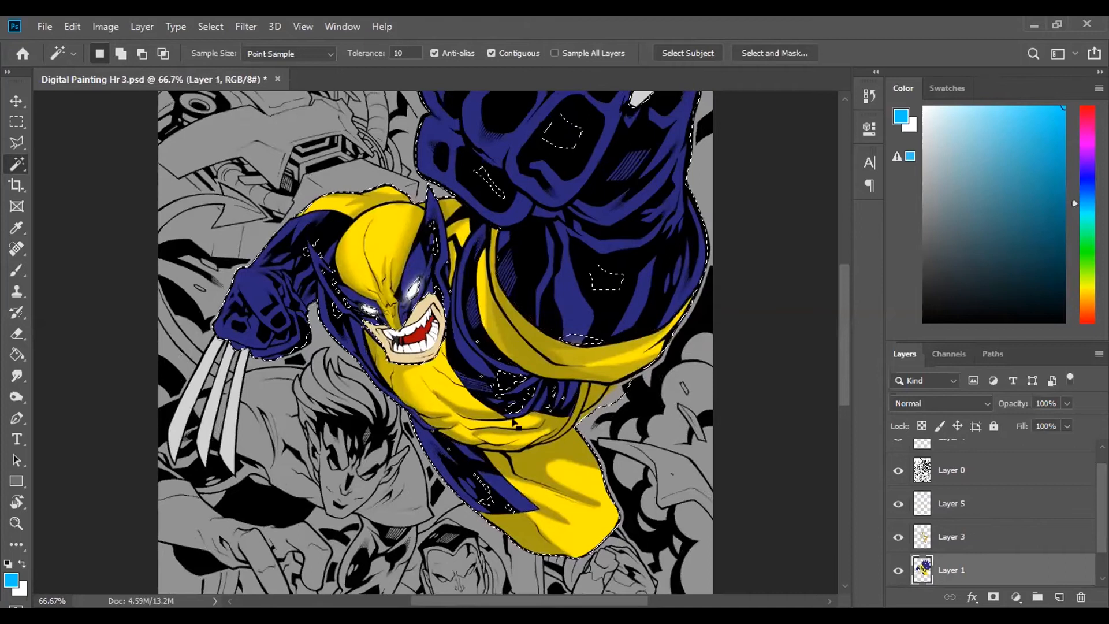
# - Make Layer 5 active with the Brush tool ready and clear the selection around the character
pyautogui.click(950, 505)
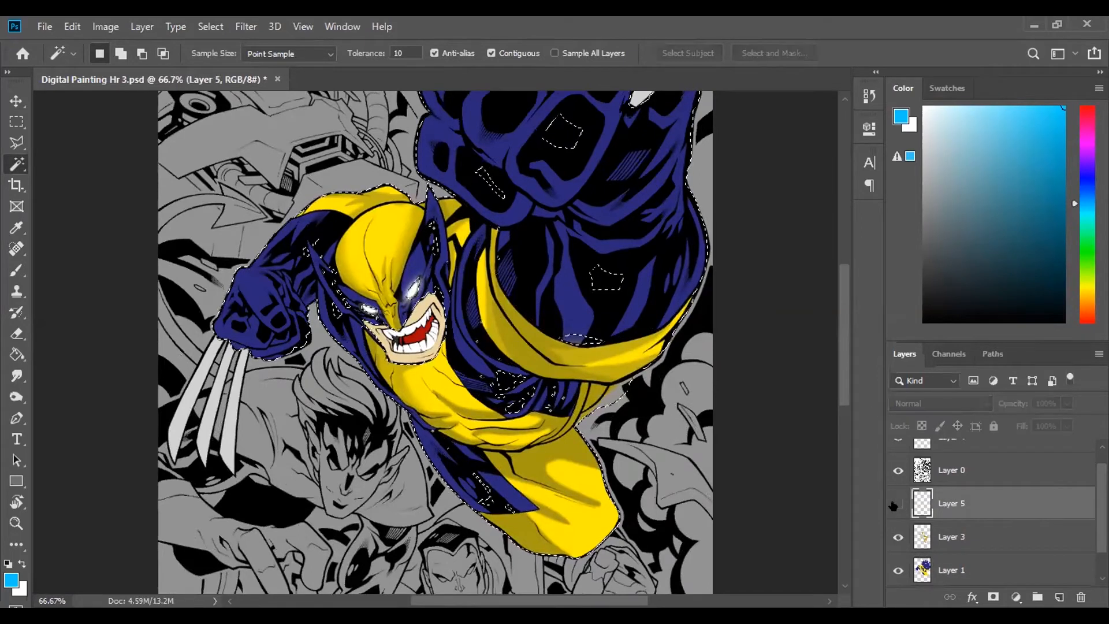
pyautogui.scroll(3, 155, 190)
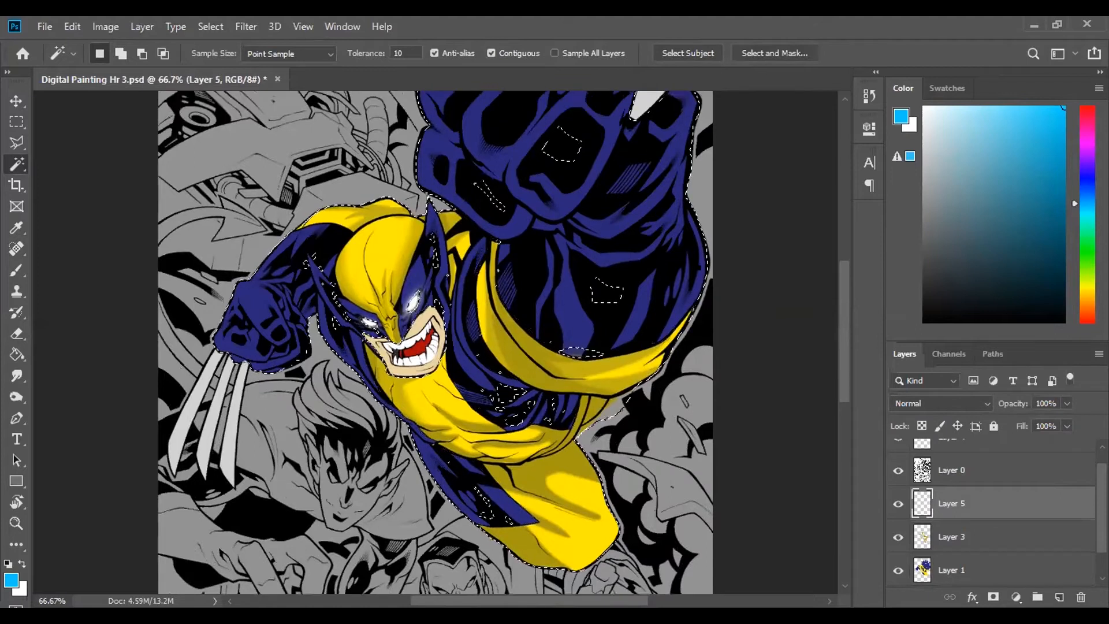
pyautogui.scroll(1, 154, 191)
pyautogui.click(16, 270)
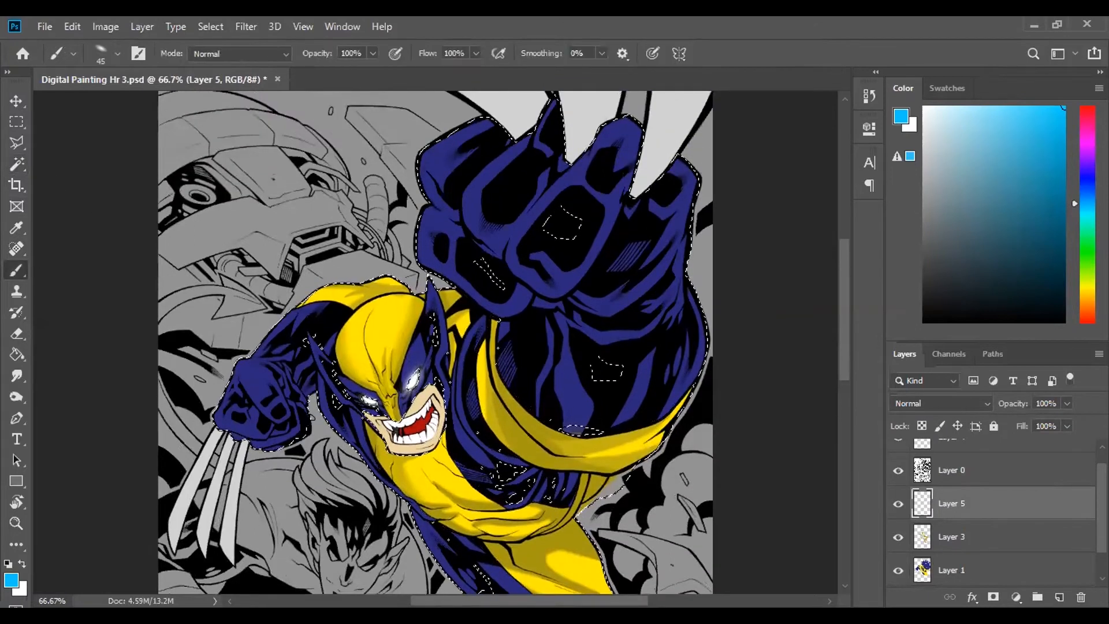
pyautogui.hotkey('ctrl', 'd')
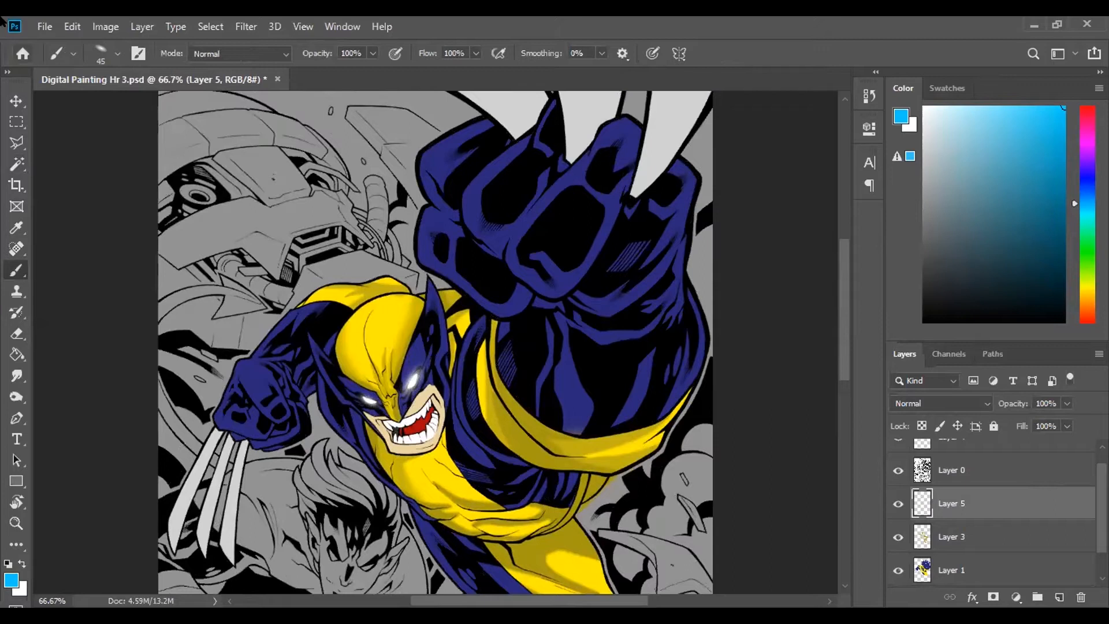
# - Restore the flattened, tilted brush tip to a round shape
pyautogui.click(117, 57)
pyautogui.moveTo(46, 118); pyautogui.dragTo(41, 128)
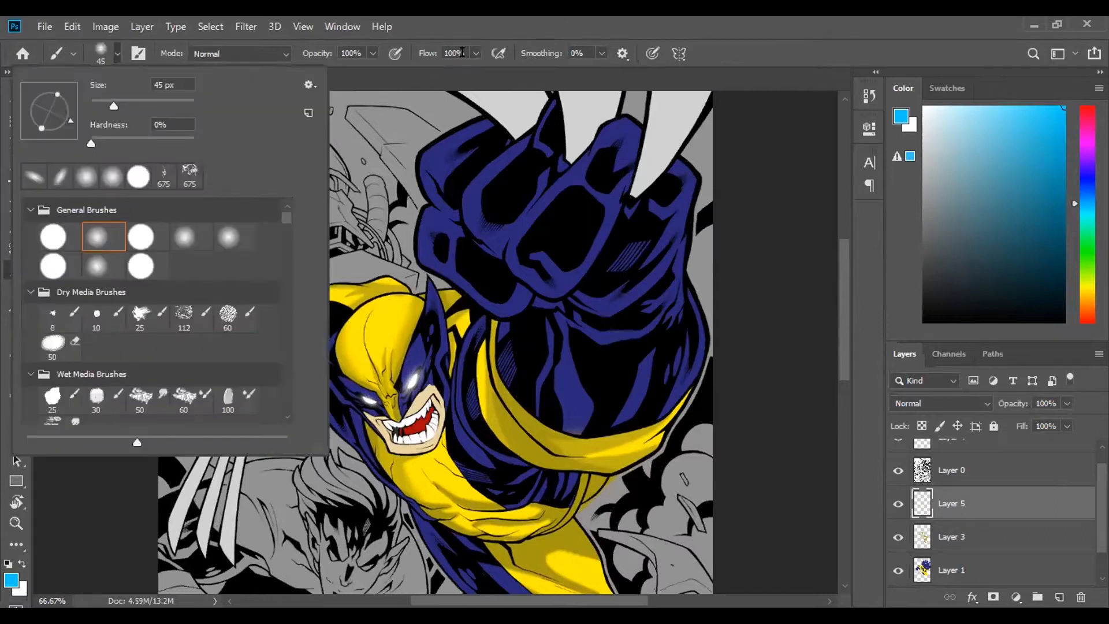
pyautogui.click(462, 53)
# - Enlarge the soft brush to 500 px and paint bright blue over the robot head behind the character on Layer 5
pyautogui.press(']')
pyautogui.press(']')
pyautogui.press(']')
pyautogui.press(']')
pyautogui.press(']')
pyautogui.press(']')
pyautogui.press(']')
pyautogui.press(']')
pyautogui.press(']')
pyautogui.press(']')
pyautogui.press(']')
pyautogui.press(']')
pyautogui.press(']')
pyautogui.press(']')
pyautogui.press(']')
pyautogui.press(']')
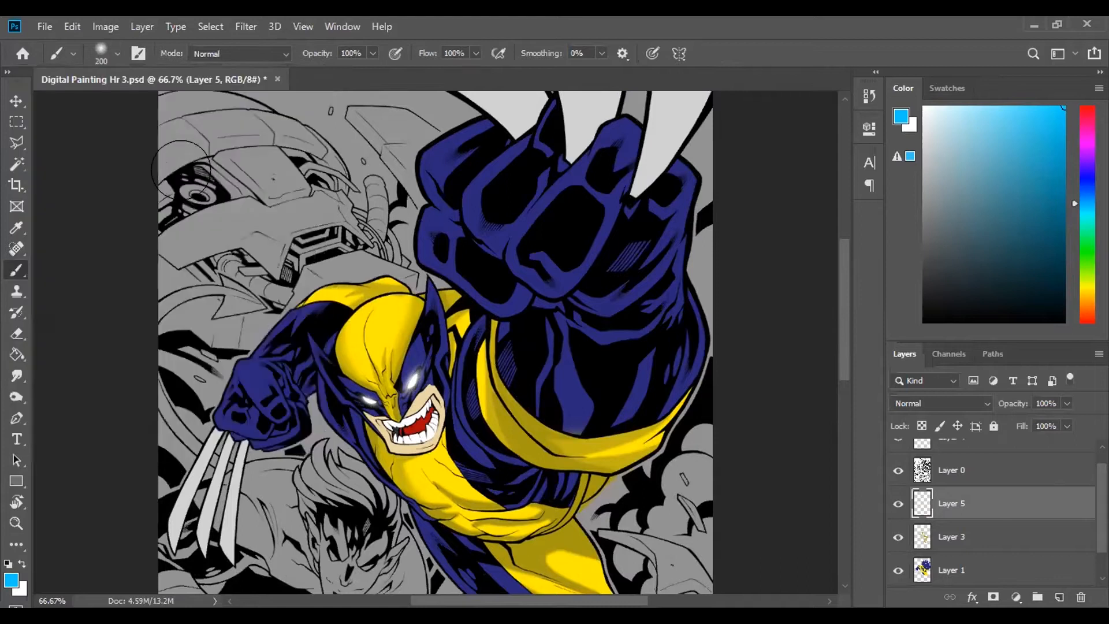
pyautogui.press('[')
pyautogui.press('[')
pyautogui.moveTo(172, 120); pyautogui.dragTo(191, 133)
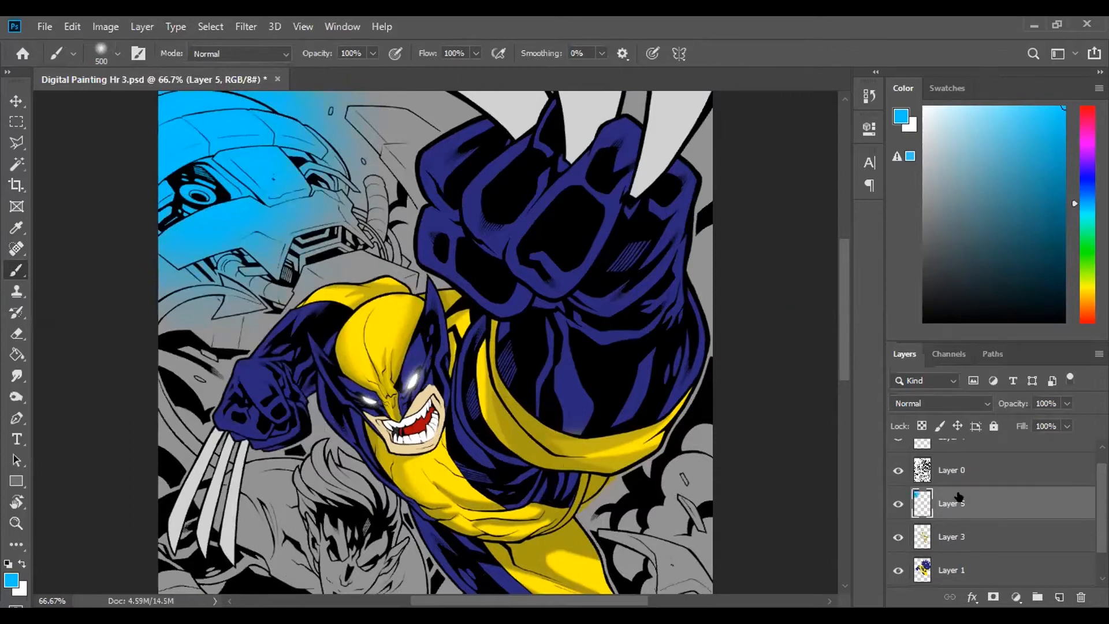
# - Select the character's blue and yellow costume areas on Layer 1 with the Magic Wand, including both arms and the raised fist
pyautogui.click(980, 578)
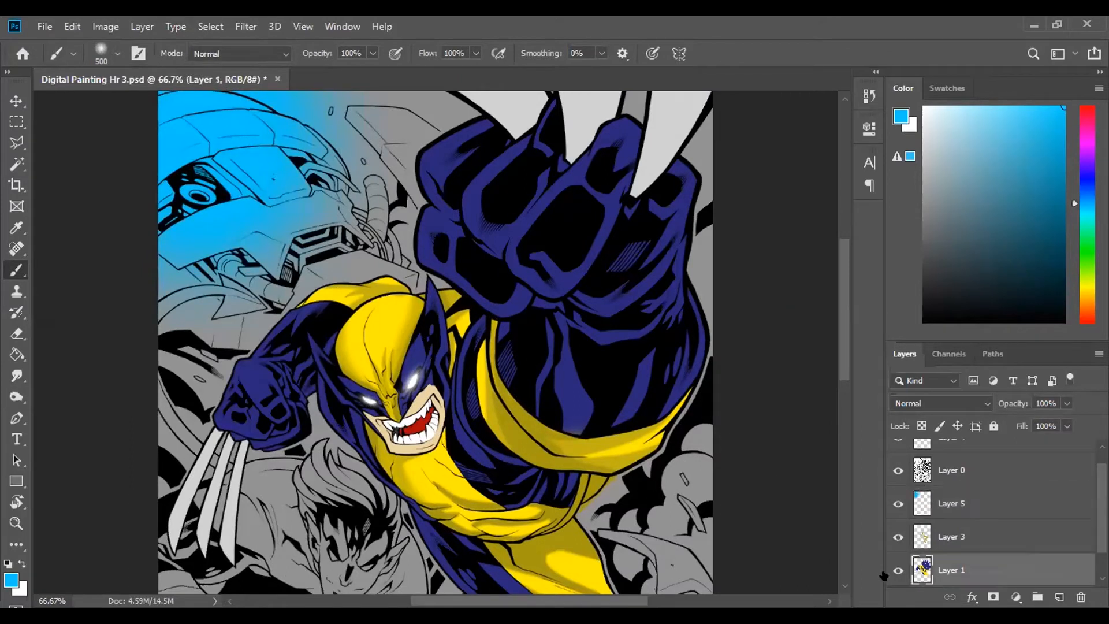
pyautogui.press('w')
pyautogui.click(284, 353)
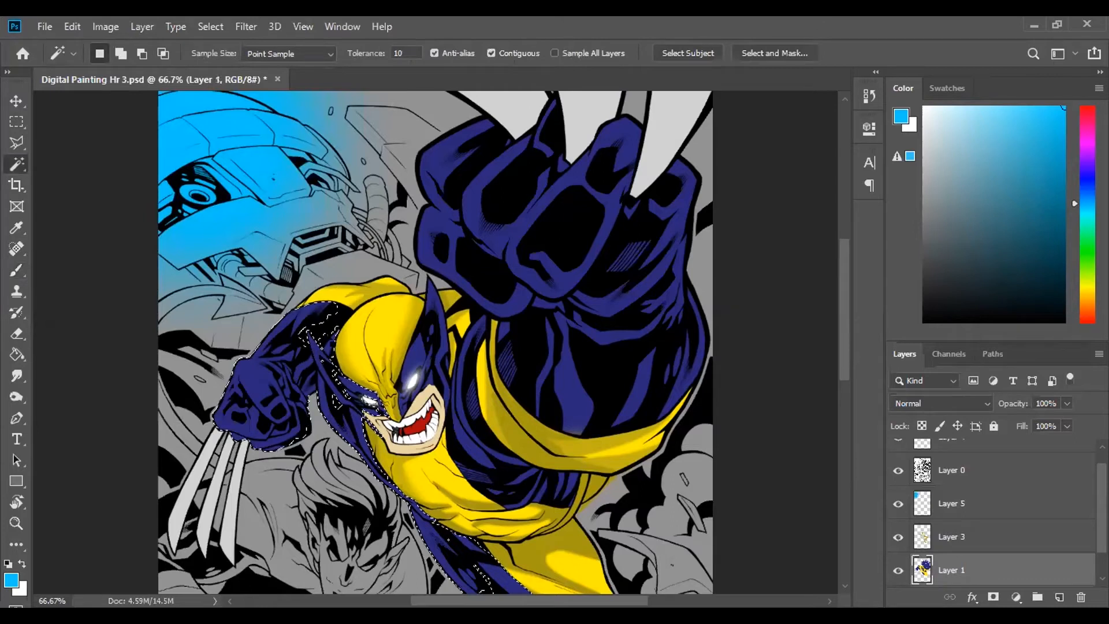
pyautogui.click(359, 308)
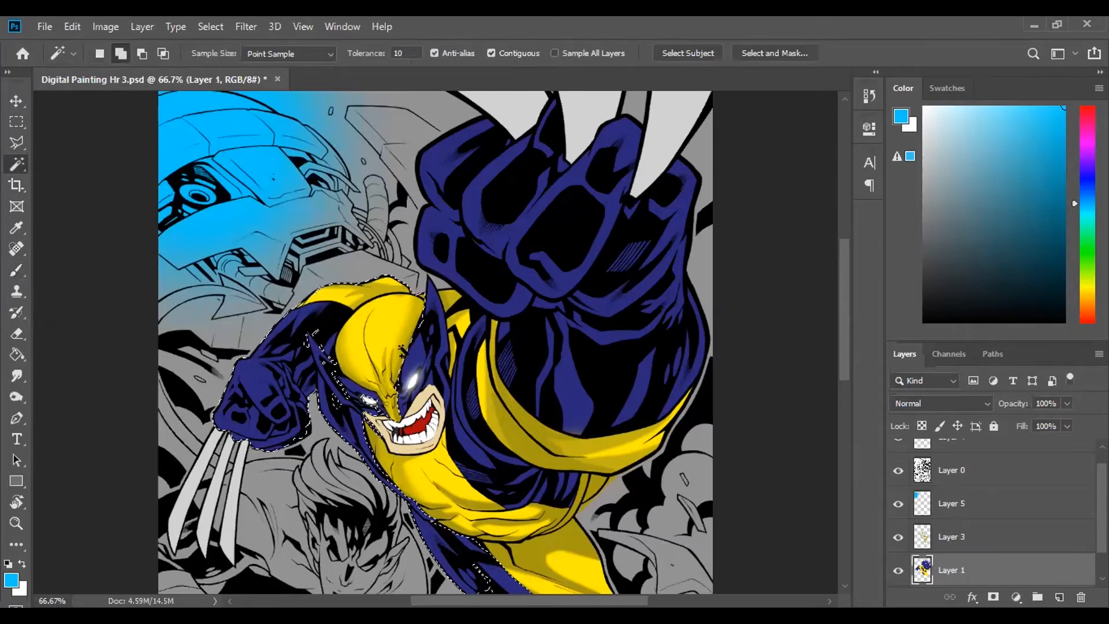
pyautogui.click(421, 299)
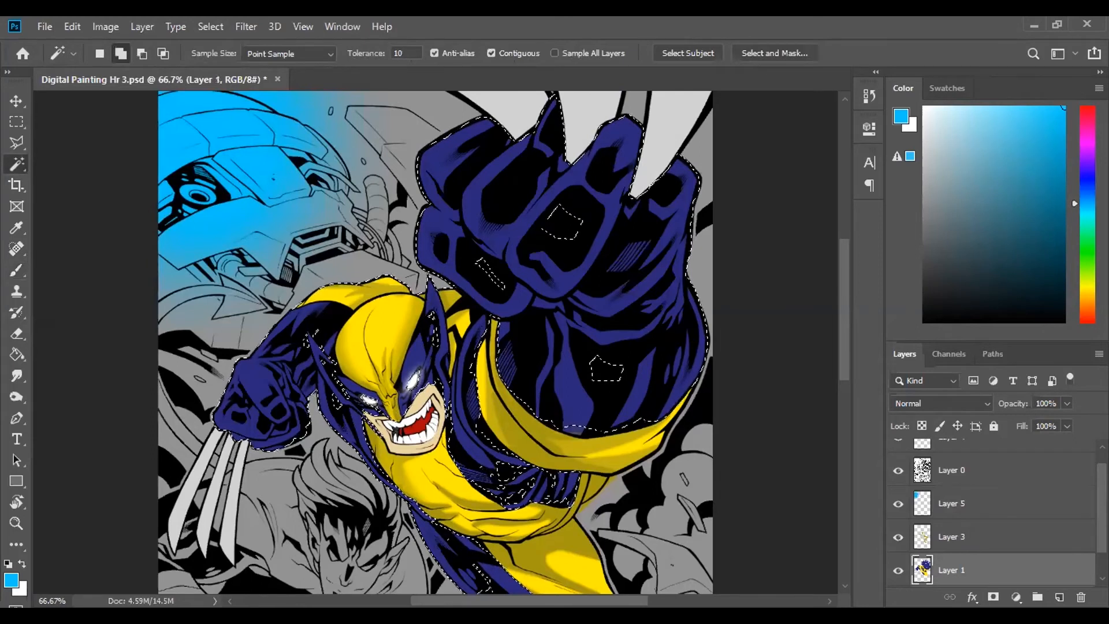
pyautogui.click(589, 453)
# - Paint soft blue rim light at 125 px on Layer 5 along the character's arm, shoulder and raised fist facing the robot head
pyautogui.press('b')
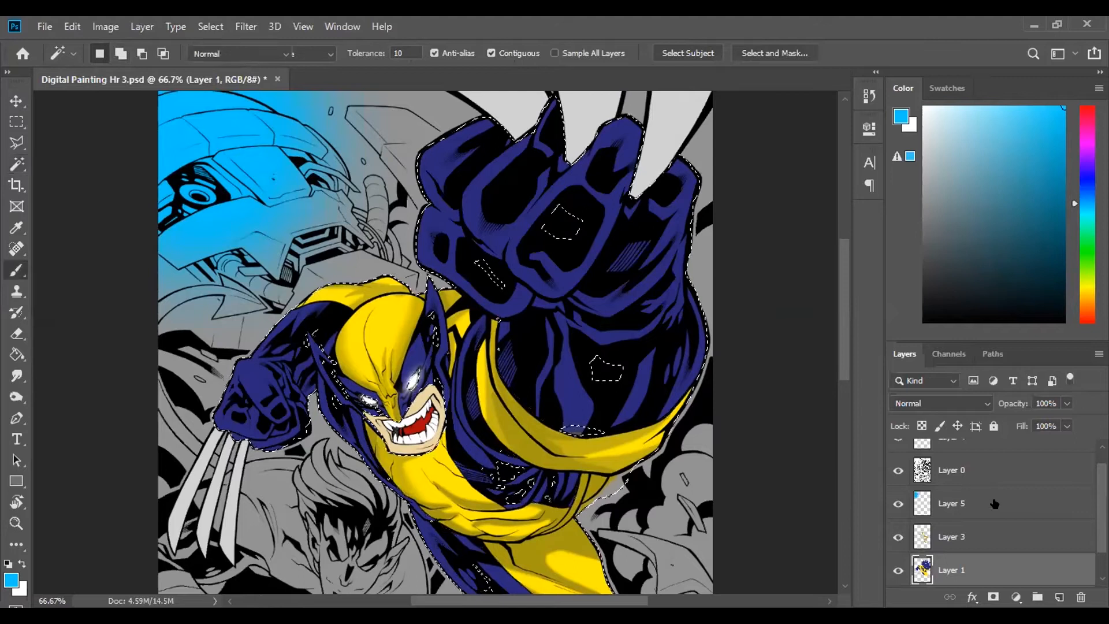
pyautogui.click(931, 506)
pyautogui.press('[')
pyautogui.press('[')
pyautogui.press('[')
pyautogui.hotkey('ctrl', '+')
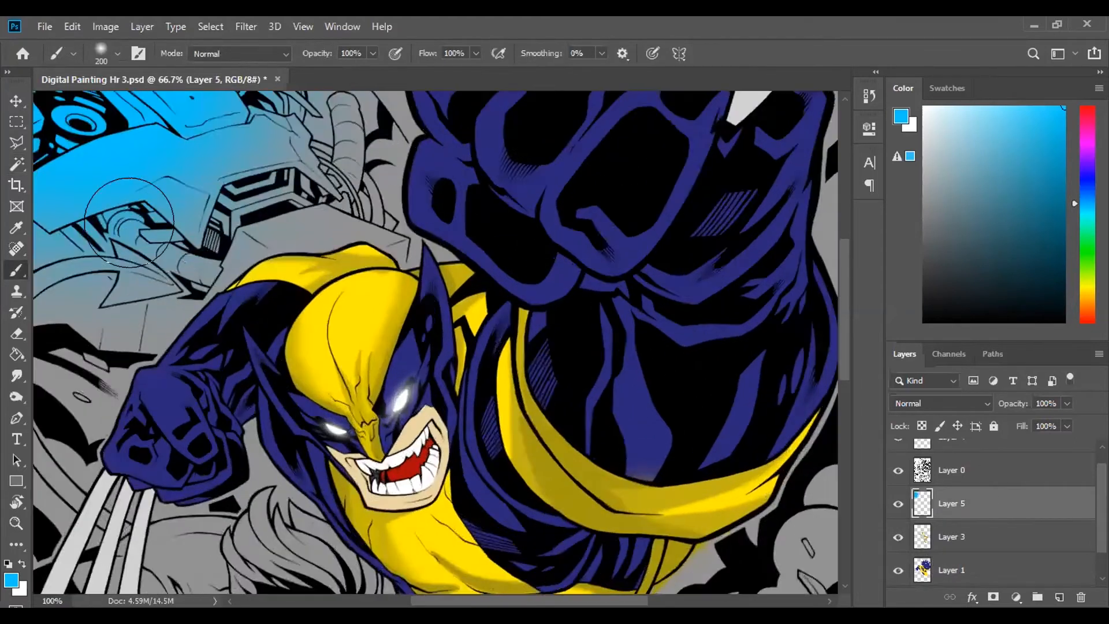
pyautogui.hscroll(1, 200, 226)
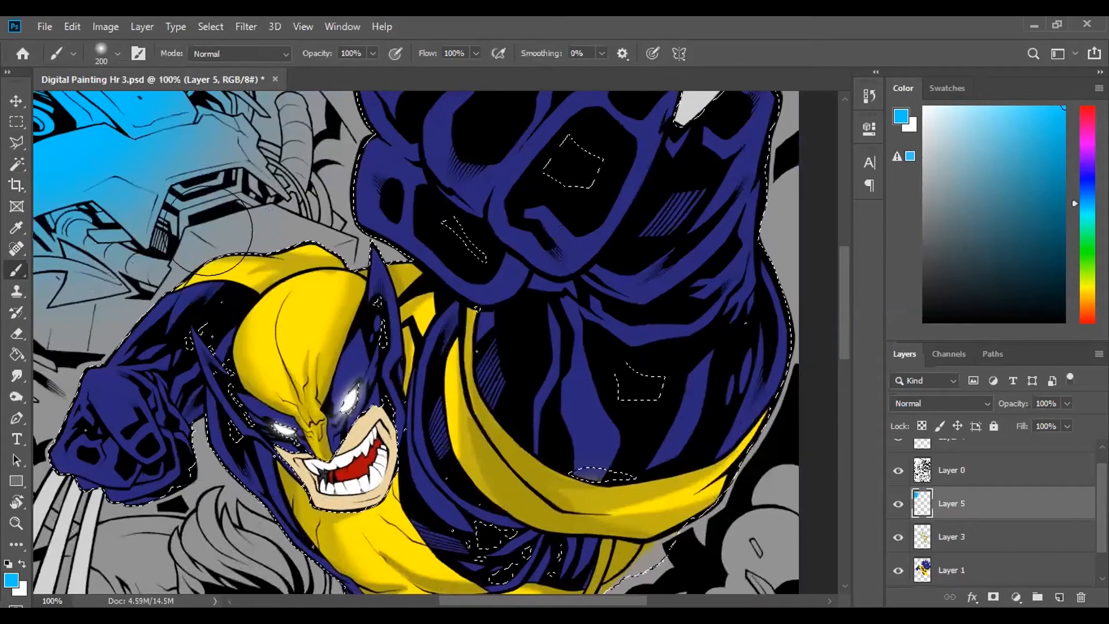
pyautogui.hscroll(-4, 245, 219)
pyautogui.hscroll(-1, 244, 219)
pyautogui.scroll(1, 244, 219)
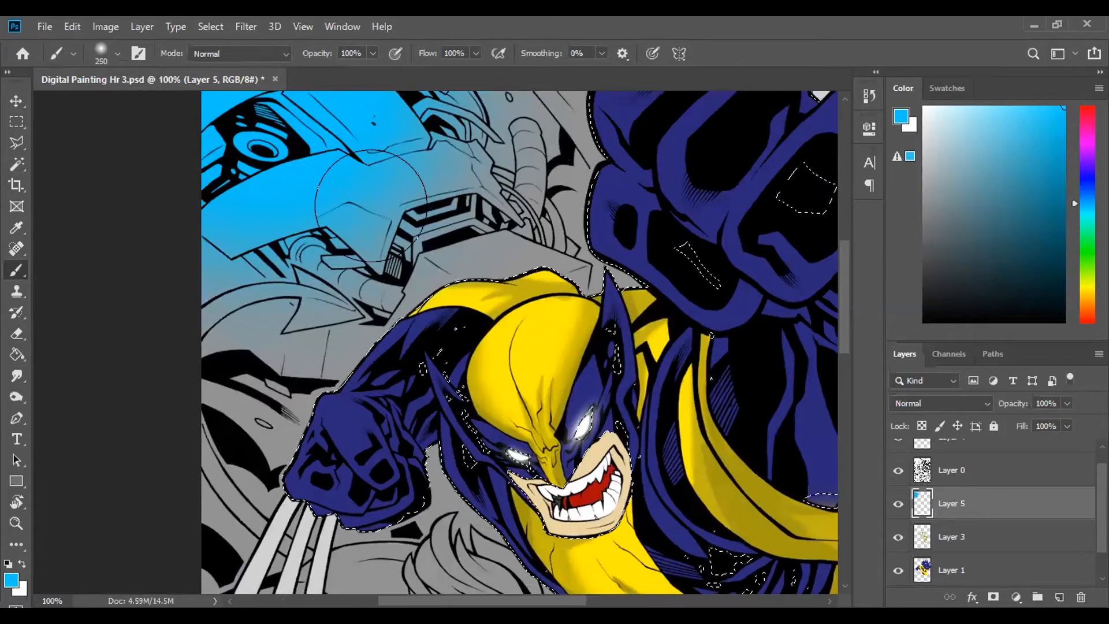
pyautogui.press('[')
pyautogui.press('[')
pyautogui.press('[')
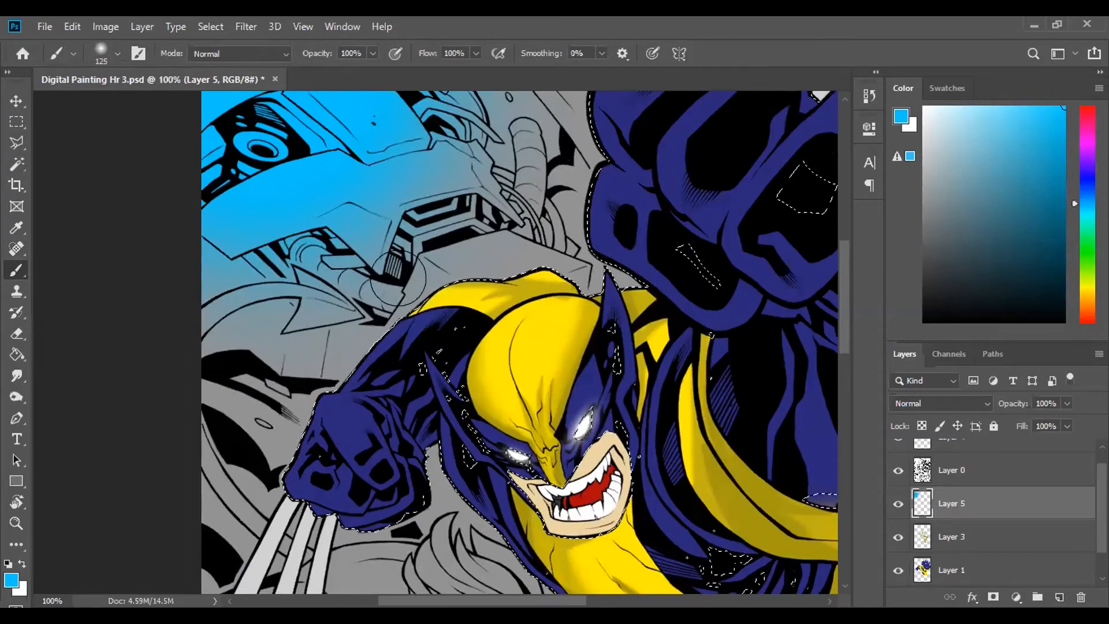
pyautogui.moveTo(243, 464); pyautogui.dragTo(280, 360)
pyautogui.moveTo(331, 311)
pyautogui.mouseDown()
pyautogui.moveTo(393, 260)
pyautogui.moveTo(482, 227)
pyautogui.moveTo(541, 218)
pyautogui.mouseUp()
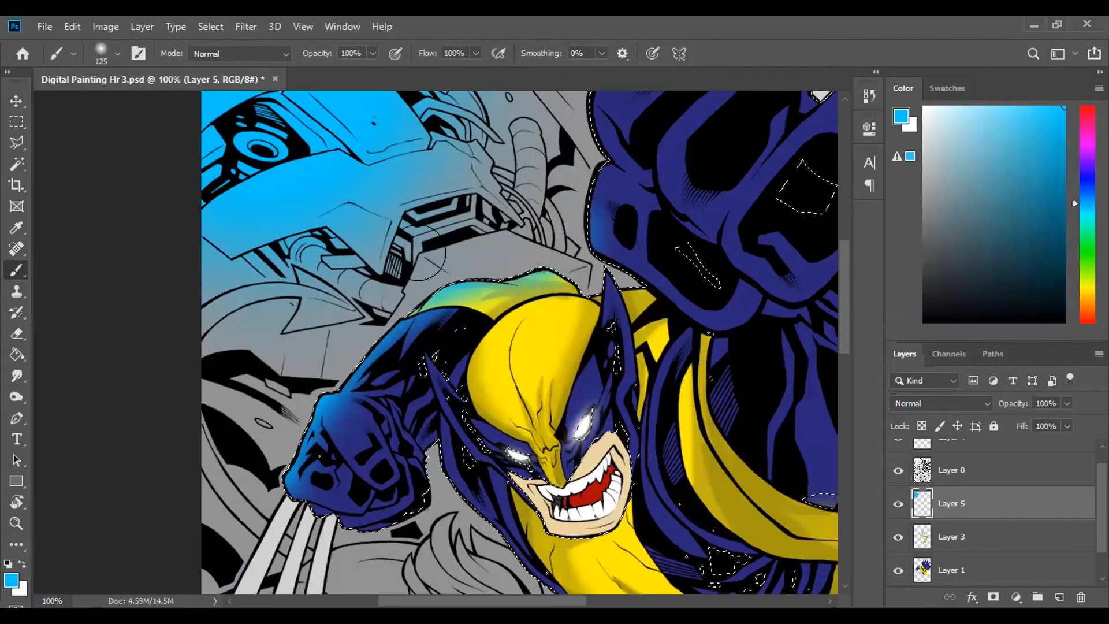
pyautogui.scroll(3, 542, 257)
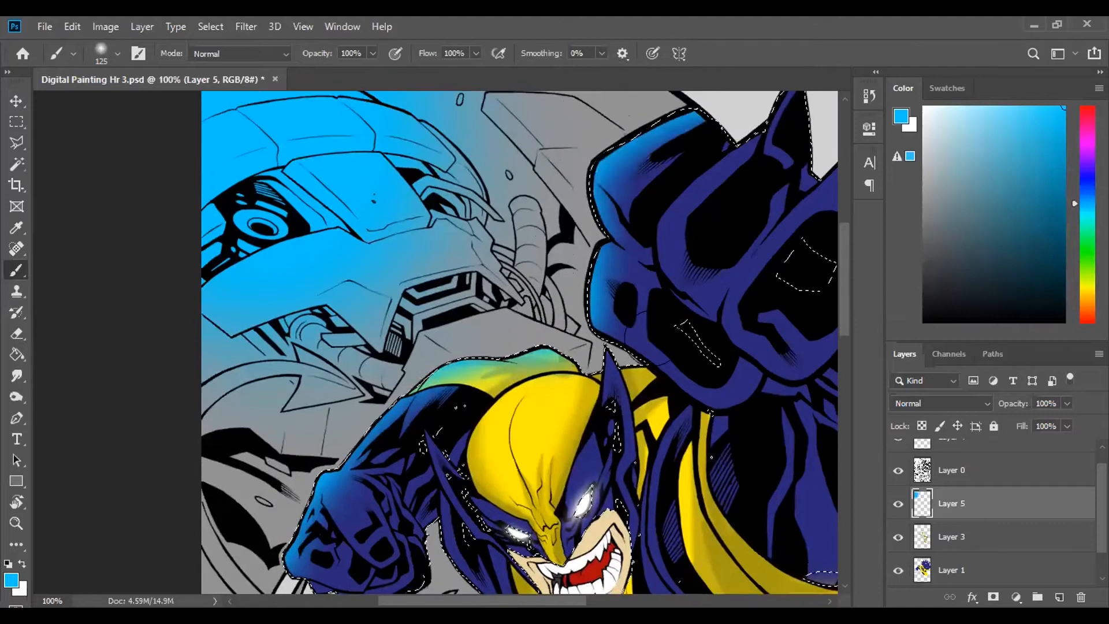
# - Brush blue over the character's mask and erase its interior with a soft 90 px eraser, leaving a blue rim
pyautogui.scroll(-2, 524, 347)
pyautogui.scroll(-1, 500, 358)
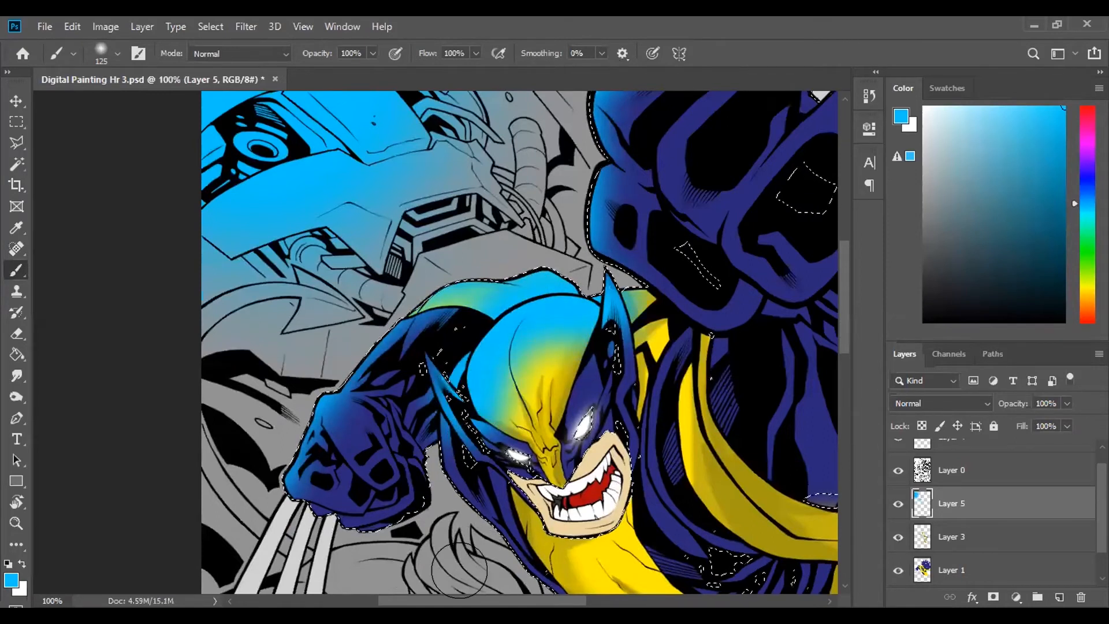
pyautogui.press('e')
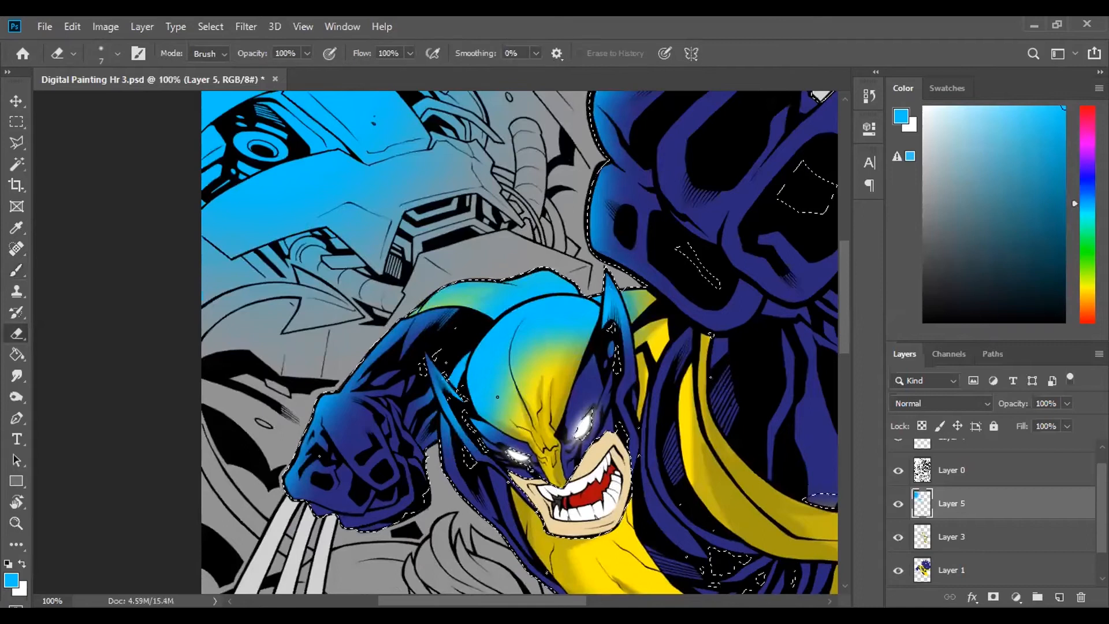
pyautogui.press(']')
pyautogui.press(']')
pyautogui.press(']')
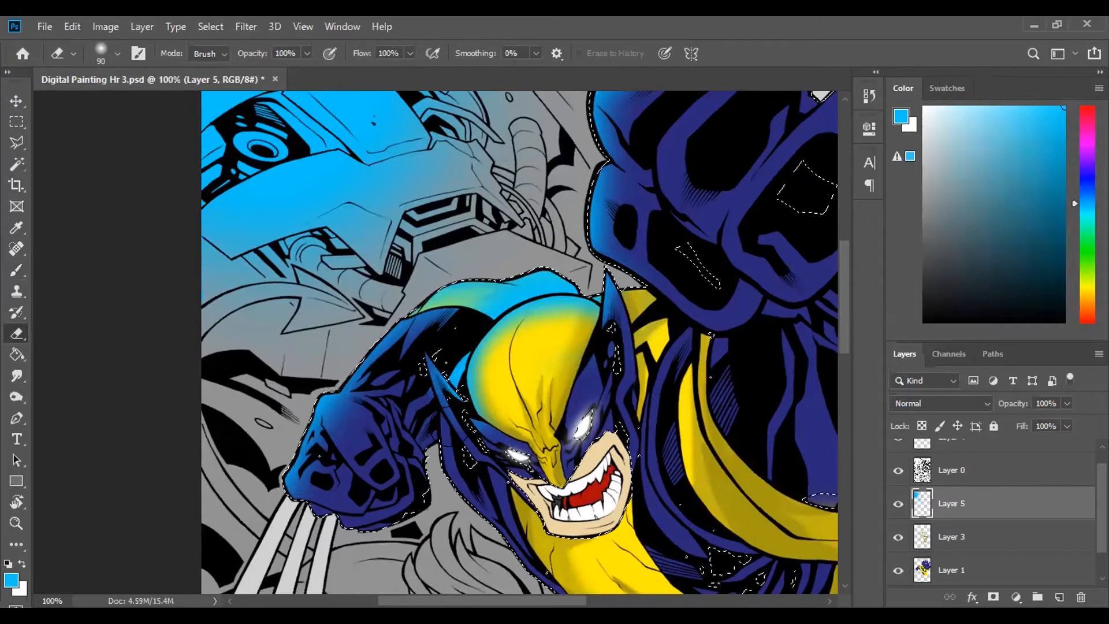
# - Erase the excess blue from the shoulder and the area beside the mask with a 25 px eraser, and clear the selection
pyautogui.hotkey('ctrl', '+')
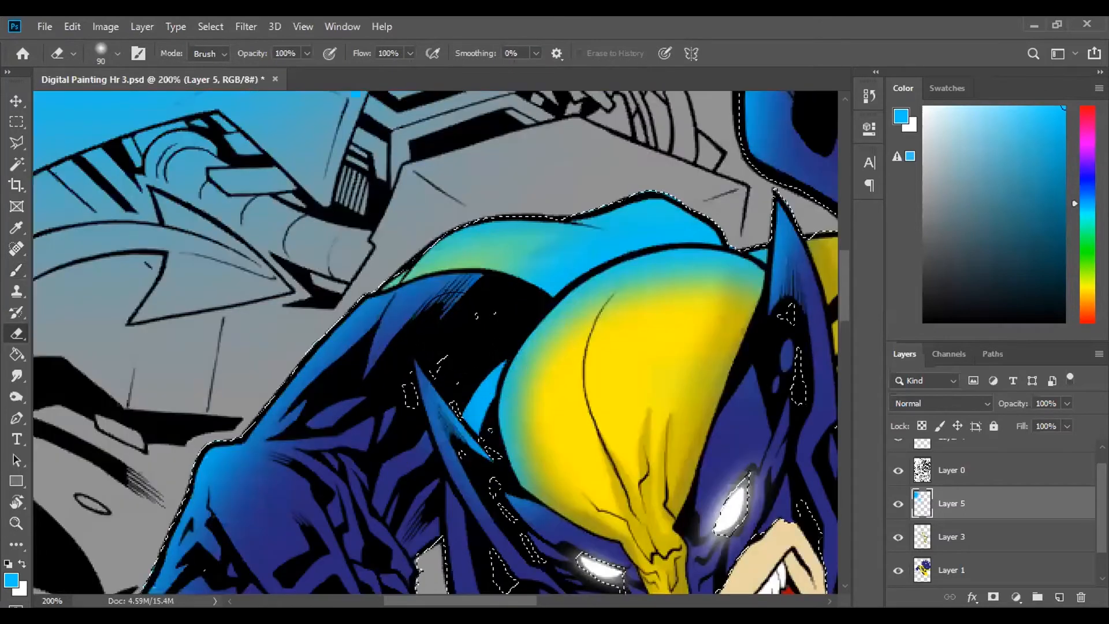
pyautogui.press('[')
pyautogui.press('[')
pyautogui.press('[')
pyautogui.press('[')
pyautogui.press('[')
pyautogui.press('[')
pyautogui.press('[')
pyautogui.press('[')
pyautogui.moveTo(529, 266)
pyautogui.mouseDown()
pyautogui.moveTo(638, 228)
pyautogui.moveTo(726, 223)
pyautogui.moveTo(655, 223)
pyautogui.moveTo(681, 218)
pyautogui.moveTo(610, 229)
pyautogui.moveTo(578, 248)
pyautogui.moveTo(506, 248)
pyautogui.moveTo(460, 266)
pyautogui.moveTo(415, 311)
pyautogui.mouseUp()
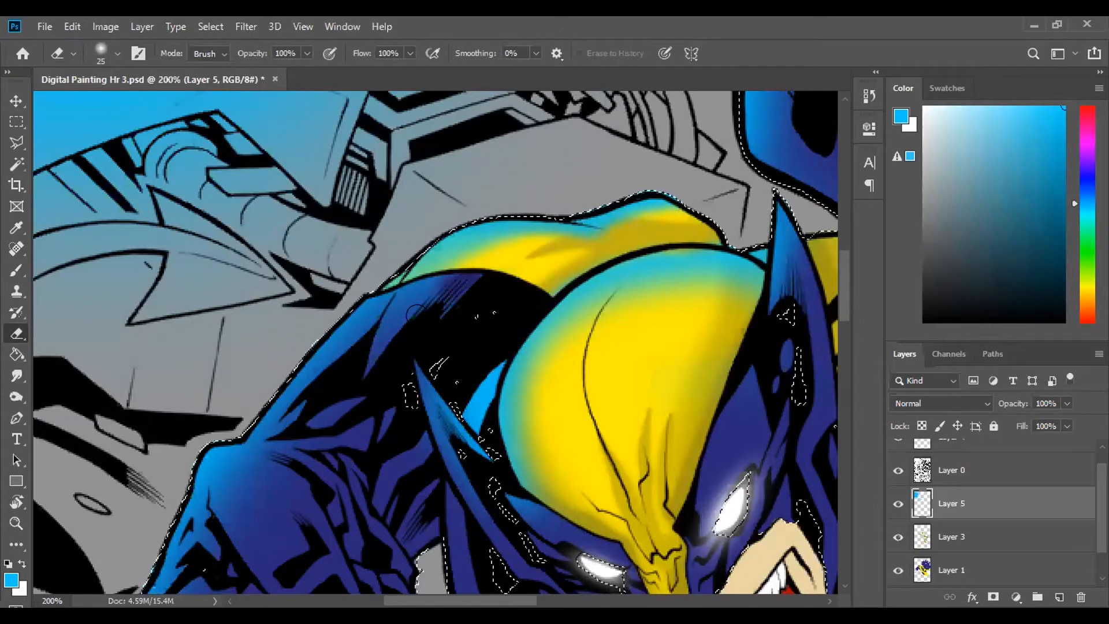
pyautogui.moveTo(368, 359)
pyautogui.mouseDown()
pyautogui.moveTo(392, 329)
pyautogui.moveTo(469, 398)
pyautogui.moveTo(448, 458)
pyautogui.moveTo(484, 501)
pyautogui.moveTo(456, 442)
pyautogui.moveTo(498, 376)
pyautogui.moveTo(481, 424)
pyautogui.moveTo(491, 390)
pyautogui.mouseUp()
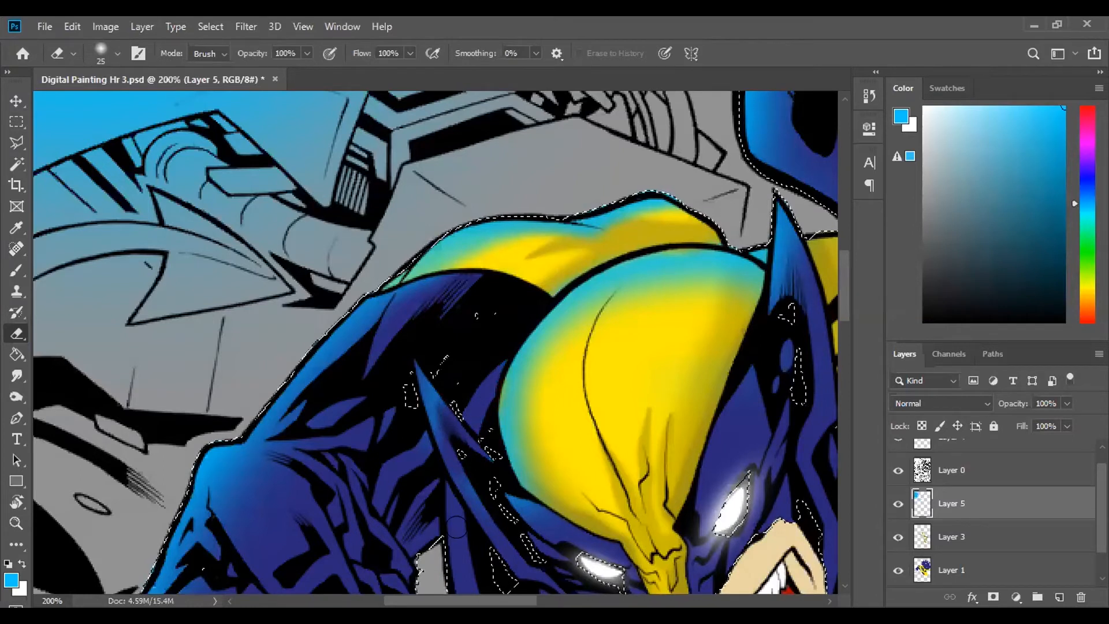
pyautogui.hotkey('ctrl', '0')
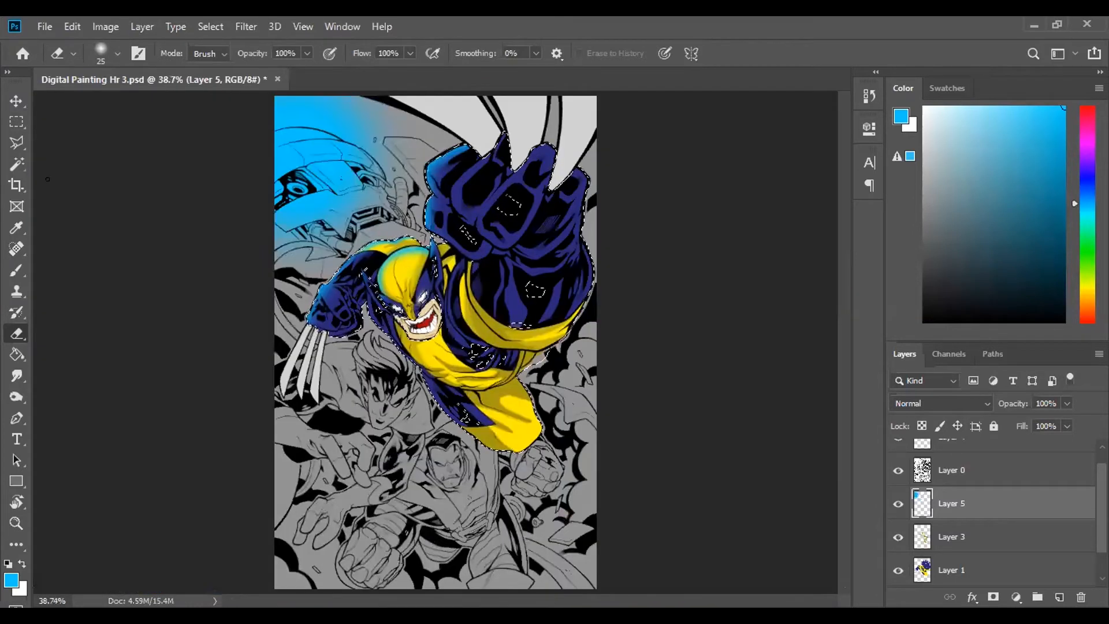
pyautogui.press('v')
pyautogui.click(202, 427)
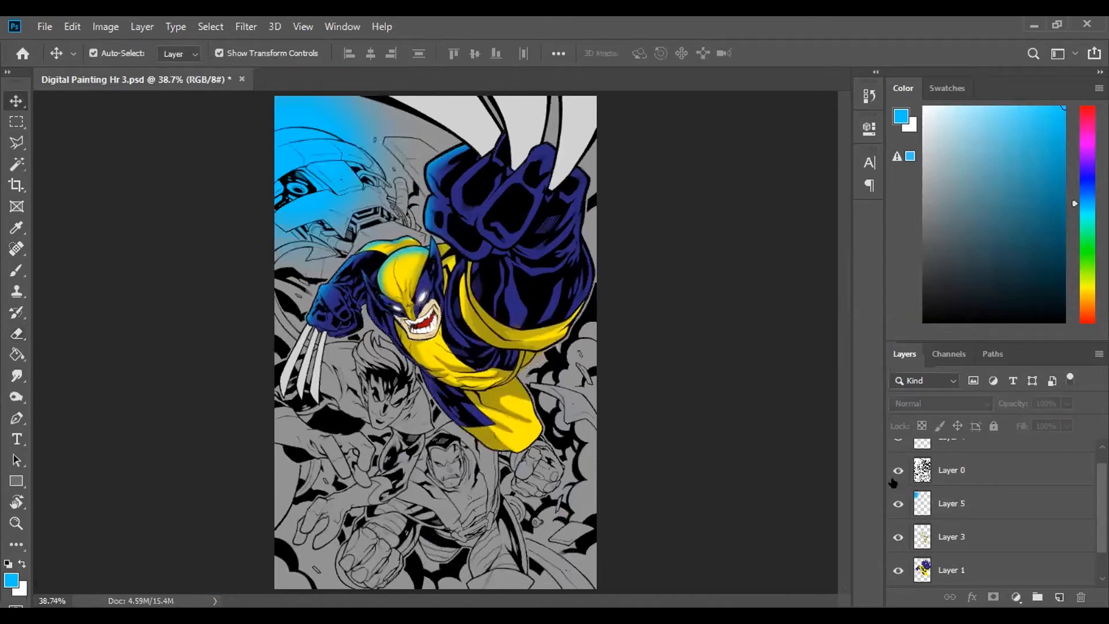
# - Compare the character with and without the blue light by toggling Layer 5's visibility
pyautogui.hotkey('ctrl', '=')
pyautogui.hotkey('ctrl', '=')
pyautogui.scroll(1, 892, 483)
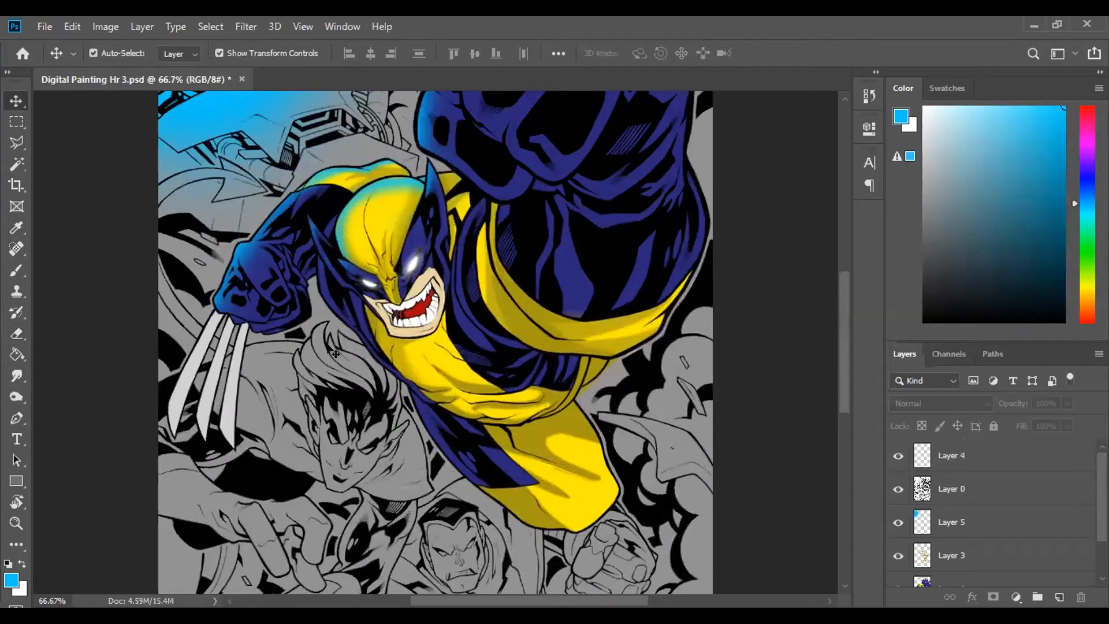
pyautogui.scroll(3, 335, 354)
pyautogui.hscroll(-2, 335, 353)
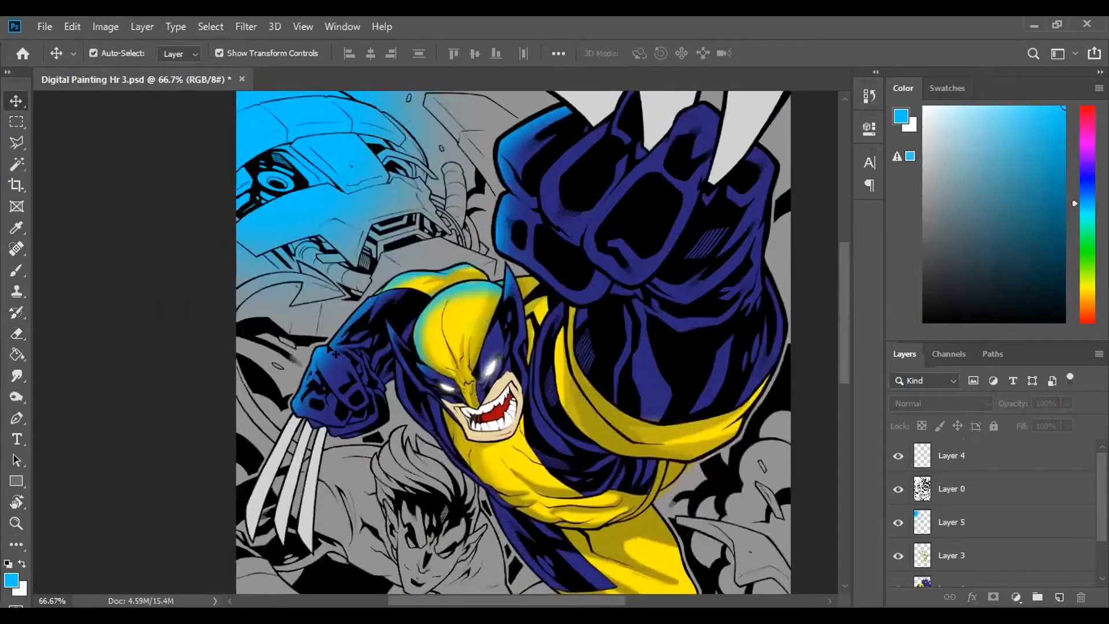
pyautogui.click(898, 521)
pyautogui.click(895, 522)
pyautogui.click(895, 523)
pyautogui.click(895, 524)
pyautogui.click(895, 526)
pyautogui.click(895, 527)
pyautogui.click(895, 527)
pyautogui.click(895, 526)
pyautogui.click(895, 526)
# - Select the three large claws of the raised fist on Layer 1 with the Magic Wand
pyautogui.scroll(4, 565, 255)
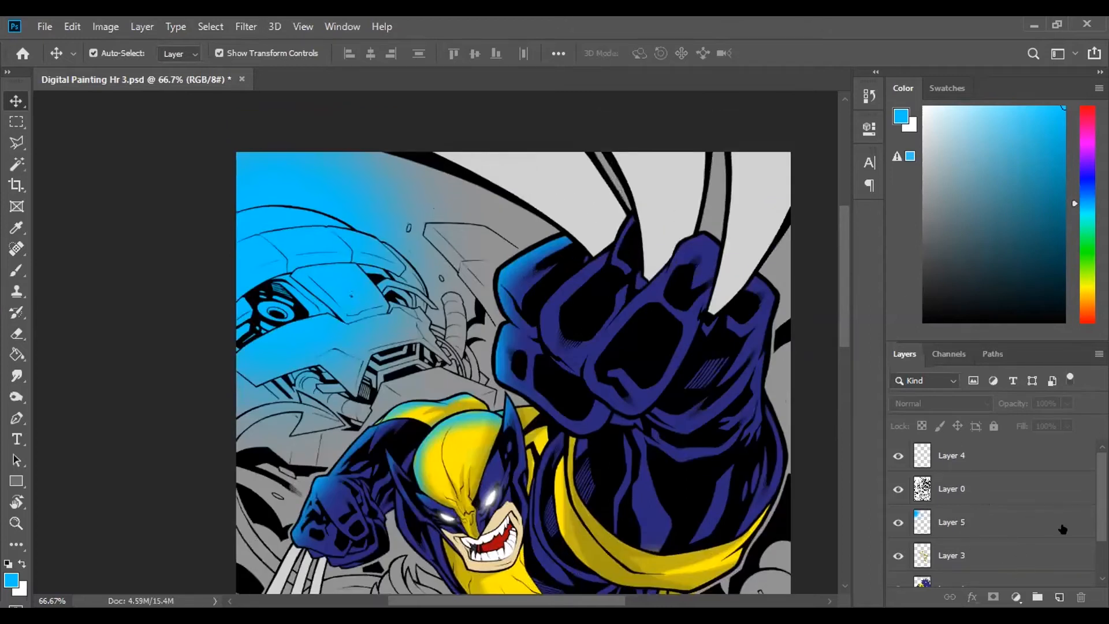
pyautogui.scroll(-1, 1023, 533)
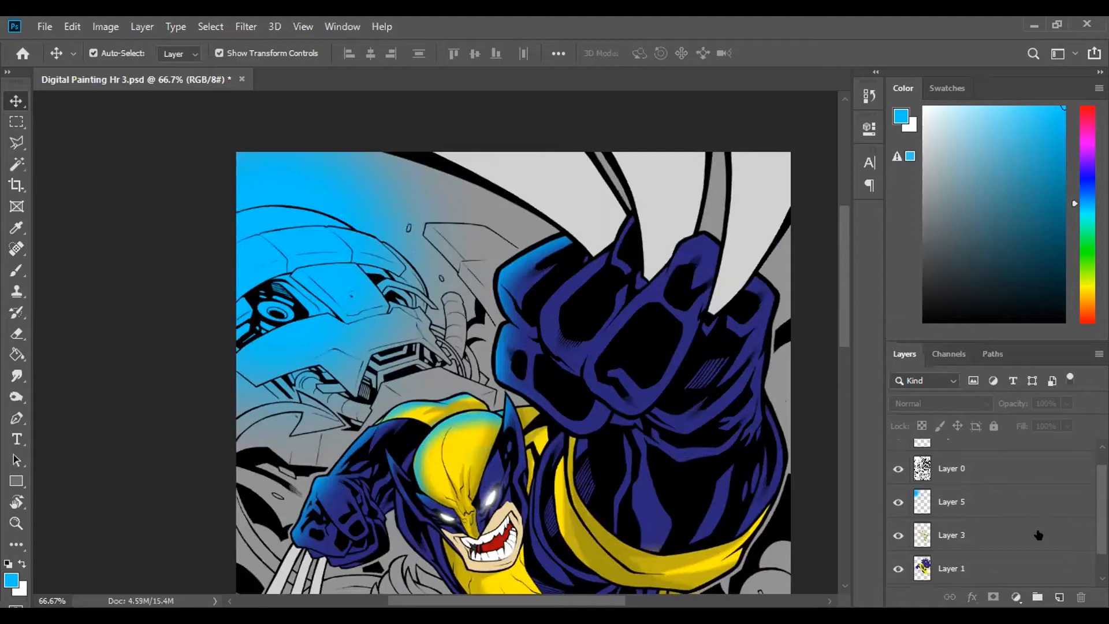
pyautogui.click(996, 564)
pyautogui.click(17, 164)
pyautogui.click(565, 201)
pyautogui.keyDown('shift'); pyautogui.click(669, 187); pyautogui.keyUp('shift')
pyautogui.keyDown('shift'); pyautogui.click(774, 188); pyautogui.keyUp('shift')
# - Paint soft blue light on Layer 5 along the edges of the three selected claws with the 125 px brush
pyautogui.press('i')
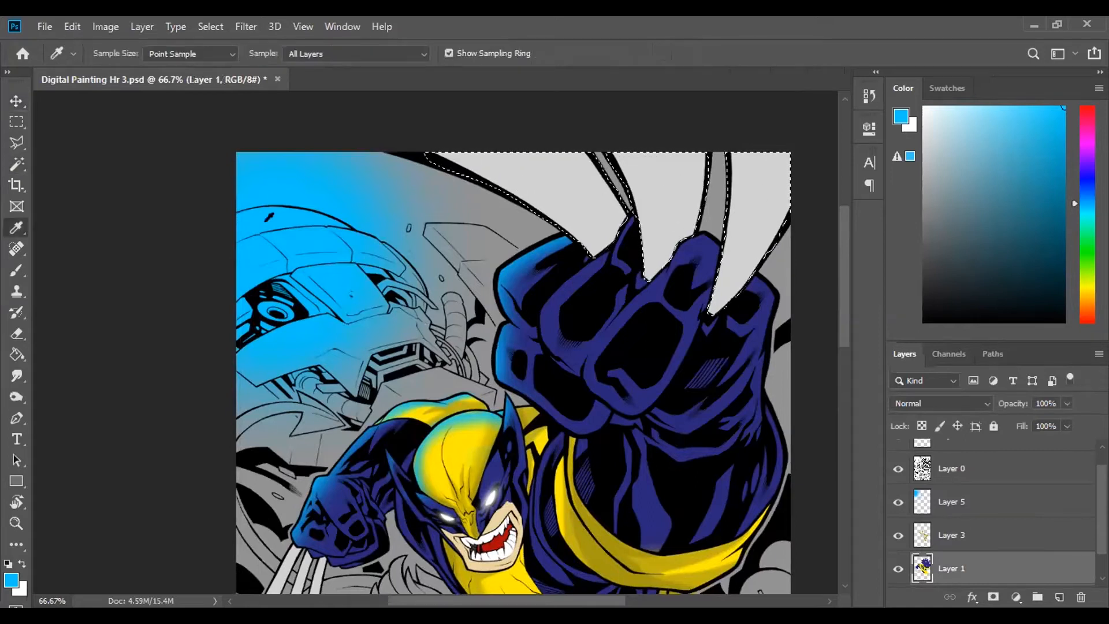
pyautogui.press('b')
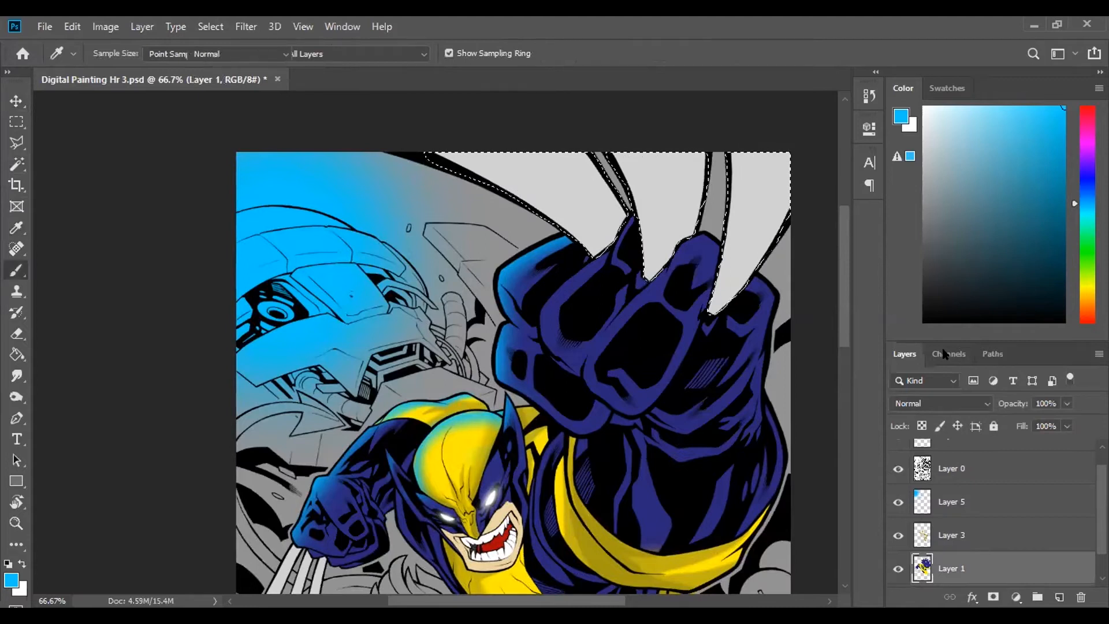
pyautogui.click(956, 502)
pyautogui.moveTo(382, 156)
pyautogui.mouseDown()
pyautogui.moveTo(503, 193)
pyautogui.moveTo(592, 249)
pyautogui.mouseUp()
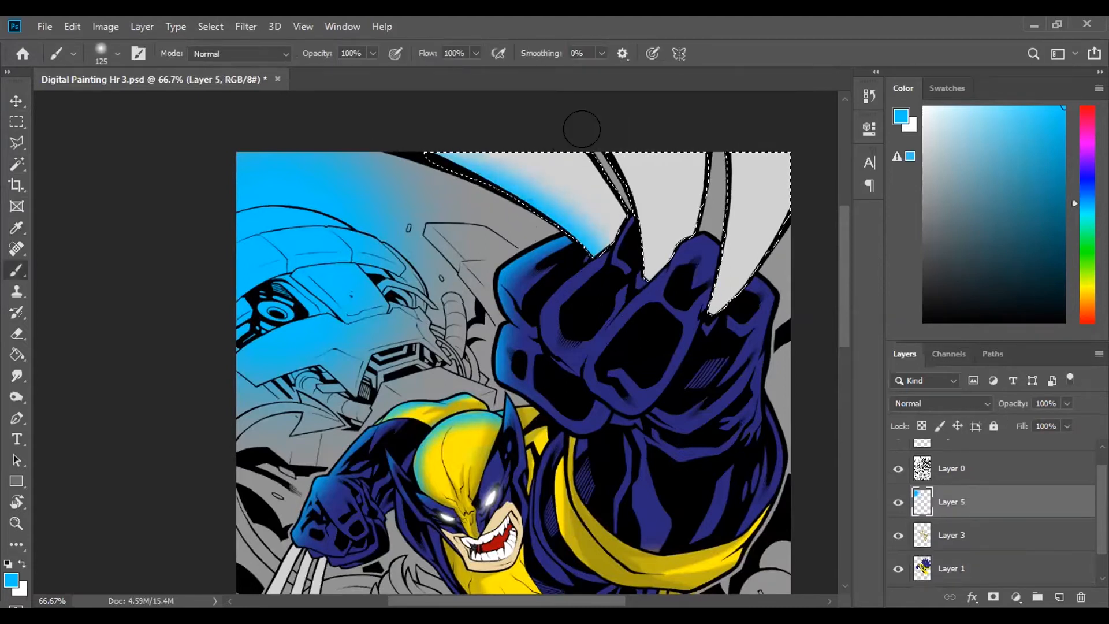
pyautogui.moveTo(583, 130); pyautogui.dragTo(642, 262)
pyautogui.moveTo(699, 113)
pyautogui.mouseDown()
pyautogui.moveTo(709, 198)
pyautogui.moveTo(696, 327)
pyautogui.mouseUp()
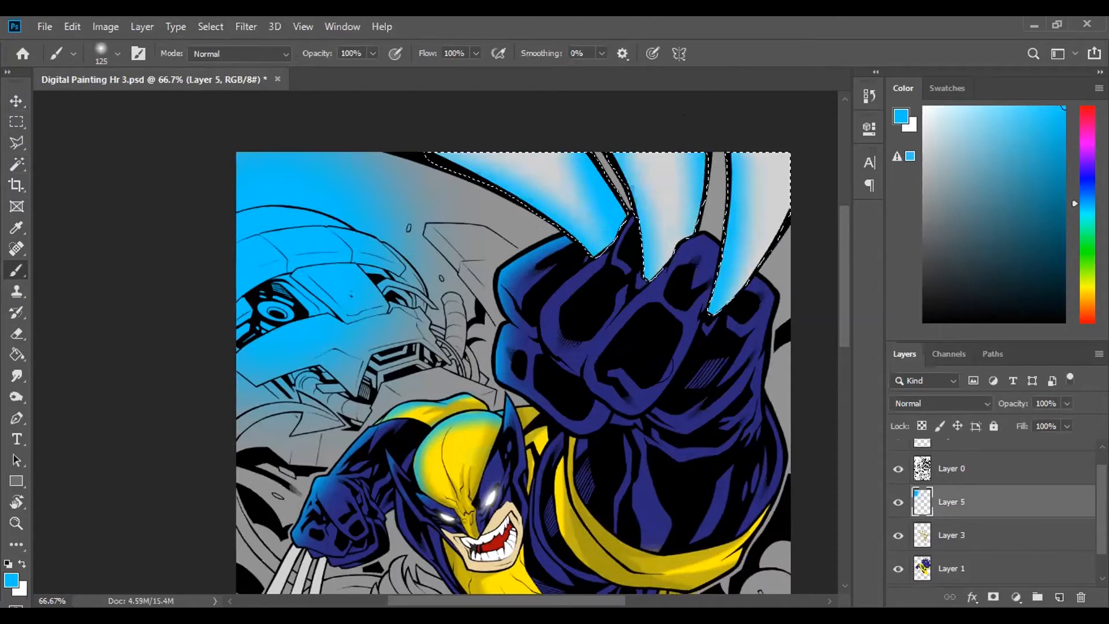
# - Erase the blue from the far edges of the first two claws with a soft 90 px eraser and clear the selection
pyautogui.press('e')
pyautogui.press(']')
pyautogui.press(']')
pyautogui.press(']')
pyautogui.press(']')
pyautogui.press(']')
pyautogui.press(']')
pyautogui.press(']')
pyautogui.press(']')
pyautogui.press(']')
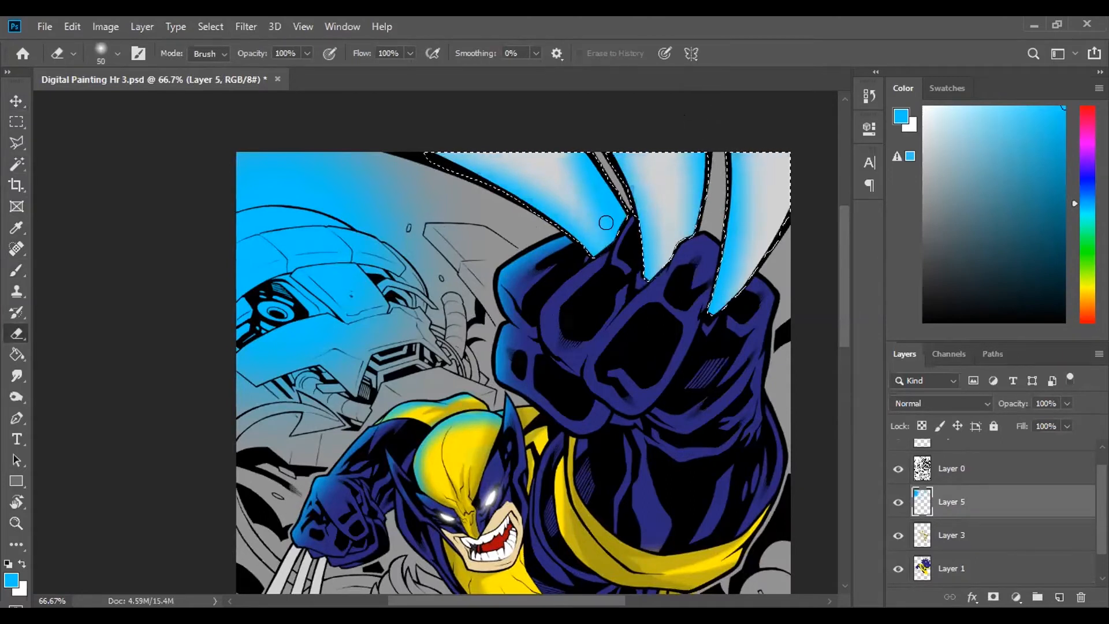
pyautogui.moveTo(610, 221)
pyautogui.mouseDown()
pyautogui.moveTo(545, 136)
pyautogui.moveTo(585, 199)
pyautogui.moveTo(578, 161)
pyautogui.moveTo(634, 224)
pyautogui.mouseUp()
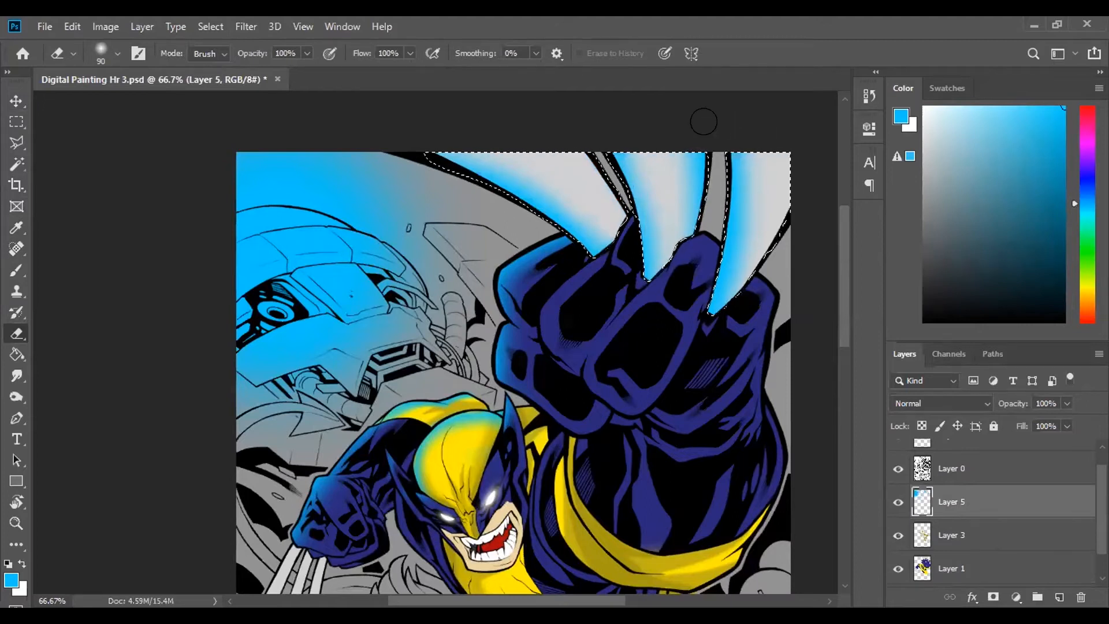
pyautogui.moveTo(693, 141); pyautogui.dragTo(682, 239)
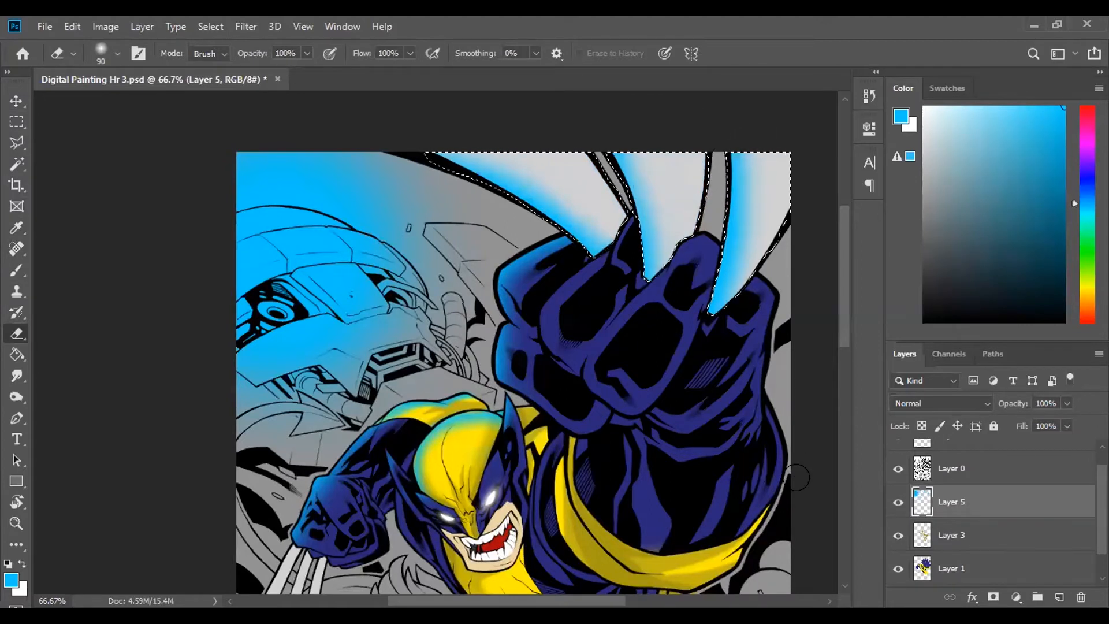
pyautogui.scroll(-3, 799, 488)
pyautogui.hotkey('ctrl', 'd')
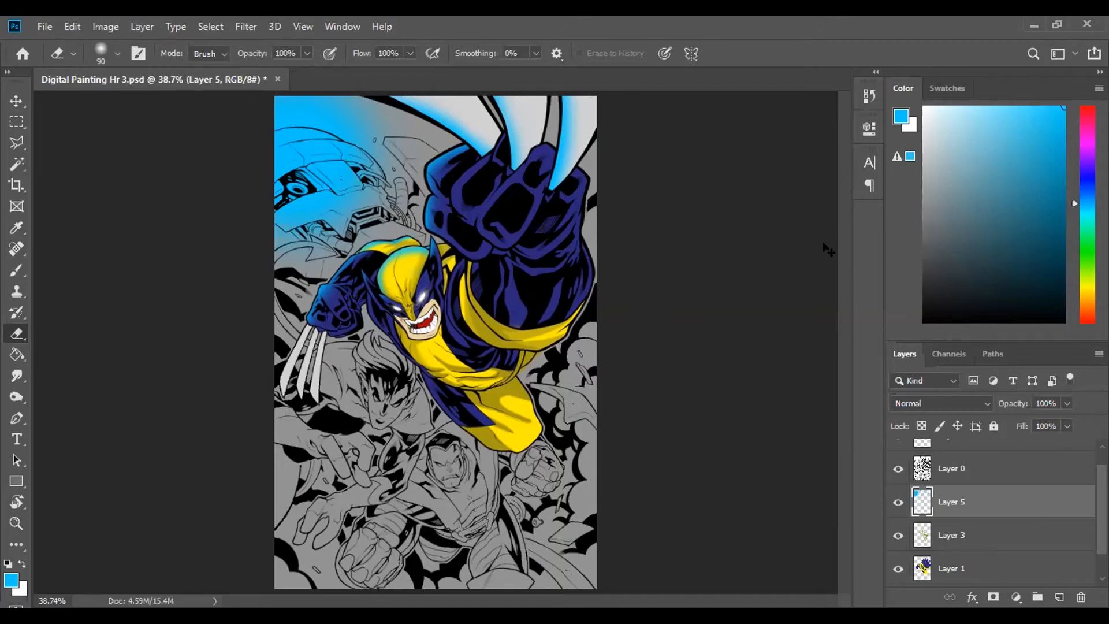
# - Collapse the brush groups from Dry Media Brushes through subtle-grunge in the eraser's brush presets
pyautogui.hotkey('ctrl', '+')
pyautogui.hotkey('ctrl', '+')
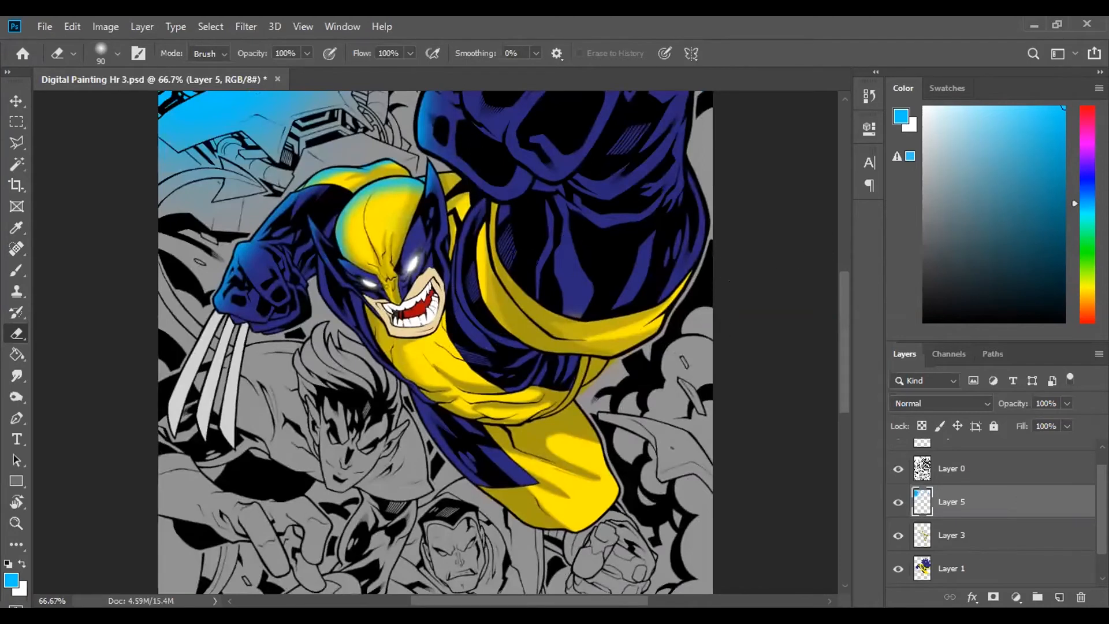
pyautogui.click(118, 54)
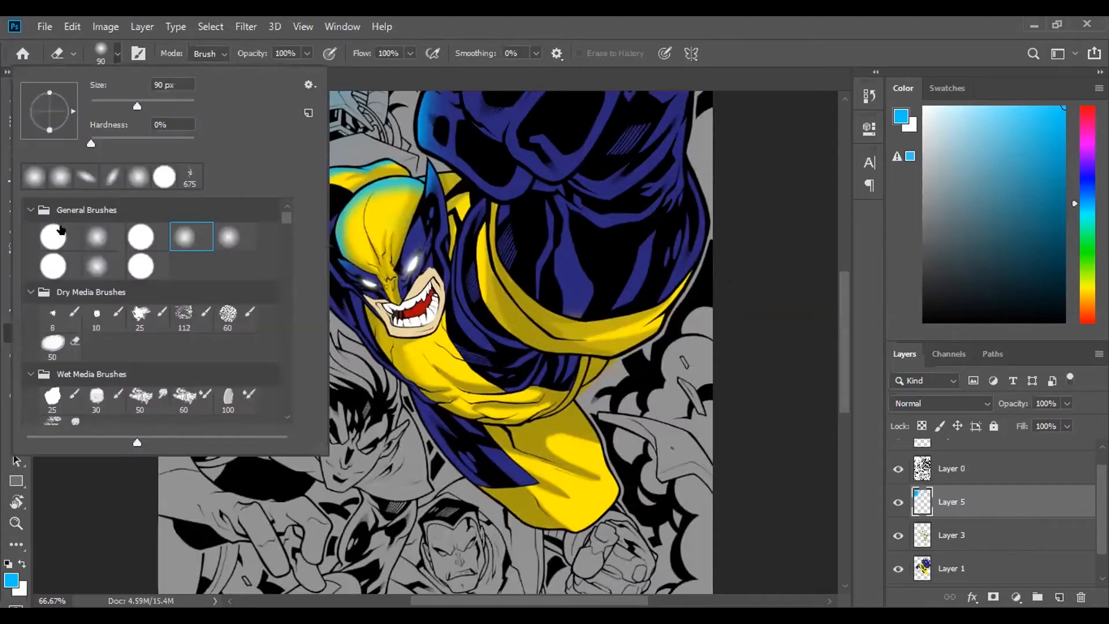
pyautogui.click(29, 292)
pyautogui.click(29, 315)
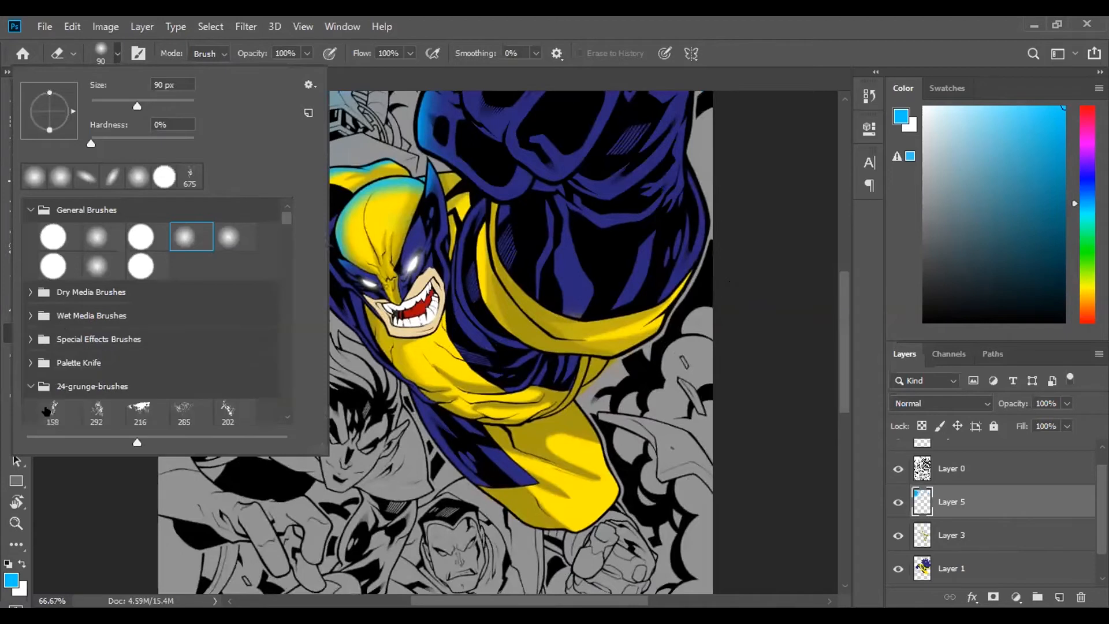
pyautogui.click(30, 386)
pyautogui.scroll(-3, 43, 359)
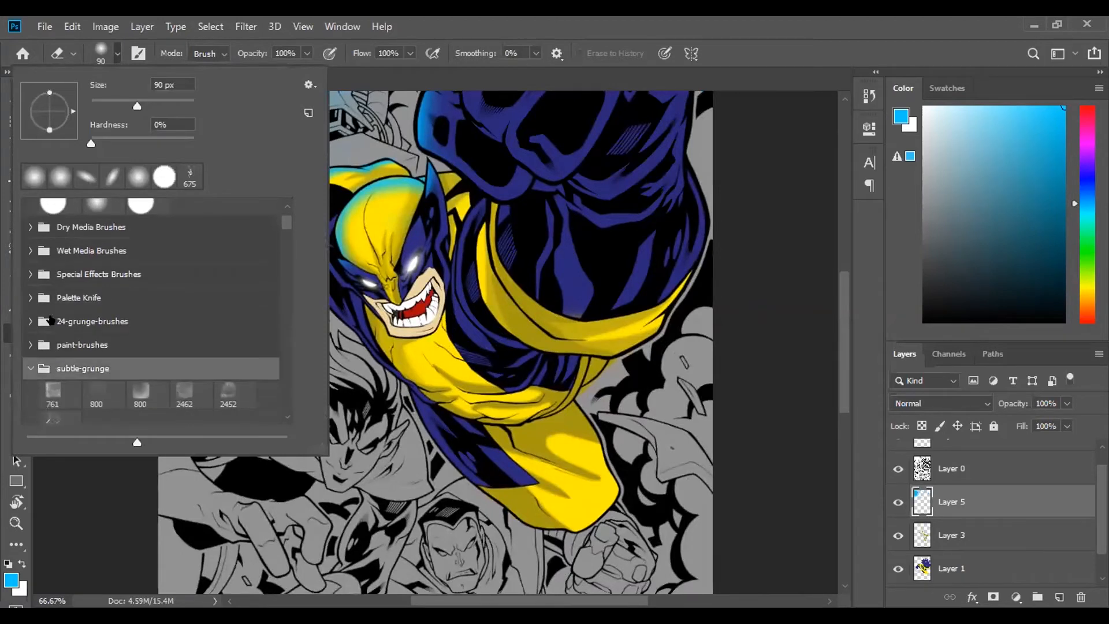
pyautogui.click(29, 368)
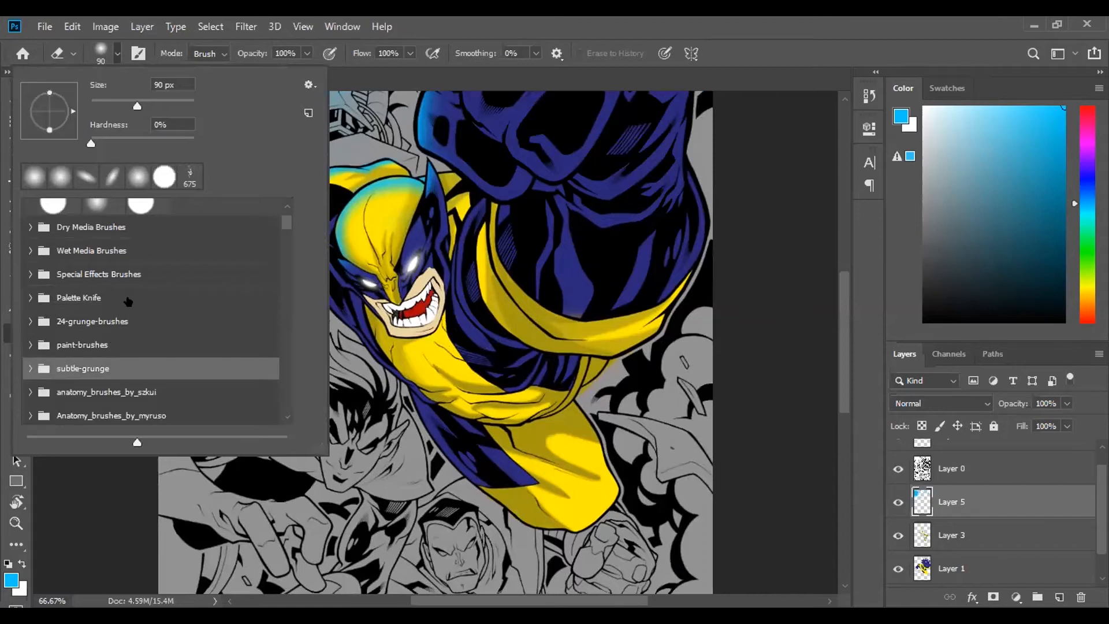
pyautogui.scroll(2, 130, 303)
pyautogui.scroll(1, 131, 301)
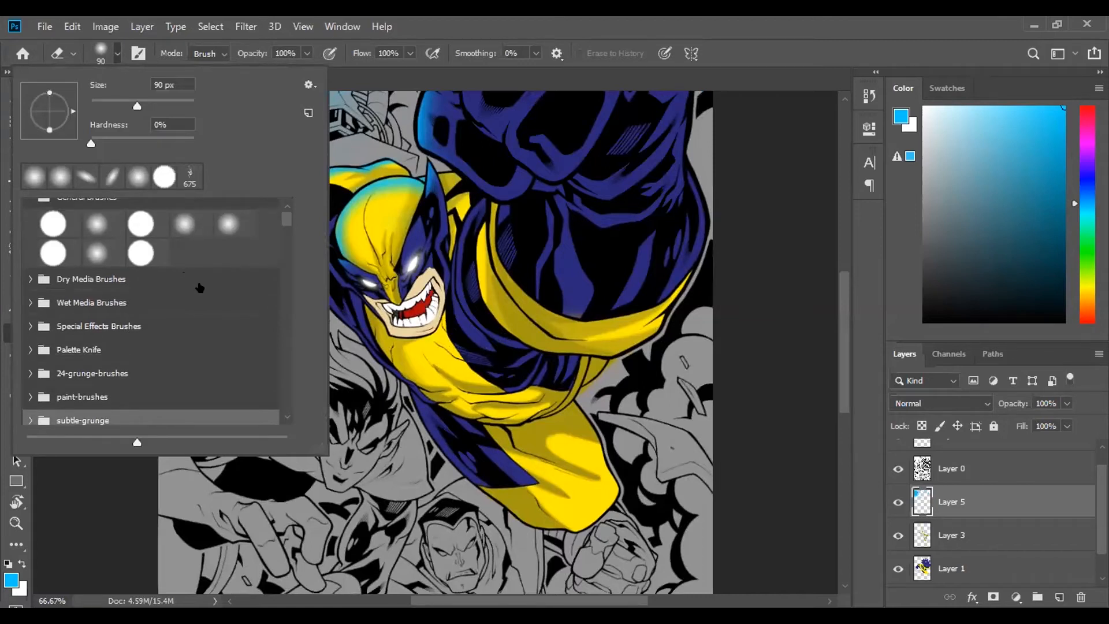
# - Choose the first 1280 px cloud from the cloud-brushes group and reduce its size to 1000 px
pyautogui.scroll(-4, 140, 322)
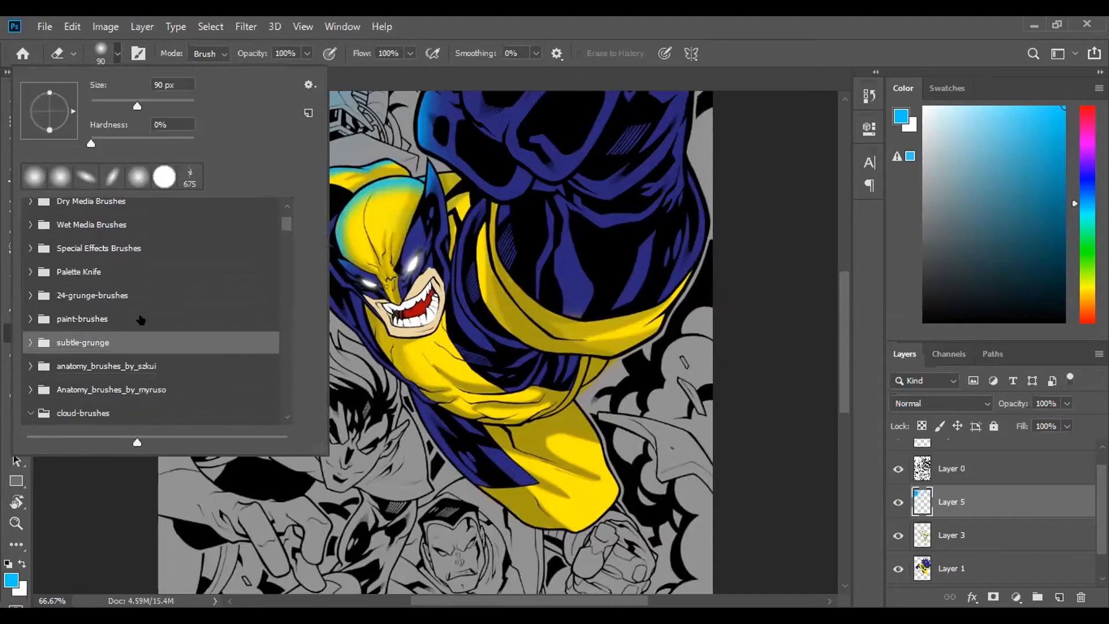
pyautogui.scroll(-5, 140, 322)
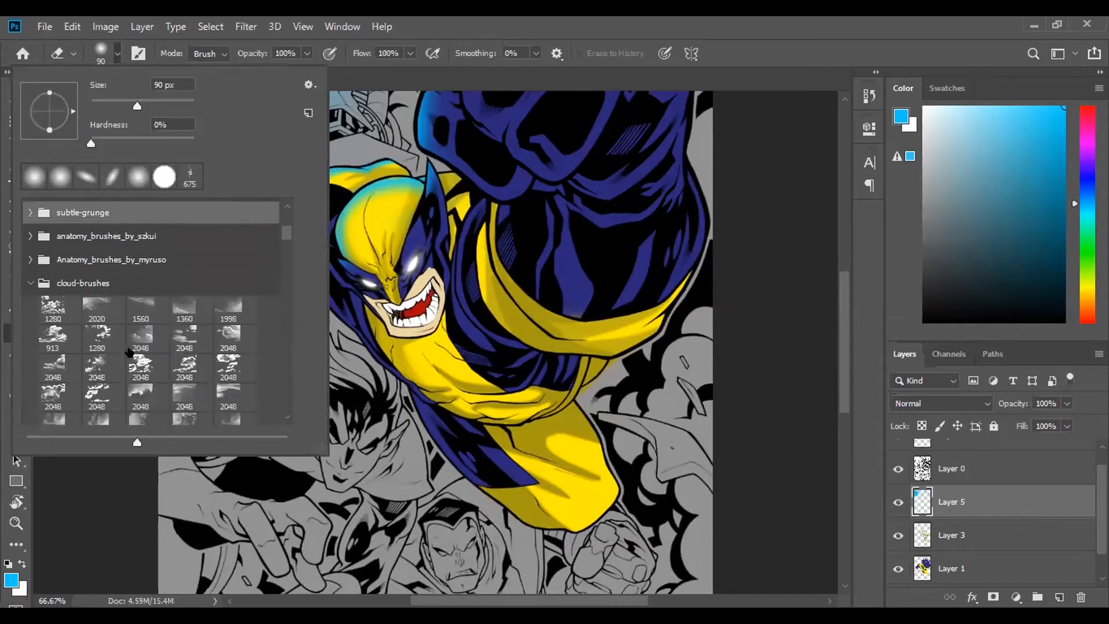
pyautogui.scroll(-1, 98, 313)
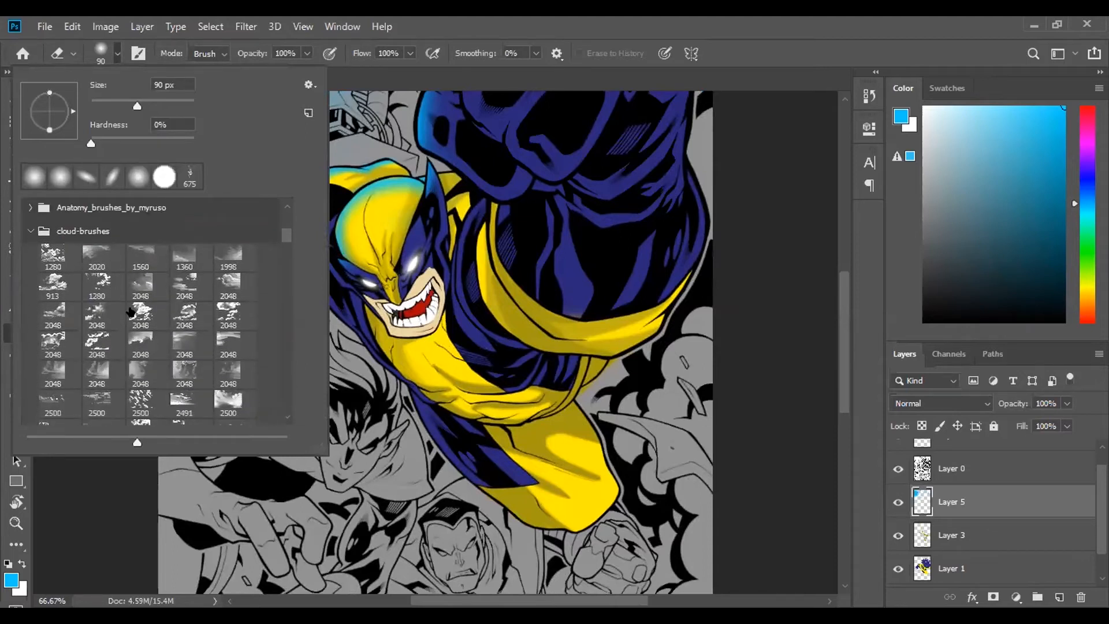
pyautogui.click(56, 254)
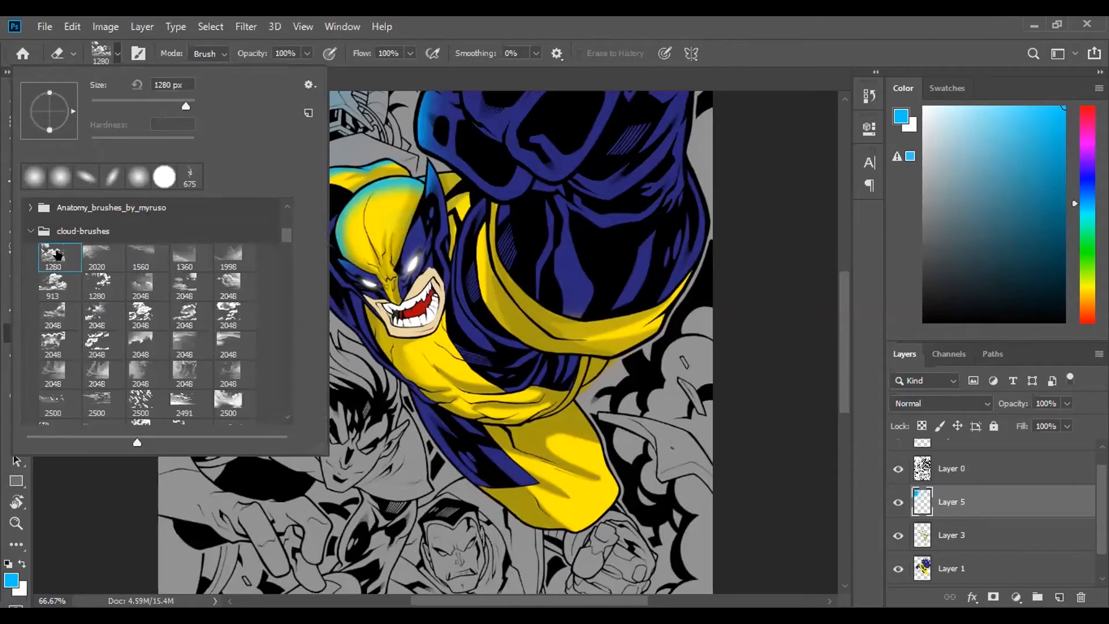
pyautogui.click(494, 81)
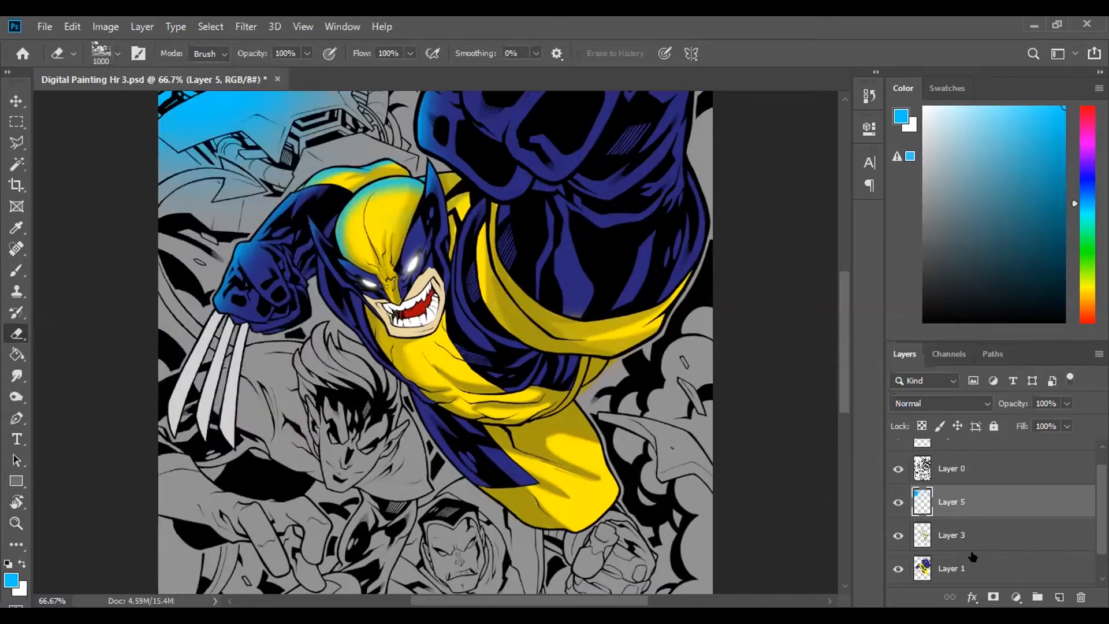
# - Create a new layer directly above the grey Layer 2 and set the foreground color to white
pyautogui.click(1016, 563)
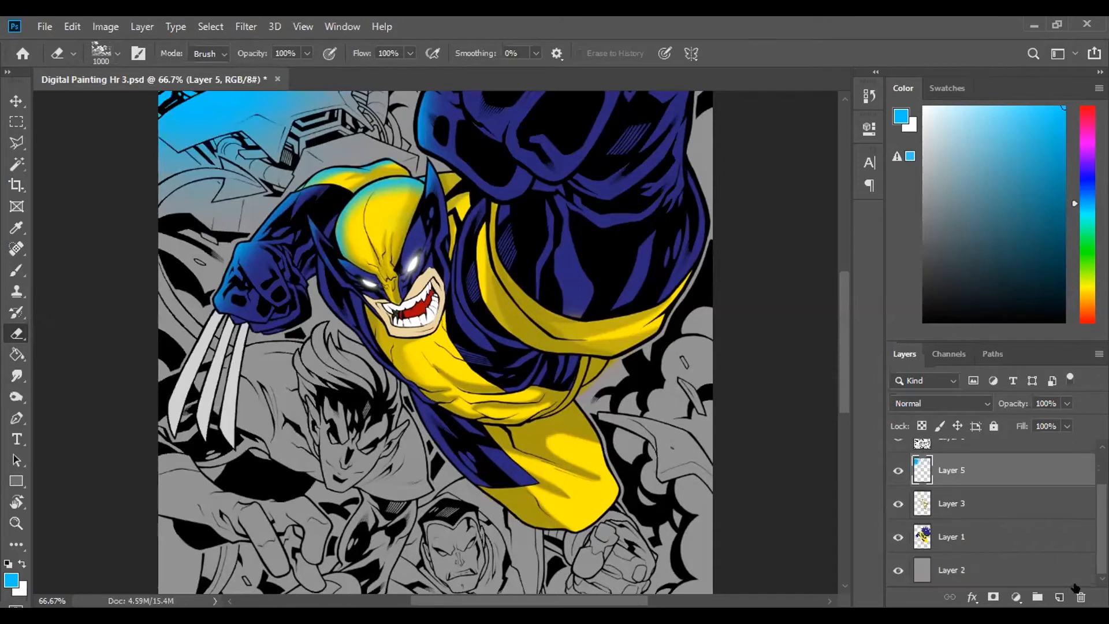
pyautogui.keyDown('ctrl'); pyautogui.click(1059, 597); pyautogui.keyUp('ctrl')
pyautogui.scroll(-5, 319, 376)
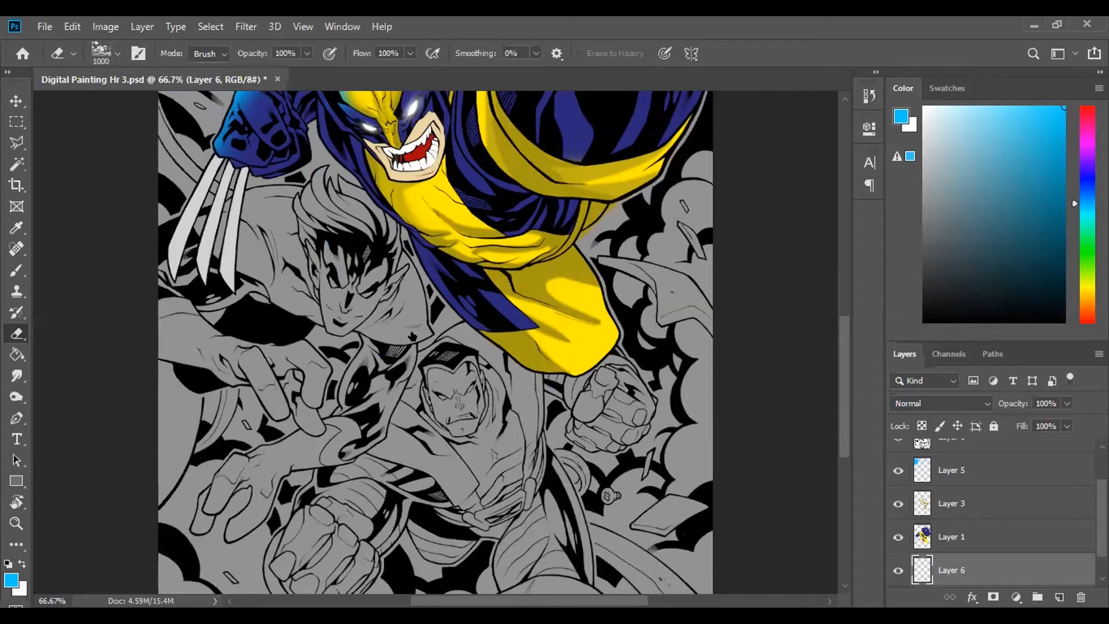
pyautogui.click(924, 107)
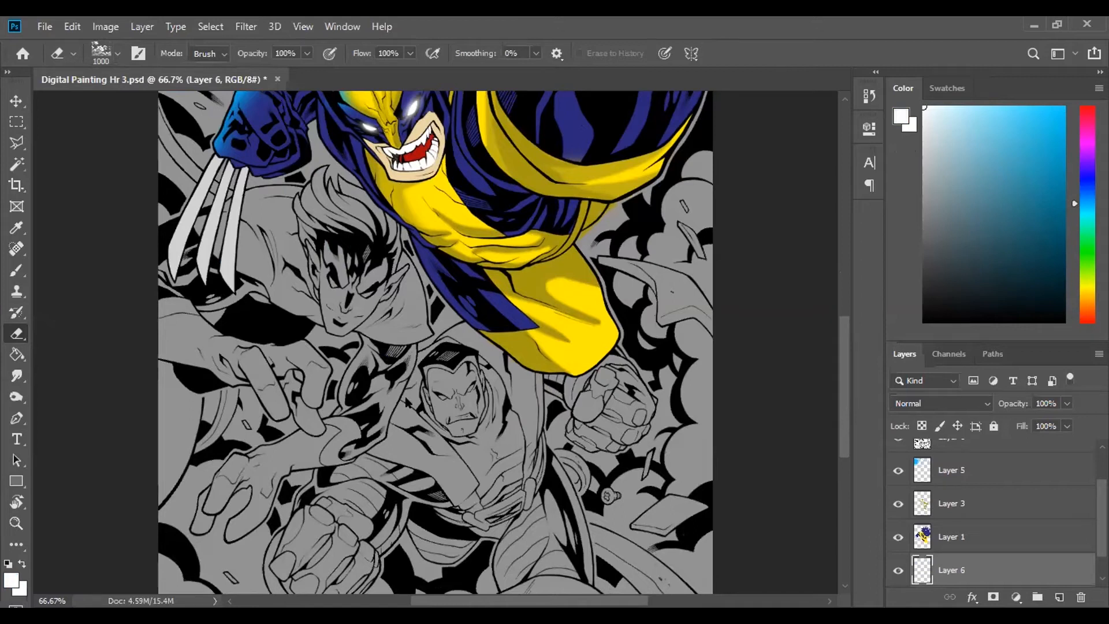
# - Stamp white clouds across the lower part of the artwork on Layer 6 with the 1000 px cloud brush
pyautogui.click(16, 271)
pyautogui.click(118, 44)
pyautogui.click(34, 176)
pyautogui.click(922, 296)
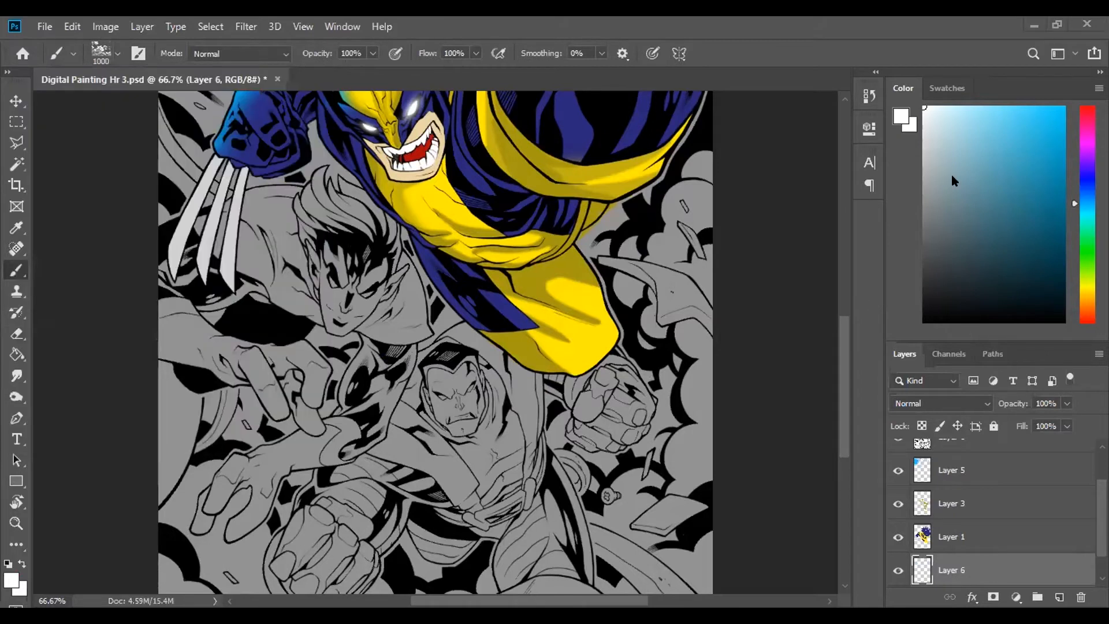
pyautogui.click(417, 426)
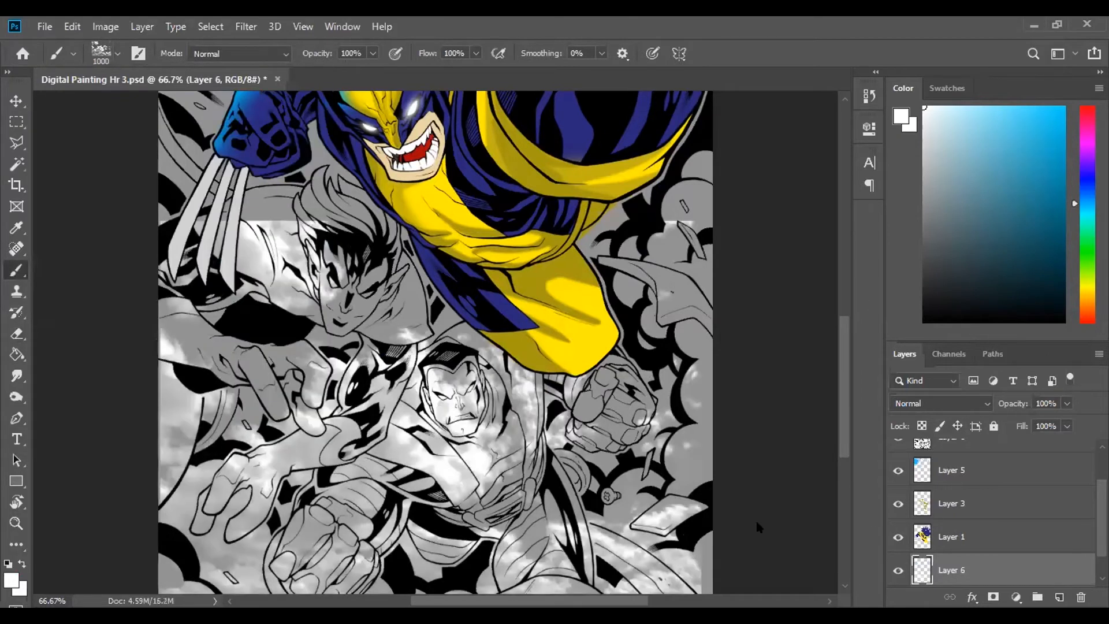
# - Hide the line art on Layer 0
pyautogui.scroll(2, 980, 543)
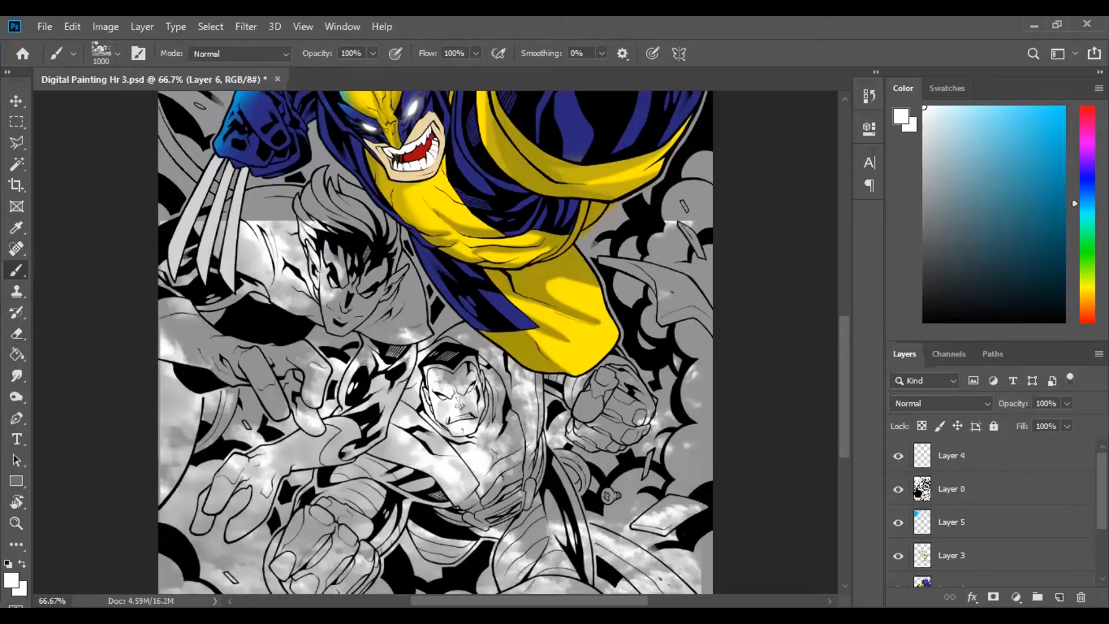
pyautogui.click(898, 489)
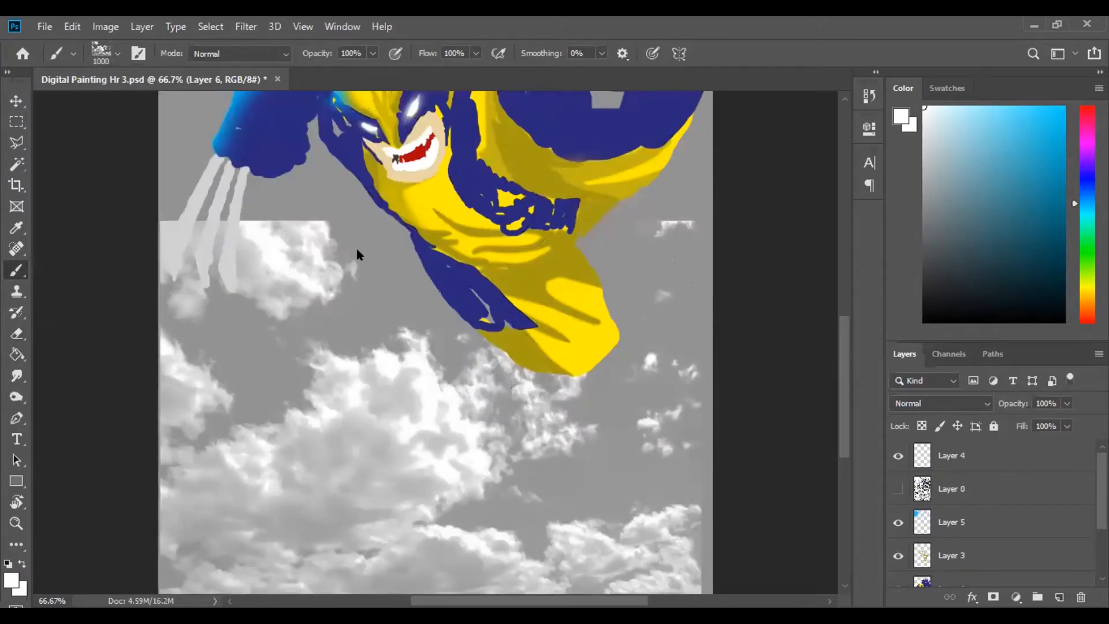
# - Fade out the upper part of the clouds on Layer 6 with a soft 1000 px eraser
pyautogui.press('e')
pyautogui.click(112, 53)
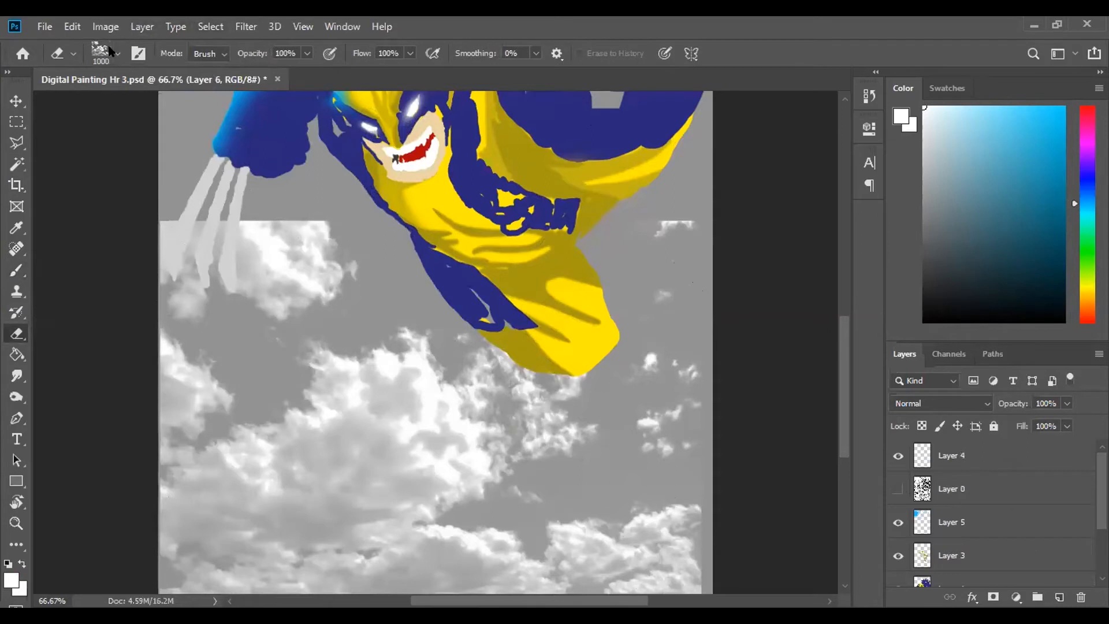
pyautogui.click(60, 176)
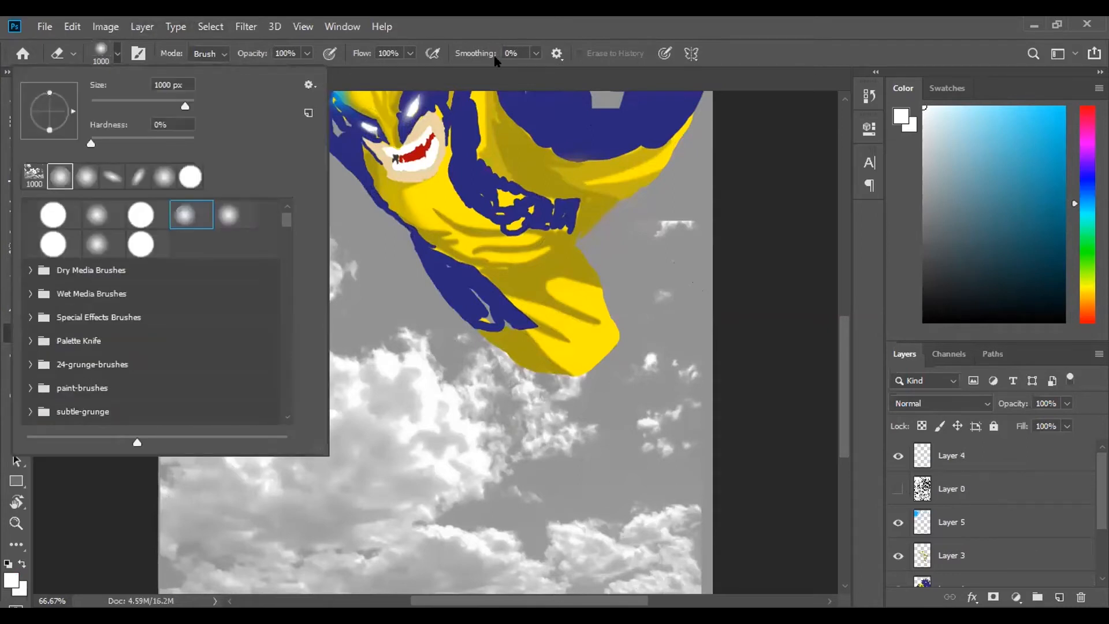
pyautogui.moveTo(173, 271); pyautogui.dragTo(755, 274)
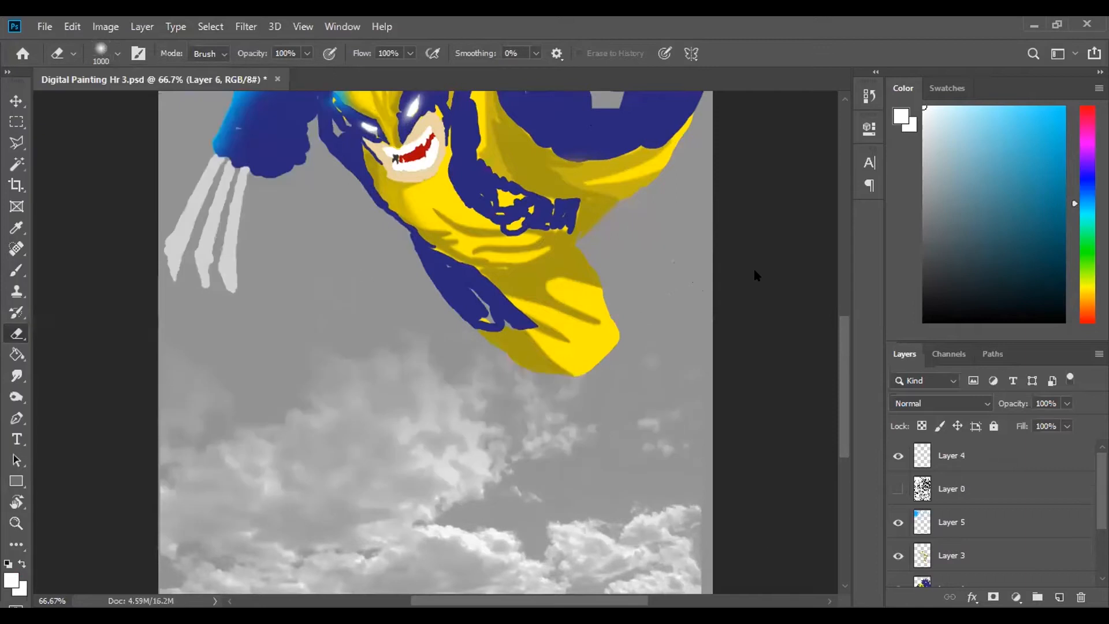
# - Delete the cloud layer, Layer 6
pyautogui.moveTo(847, 350); pyautogui.dragTo(784, 450)
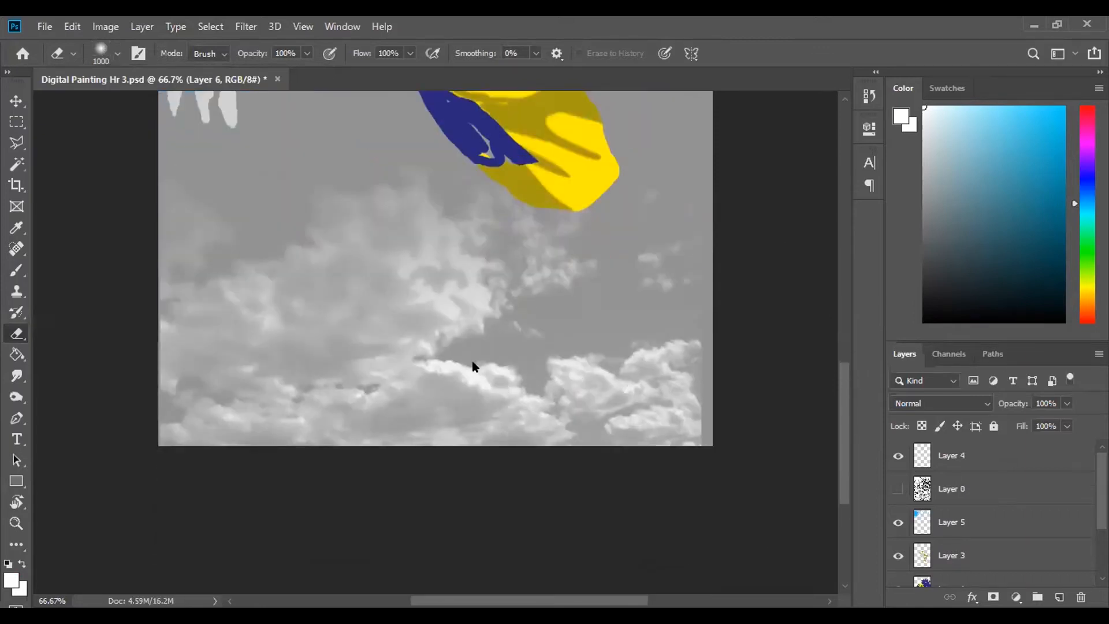
pyautogui.click(17, 101)
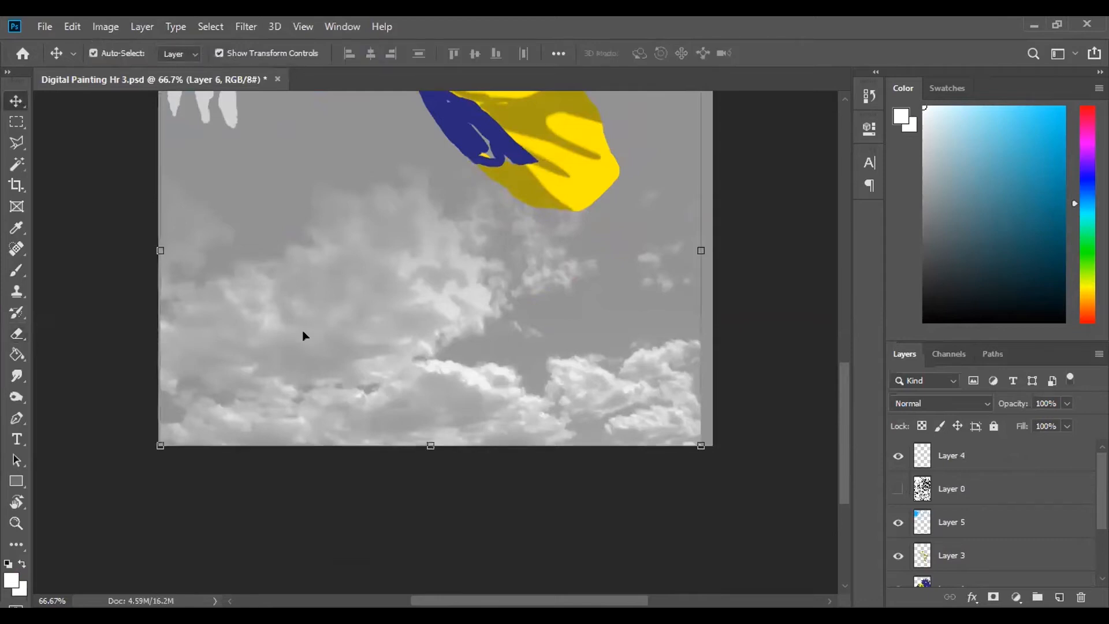
pyautogui.press('Delete')
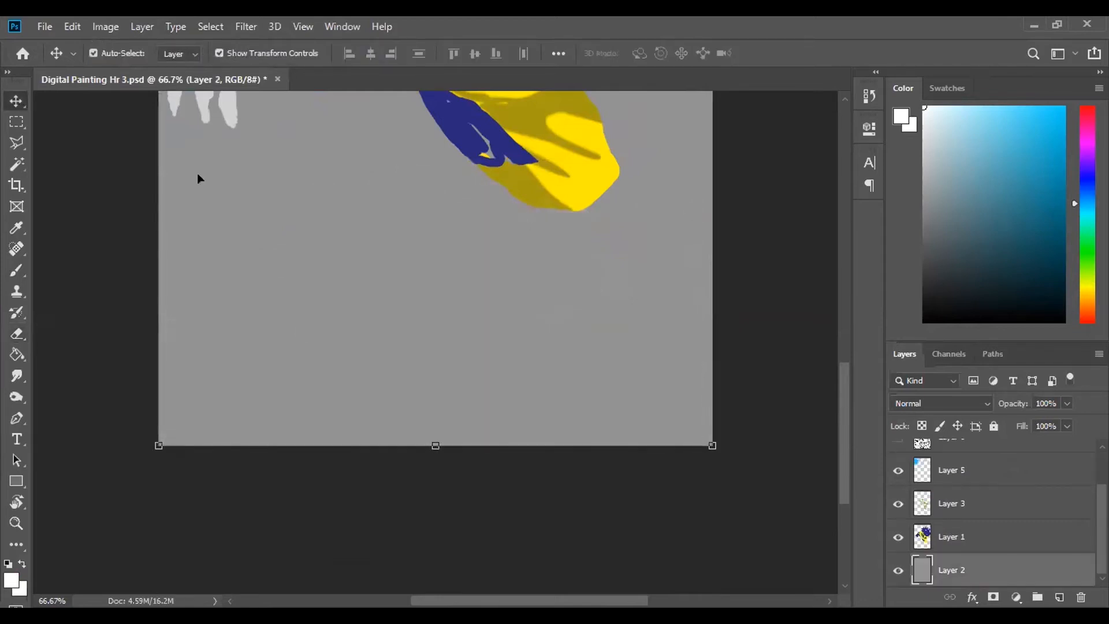
# - Collapse the cloud-brushes and Clouds-by-Mila groups in the Brush tool's presets
pyautogui.scroll(3, 84, 168)
pyautogui.click(16, 270)
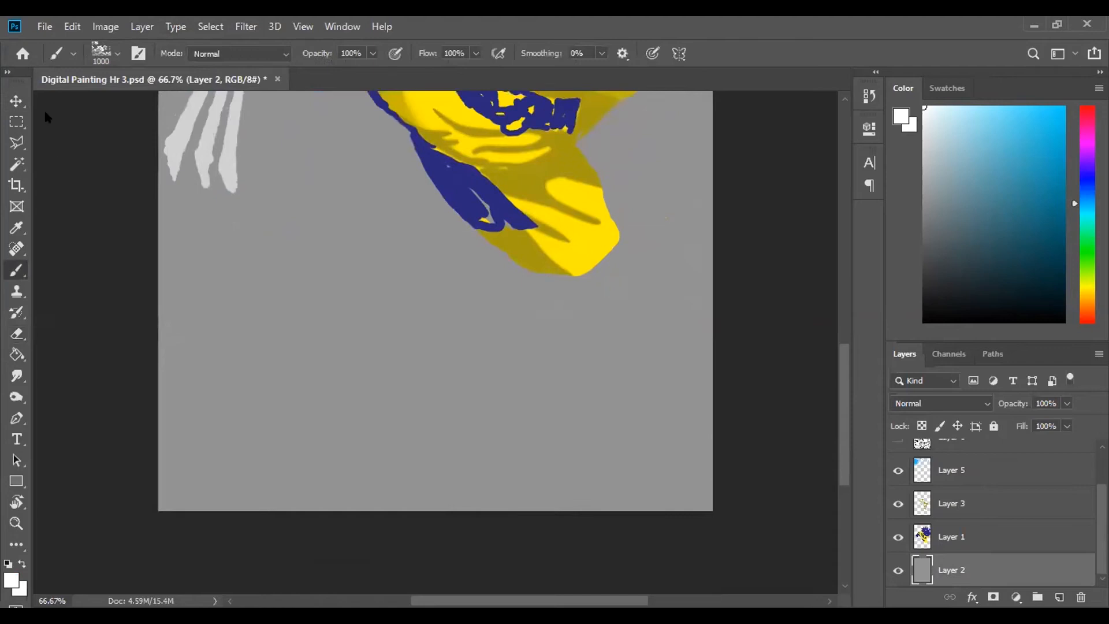
pyautogui.click(118, 53)
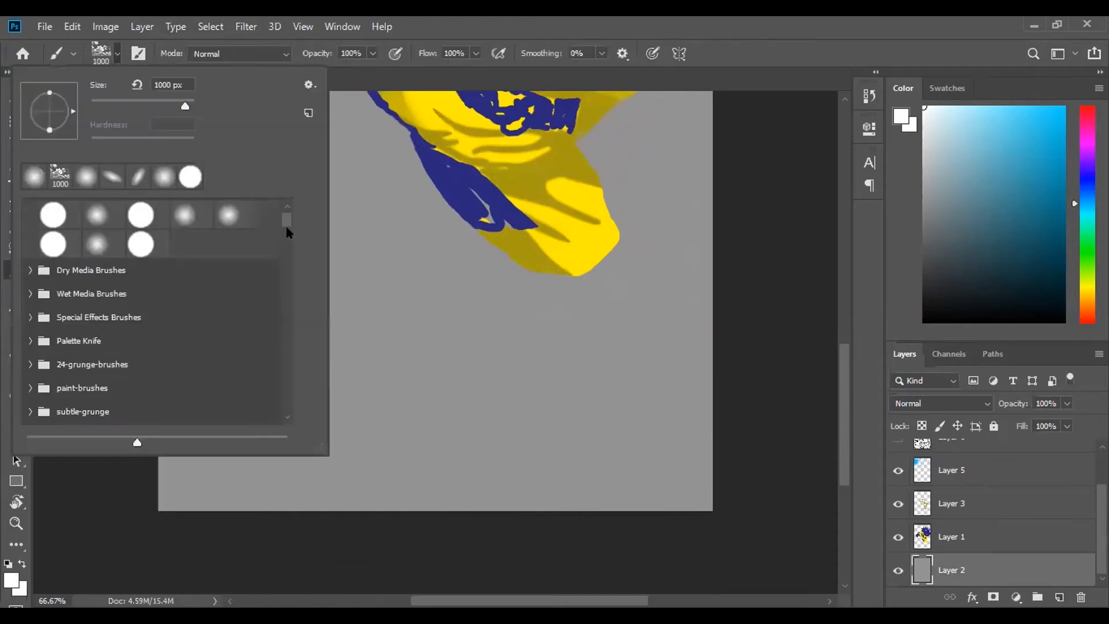
pyautogui.scroll(-3, 78, 401)
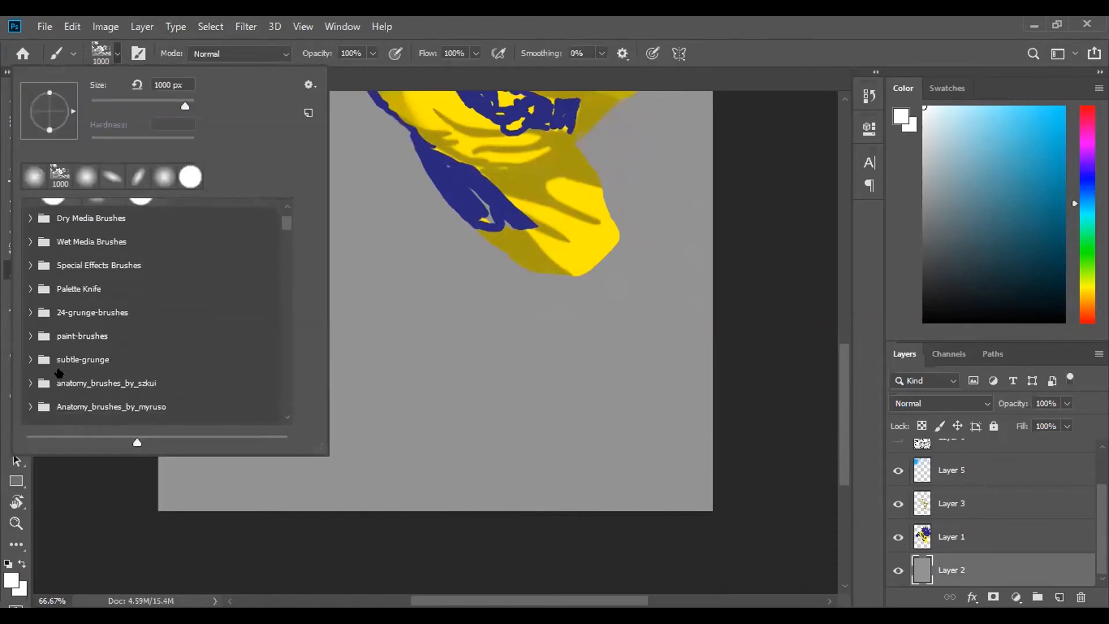
pyautogui.scroll(-2, 58, 372)
pyautogui.scroll(-7, 59, 373)
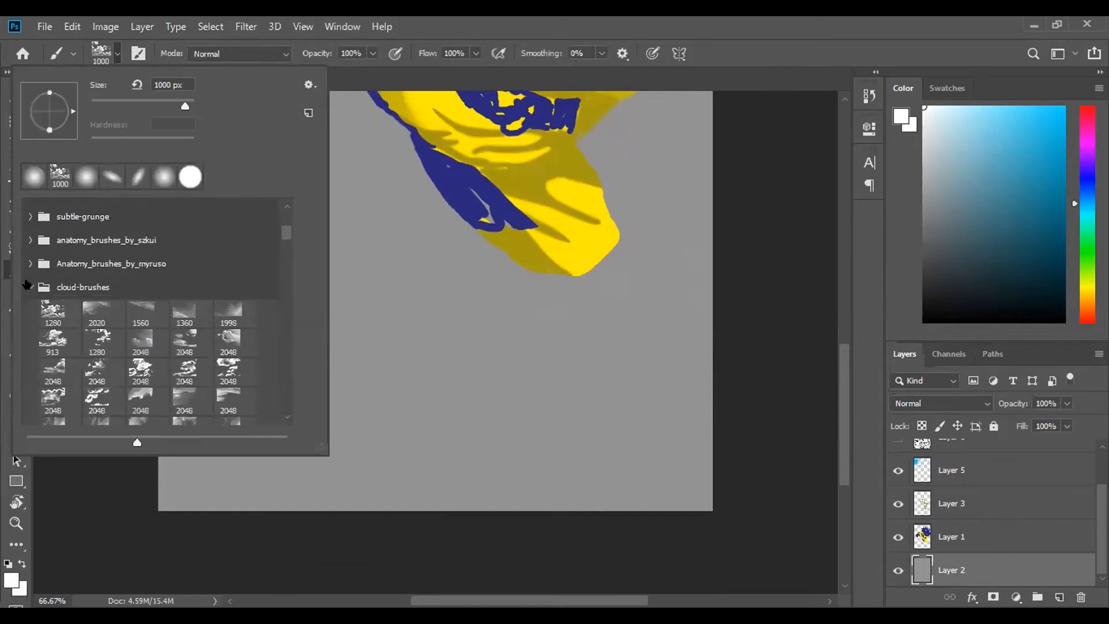
pyautogui.click(30, 261)
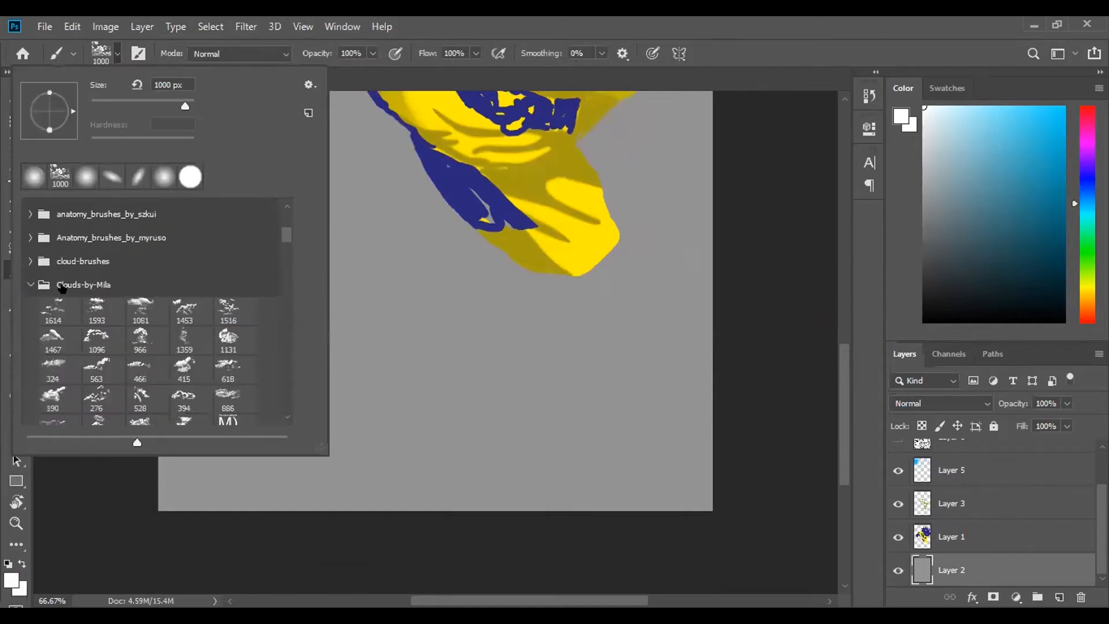
pyautogui.click(30, 285)
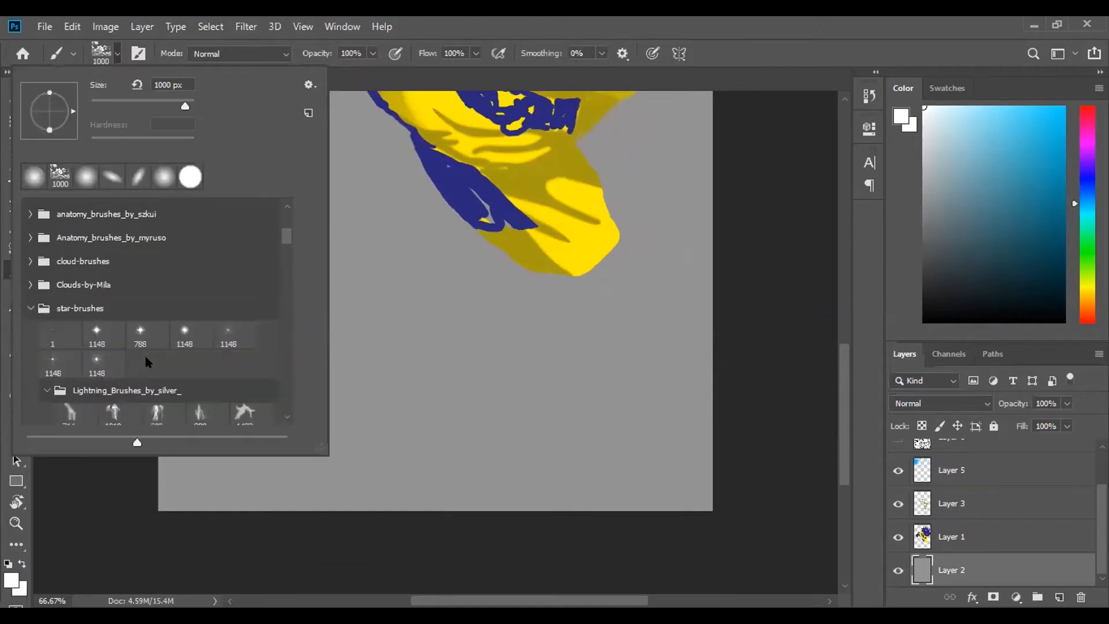
# - Stamp white lightning near both side edges of the lower canvas on Layer 2 with the 689 px brush from Lightning_Brushes_by_silver_
pyautogui.scroll(-4, 146, 372)
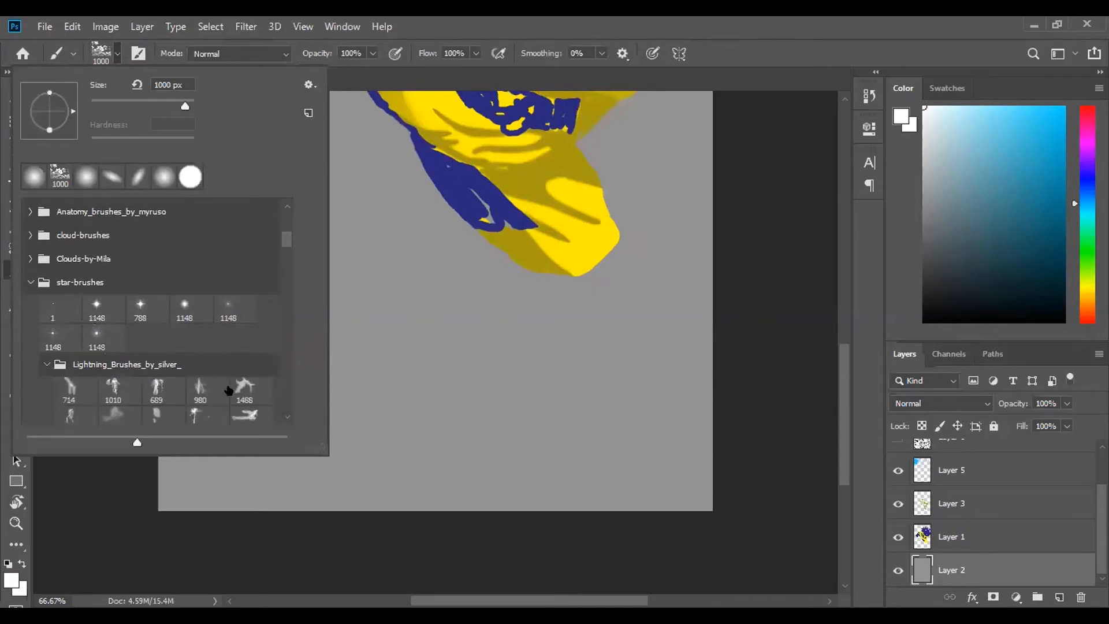
pyautogui.click(156, 348)
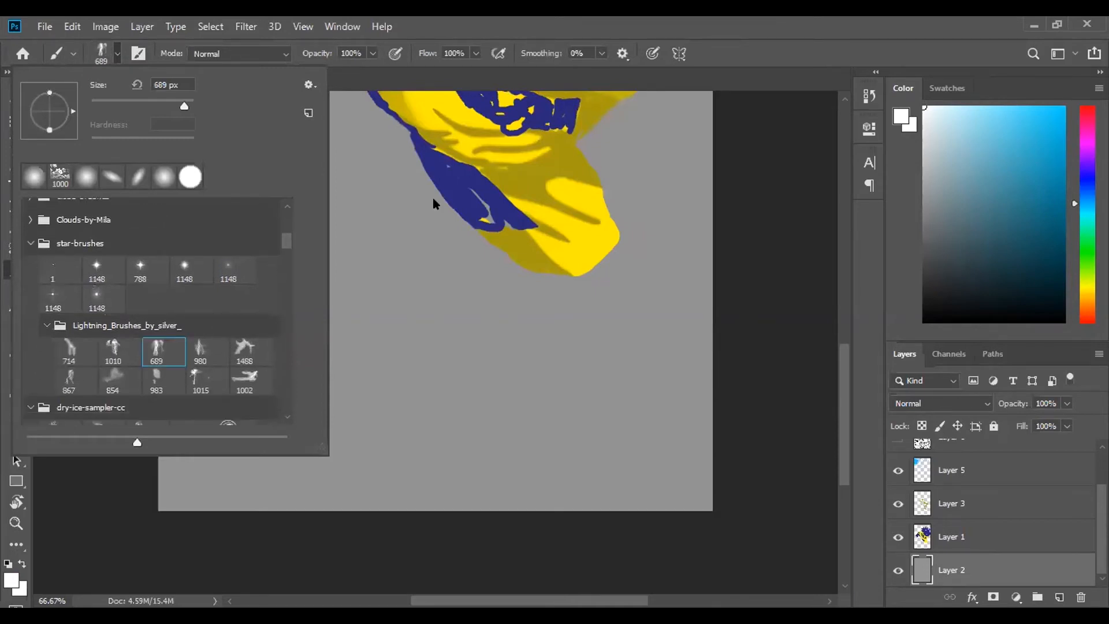
pyautogui.press('Return')
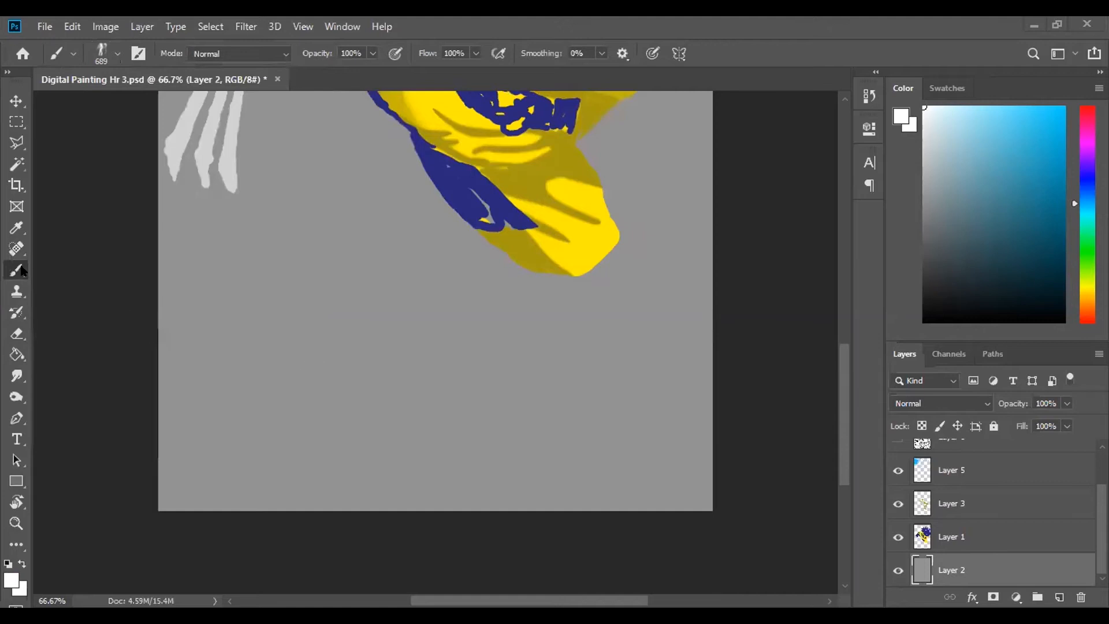
pyautogui.click(628, 351)
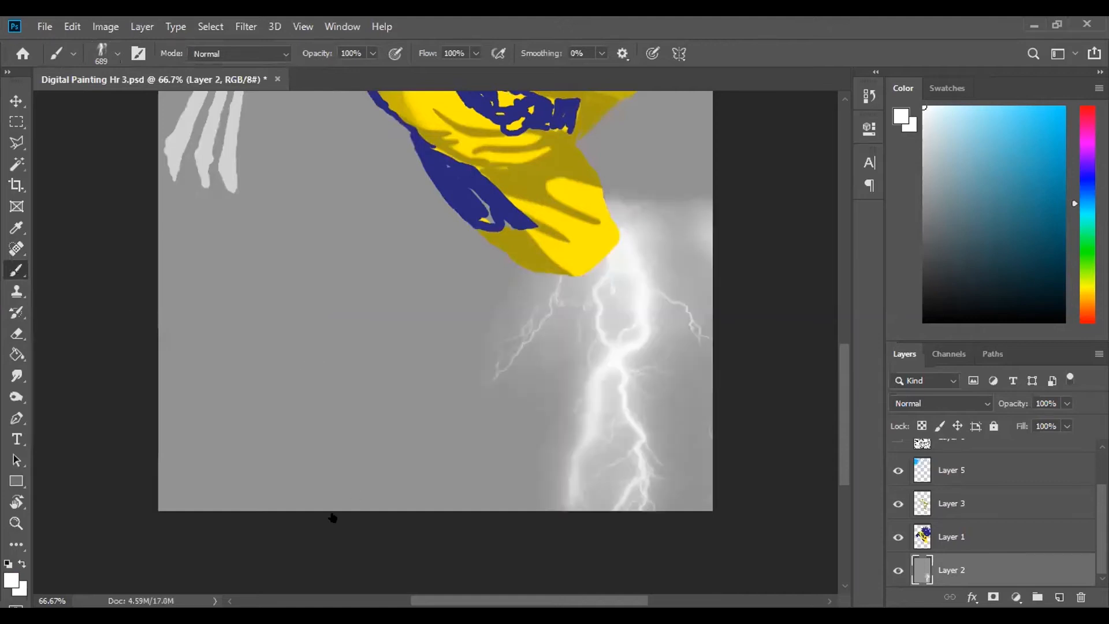
pyautogui.click(180, 362)
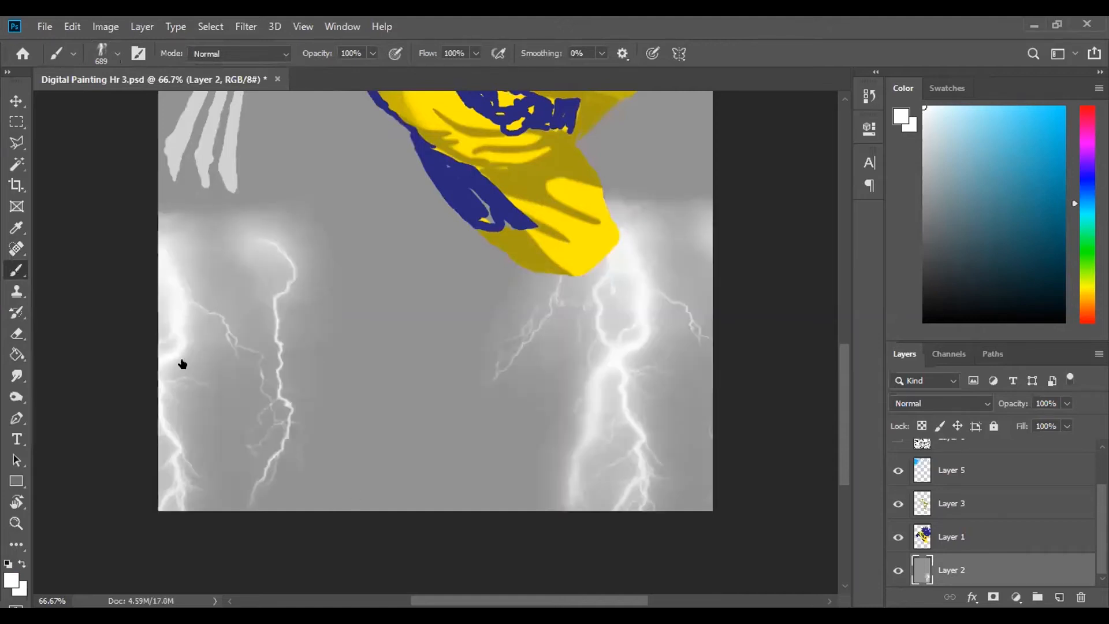
# - Stamp more white lightning below the character on Layer 2, and undo all the lightning stamps there
pyautogui.click(482, 387)
pyautogui.click(563, 286)
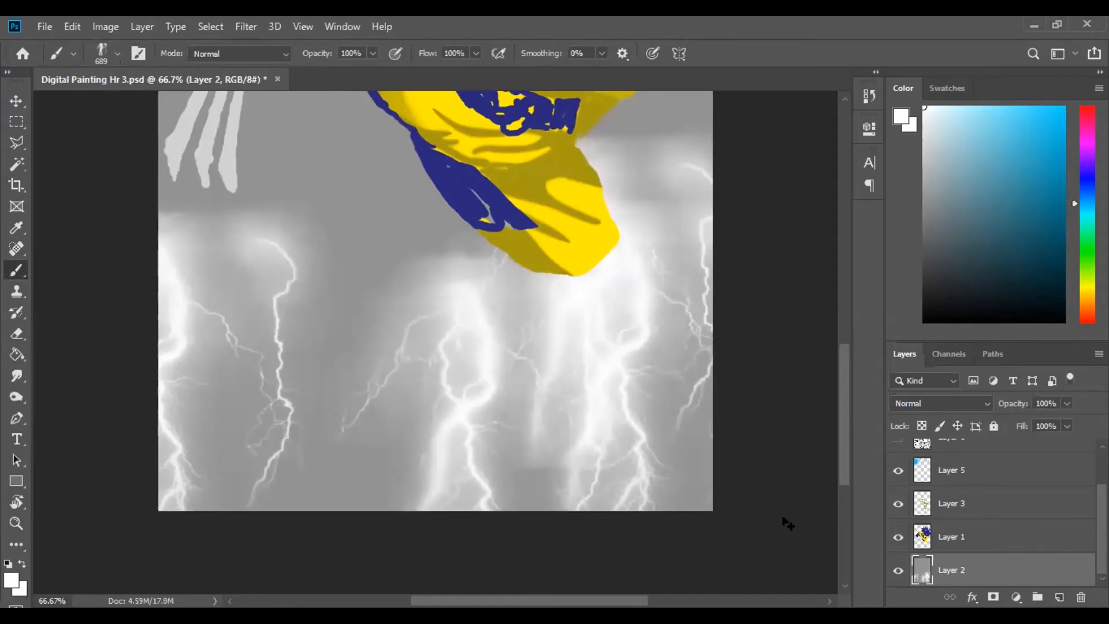
pyautogui.hotkey('ctrl', 'z')
pyautogui.hotkey('ctrl', 'z')
pyautogui.hotkey('ctrl', 'z')
pyautogui.hotkey('ctrl', 'z')
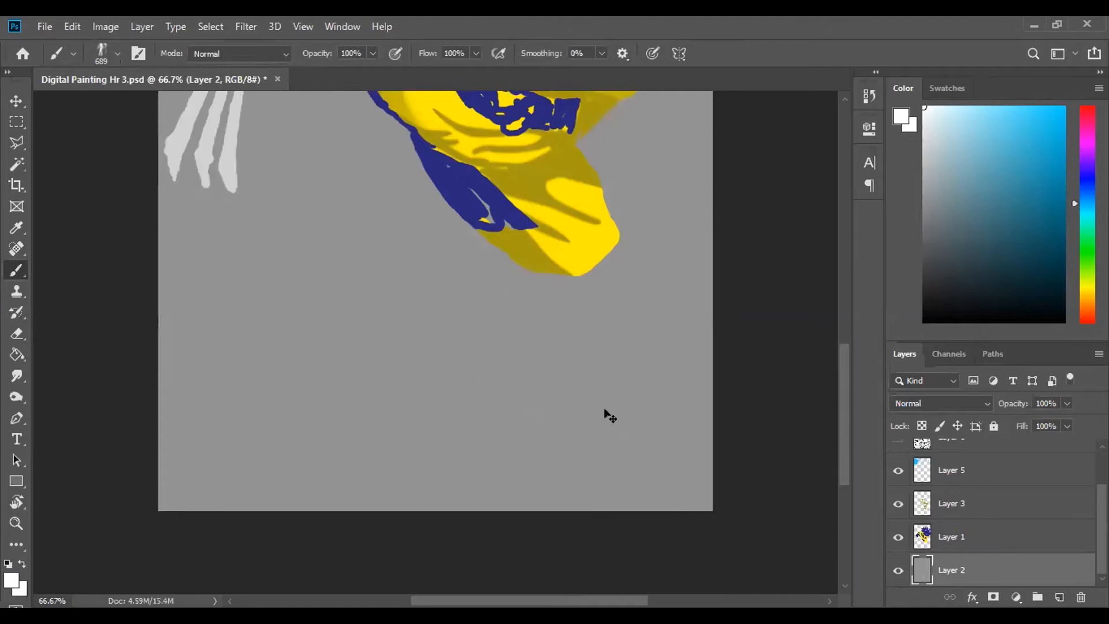
# - Sample the bright blue of the upper-left glow and stamp lightning over it on Layer 2 with the lightning brush at 800 px
pyautogui.scroll(-3, 609, 416)
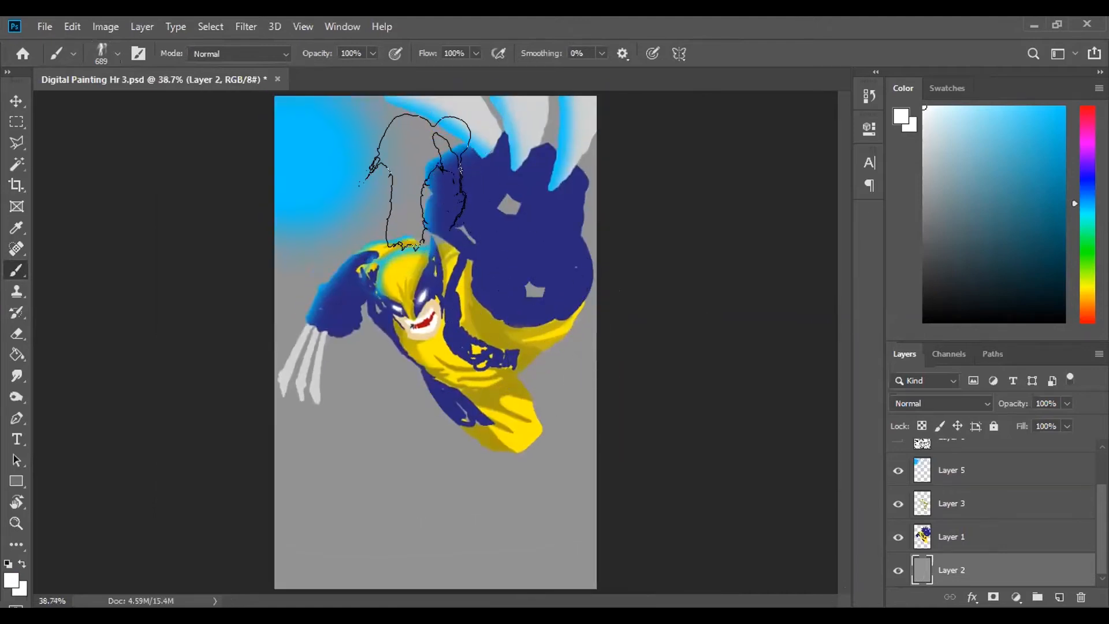
pyautogui.press('i')
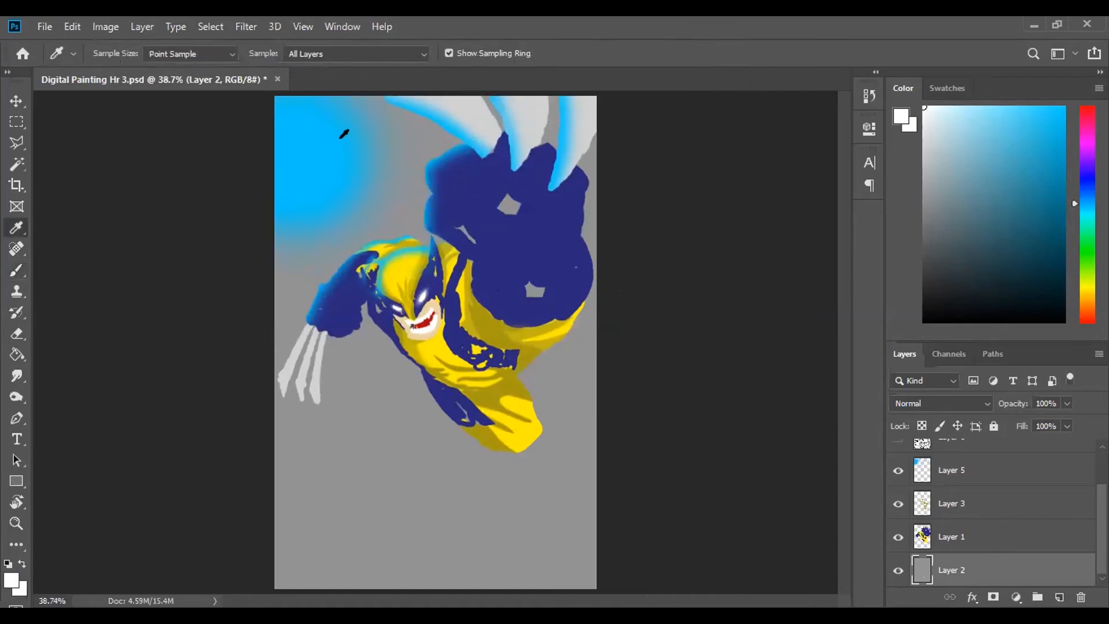
pyautogui.click(306, 146)
pyautogui.press('b')
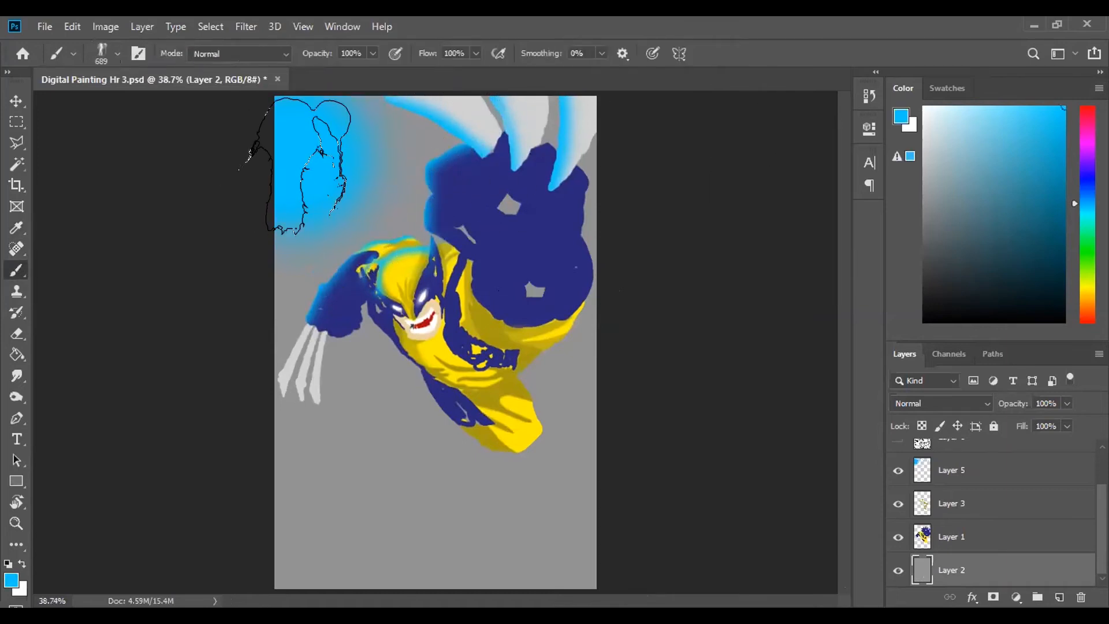
pyautogui.press(']')
pyautogui.press(']')
pyautogui.click(332, 166)
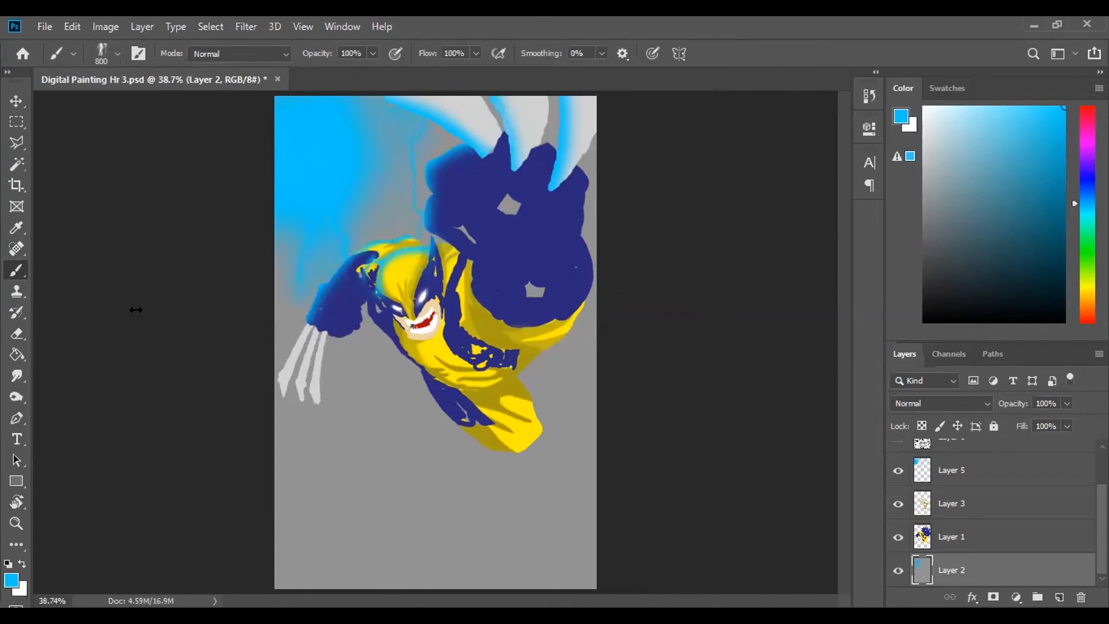
# - Try erasing on Layer 2 with the soft 1000 px eraser, and undo both the erasing and the blue lightning stamp
pyautogui.click(17, 333)
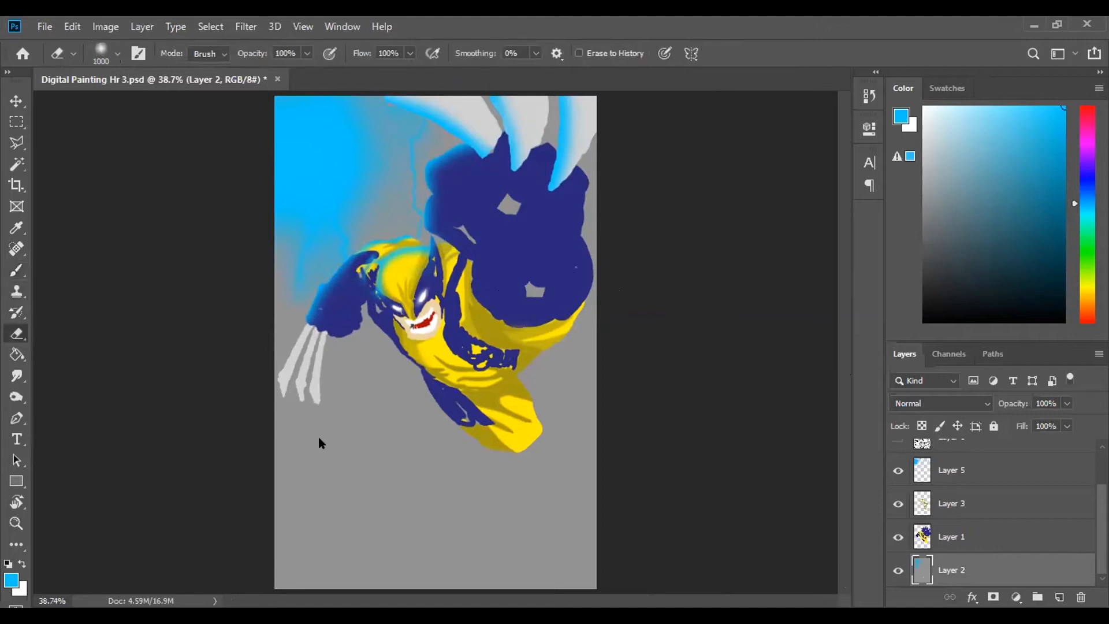
pyautogui.moveTo(320, 443); pyautogui.dragTo(352, 437)
pyautogui.hotkey('ctrl', 'z')
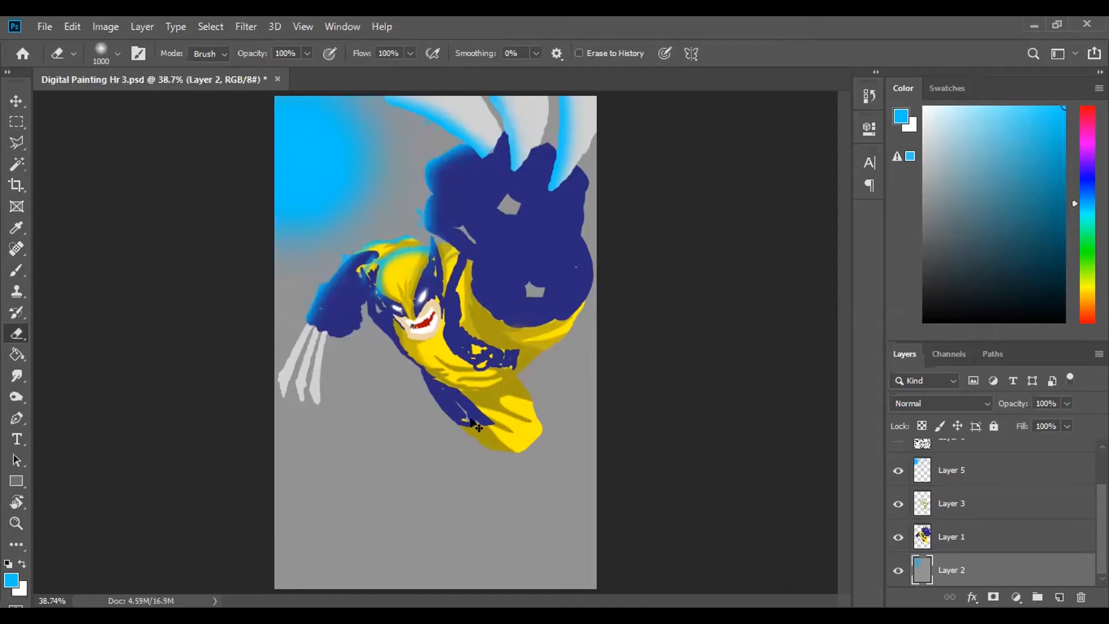
# - Stamp blue 800 px lightning around the upper-left glow on a new layer above Layer 2, and reduce the soft eraser to 700 px
pyautogui.click(1059, 597)
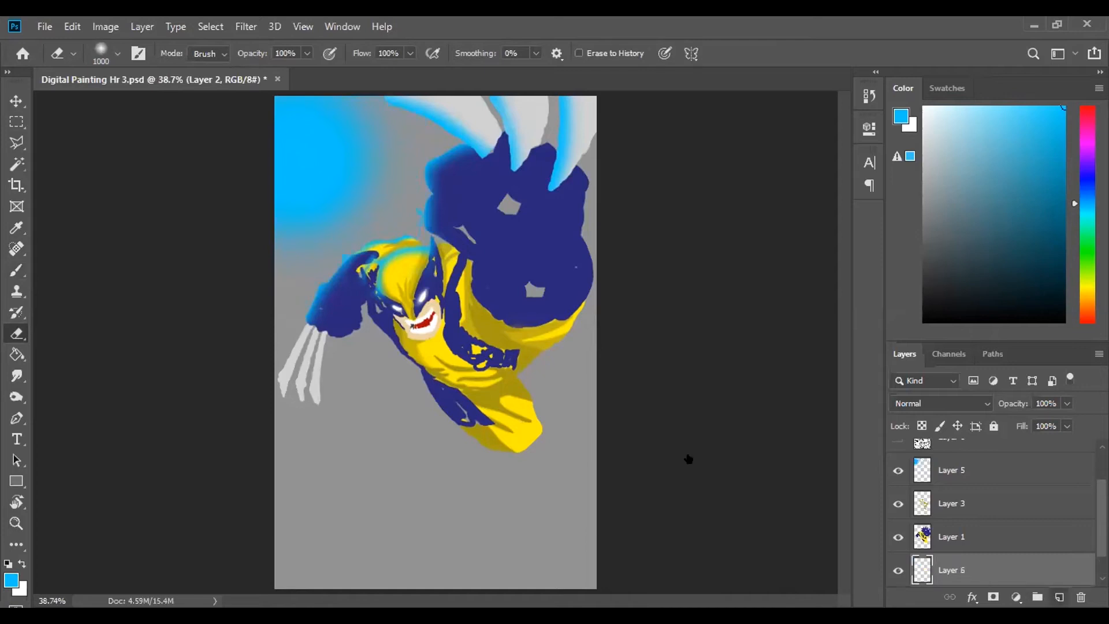
pyautogui.press('b')
pyautogui.hotkey('ctrl', 'z')
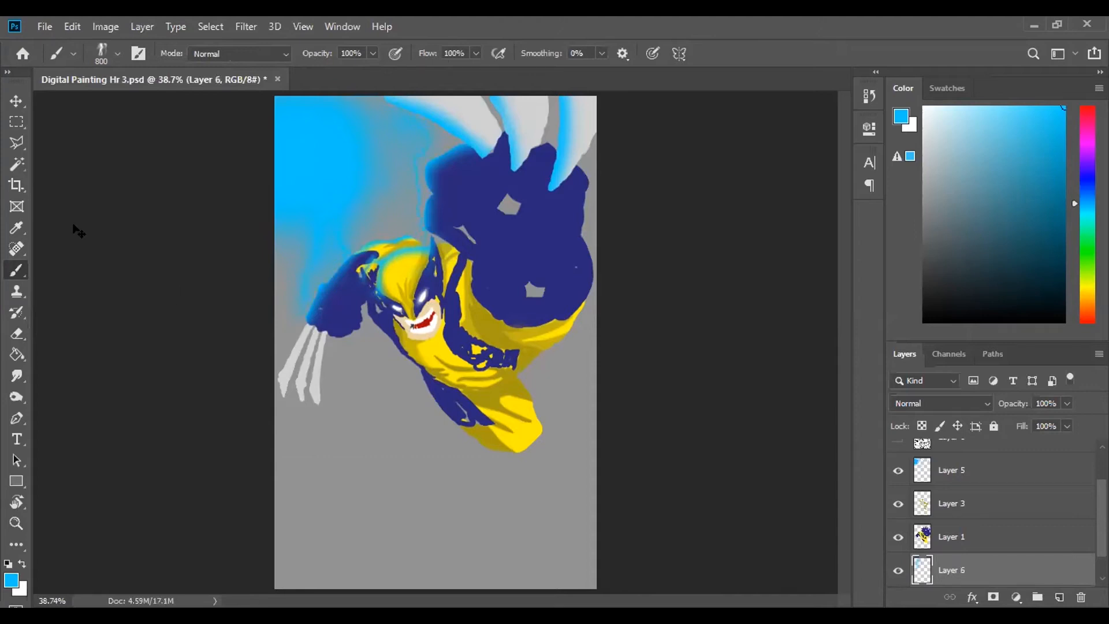
pyautogui.click(18, 330)
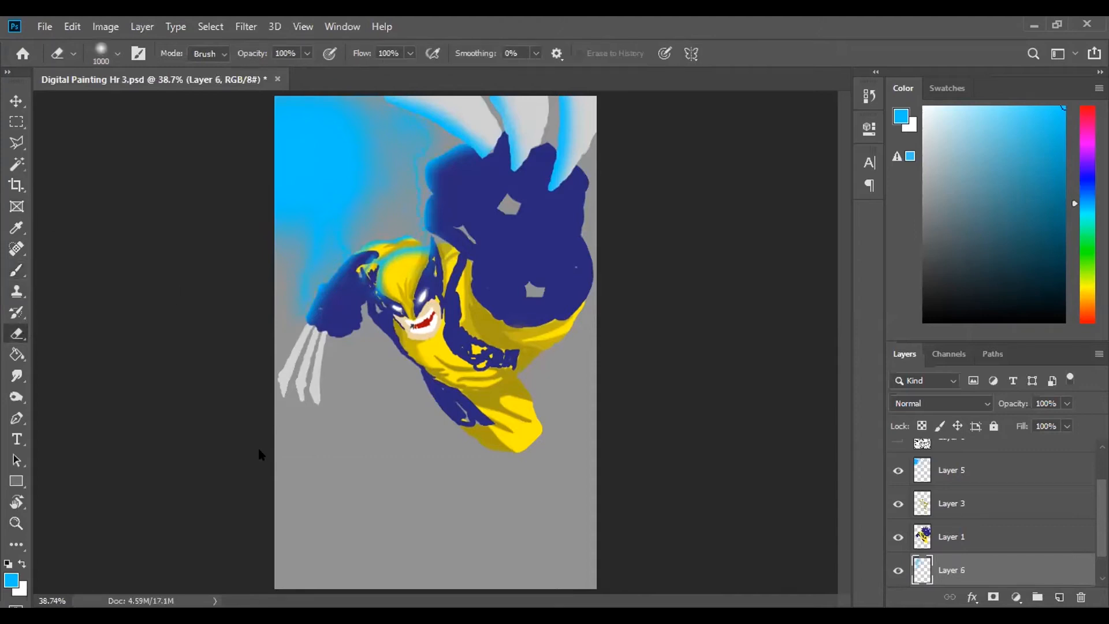
pyautogui.press('[')
pyautogui.press('[')
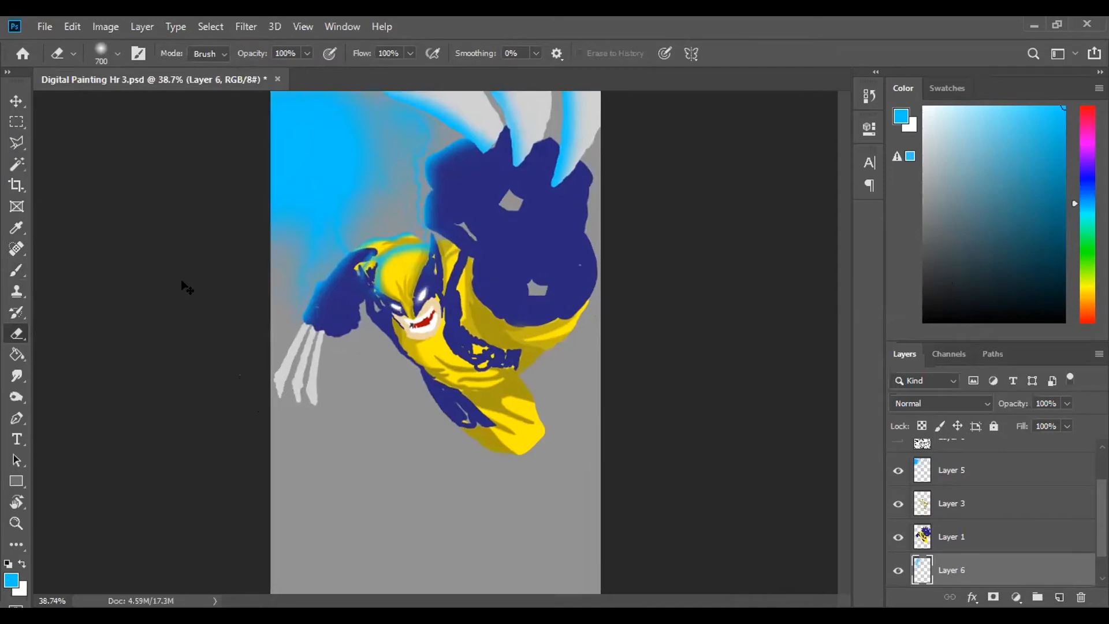
# - Show the line art on Layer 0 over the coloured character
pyautogui.hotkey('ctrl', '+')
pyautogui.hscroll(-1, 187, 287)
pyautogui.hscroll(3, 186, 287)
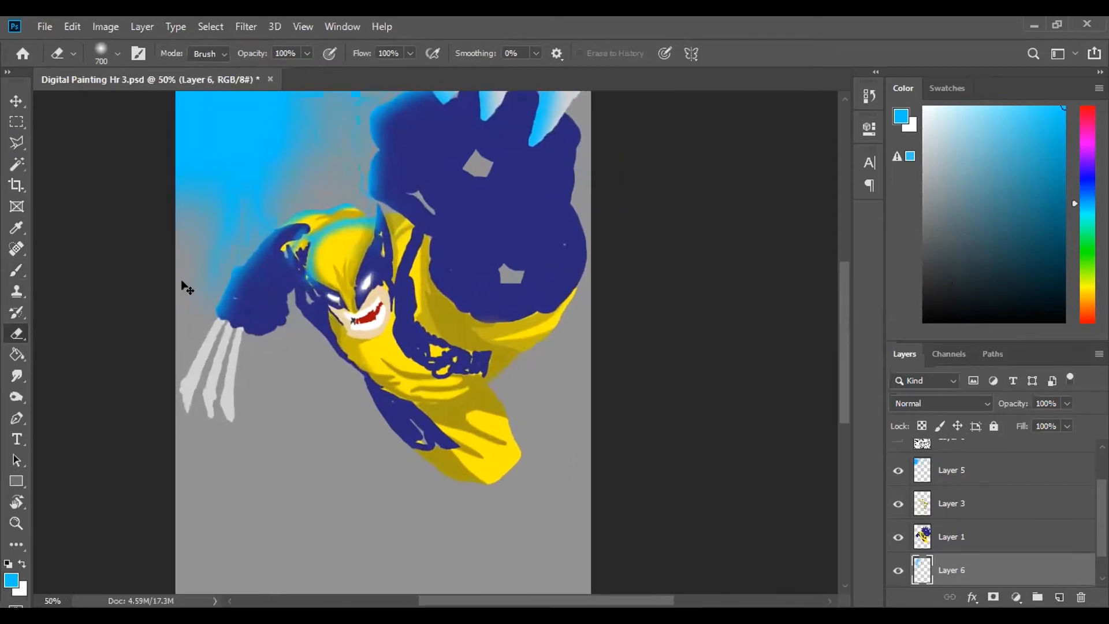
pyautogui.scroll(1, 186, 287)
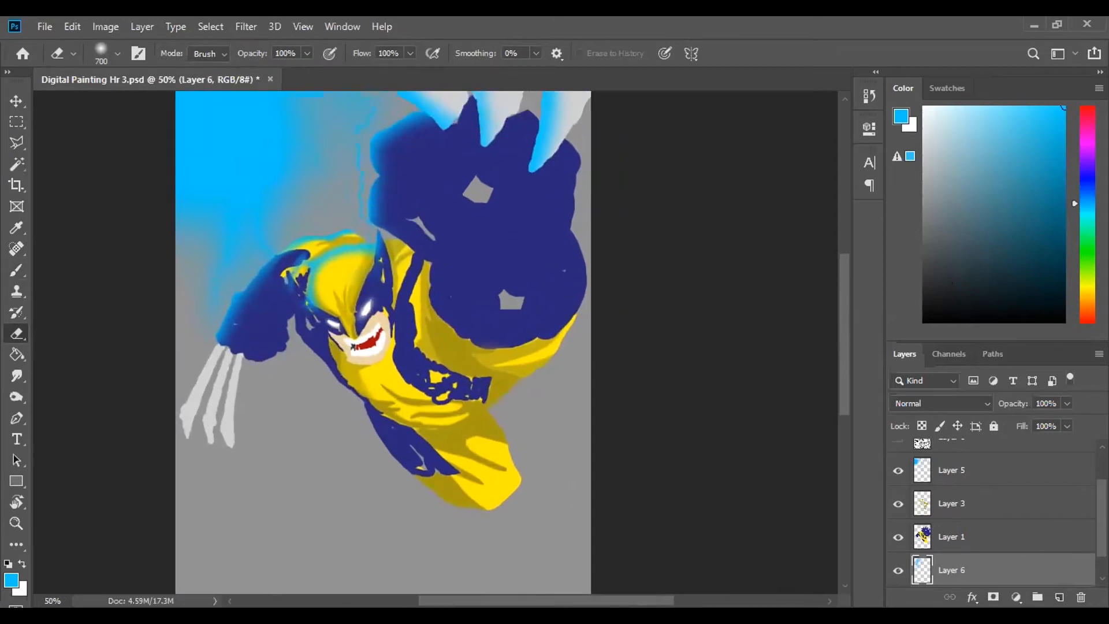
pyautogui.scroll(2, 903, 477)
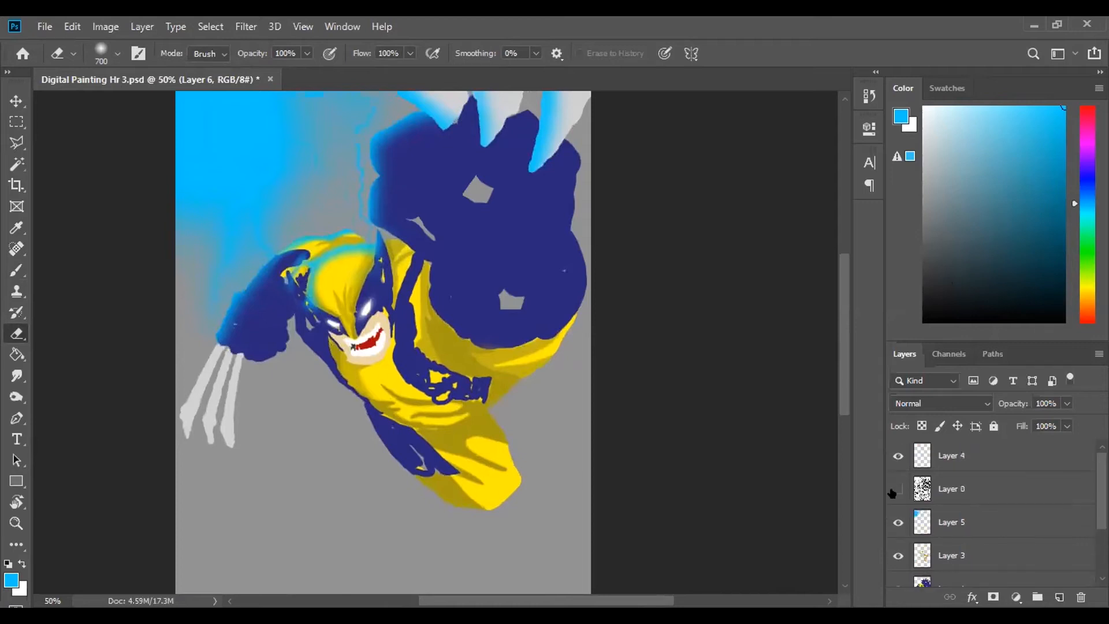
pyautogui.click(897, 490)
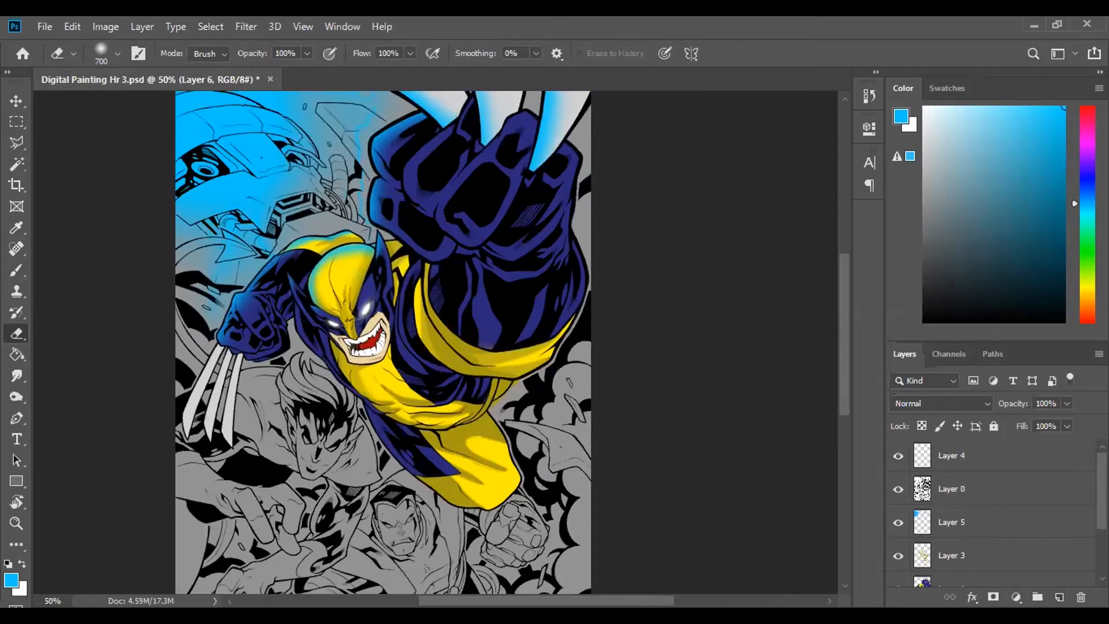
# - Select the character's yellow and dark blue costume areas on Layer 1 with the Magic Wand at tolerance 10
pyautogui.hotkey('ctrl', '+')
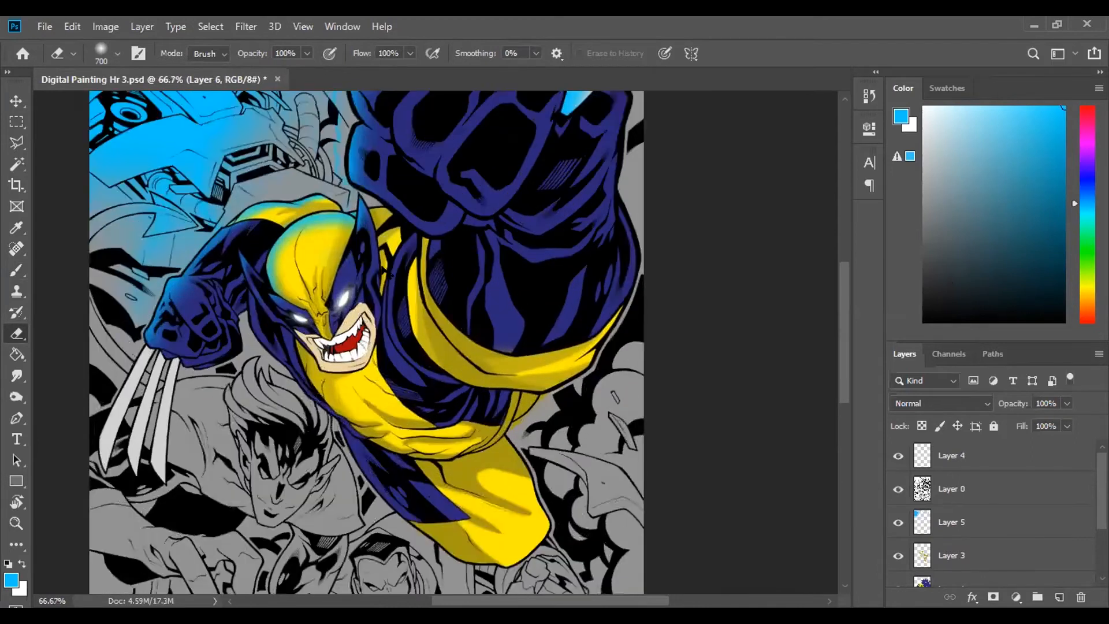
pyautogui.scroll(-3, 386, 270)
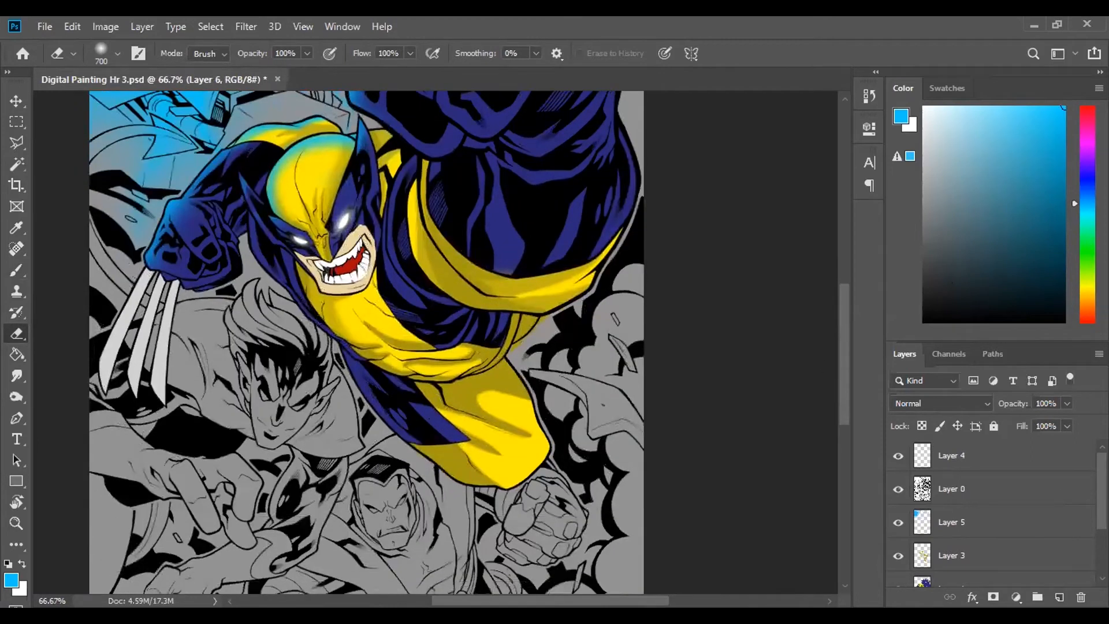
pyautogui.scroll(-3, 993, 514)
pyautogui.click(1012, 514)
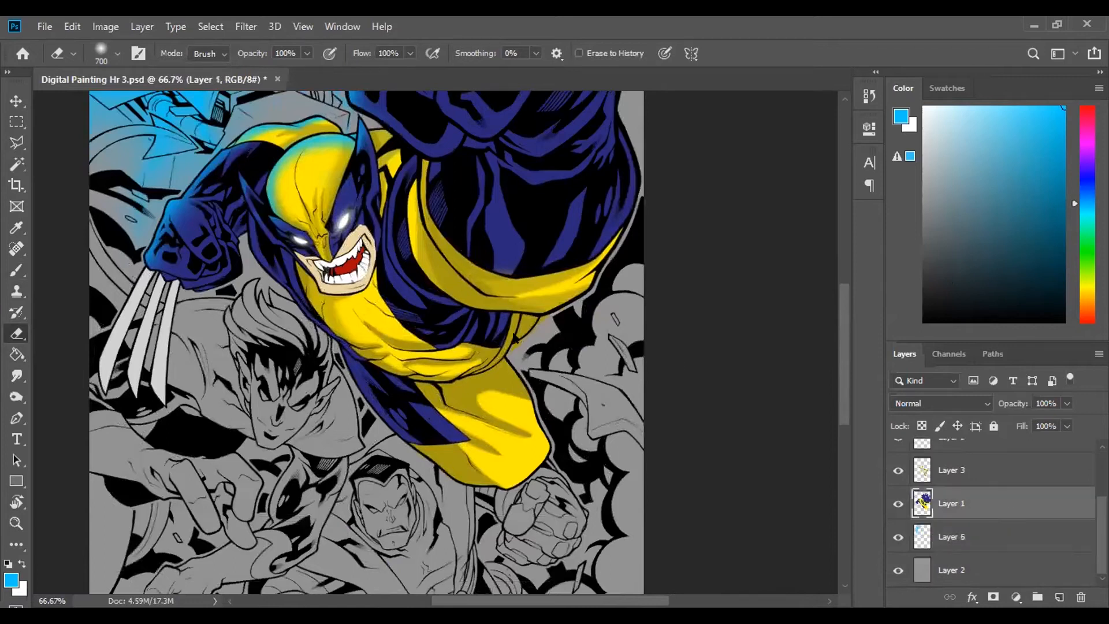
pyautogui.press('w')
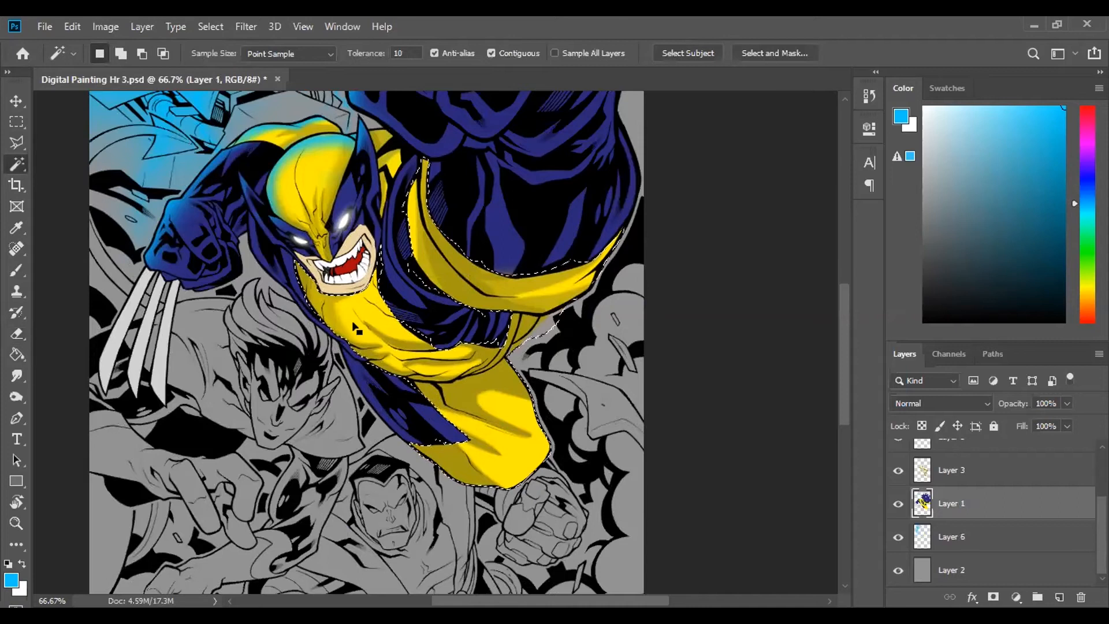
pyautogui.keyDown('shift'); pyautogui.click(304, 188); pyautogui.keyUp('shift')
pyautogui.keyDown('shift'); pyautogui.click(279, 137); pyautogui.keyUp('shift')
pyautogui.keyDown('shift'); pyautogui.click(263, 208); pyautogui.keyUp('shift')
pyautogui.keyDown('shift'); pyautogui.click(500, 225); pyautogui.keyUp('shift')
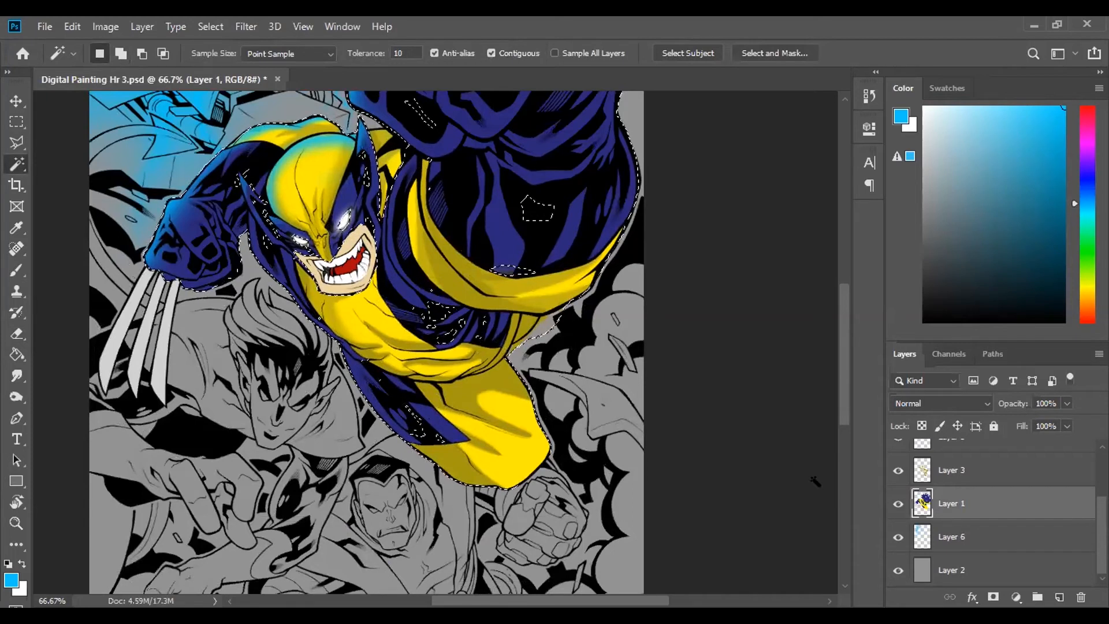
# - Add a new empty layer between Layer 5 and the line art on Layer 0, keeping the costume selection
pyautogui.scroll(2, 1022, 508)
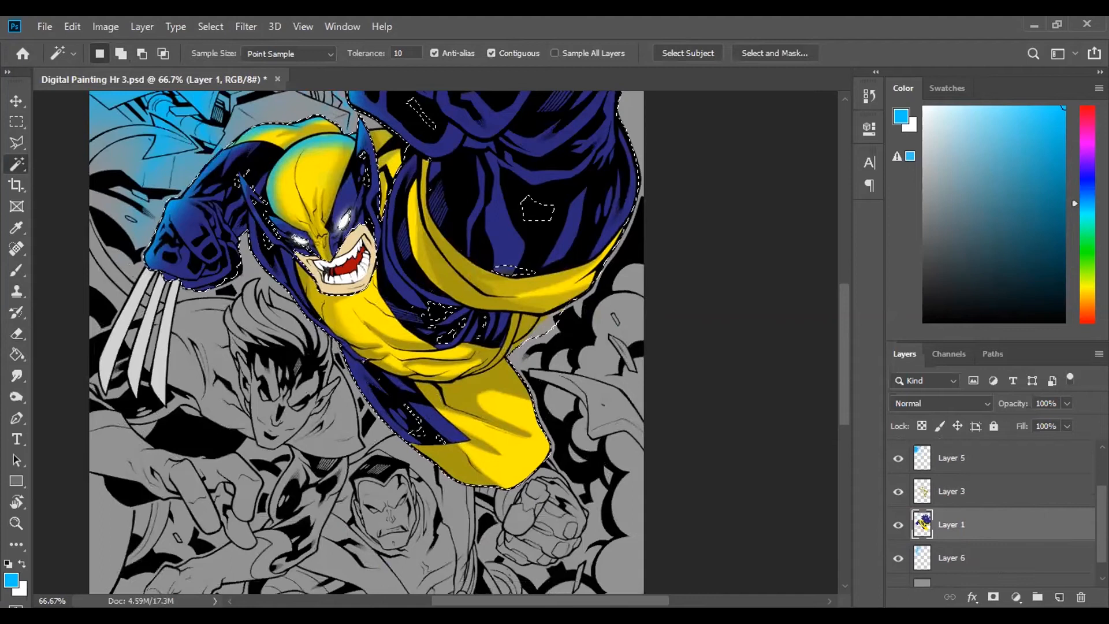
pyautogui.click(1022, 490)
pyautogui.click(1058, 597)
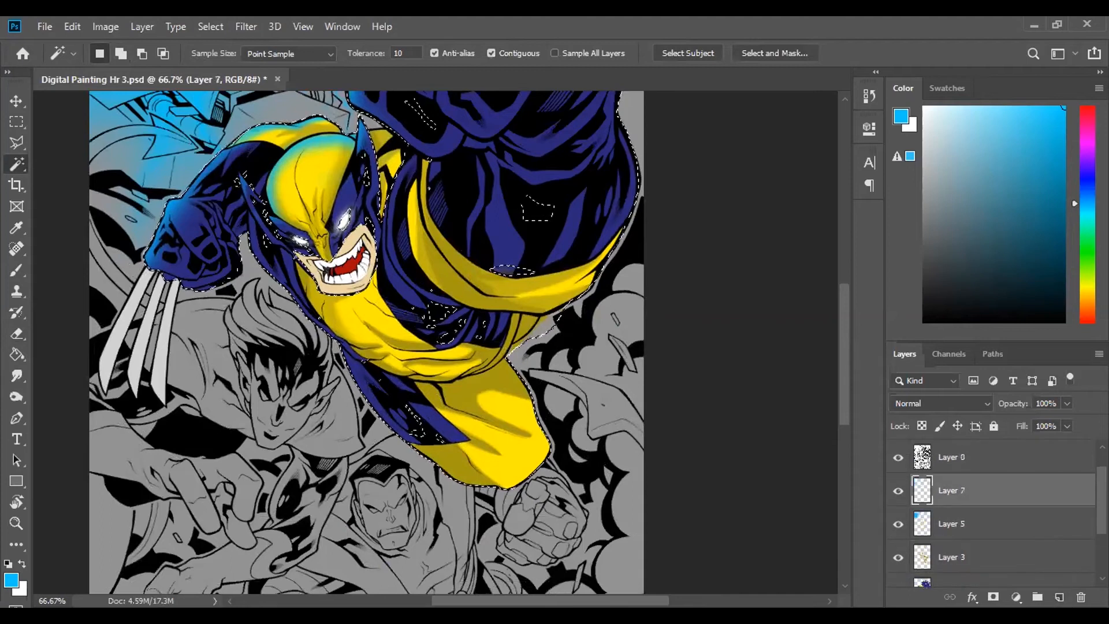
# - Choose the 2462 px brush from the subtle-grunge presets and reduce its size to 1000 px
pyautogui.click(16, 270)
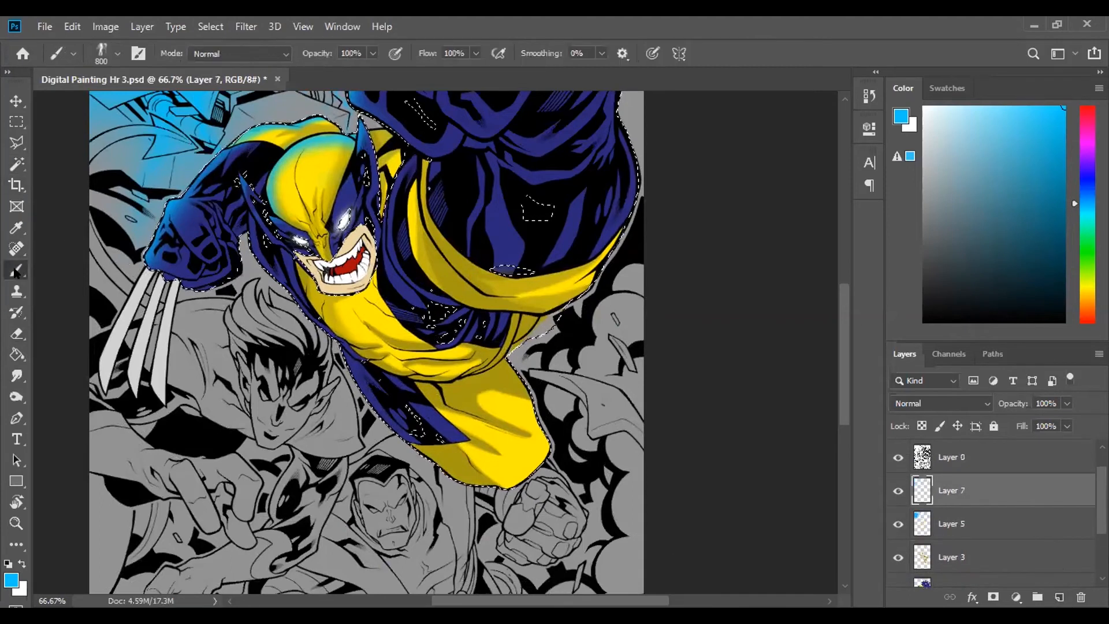
pyautogui.click(117, 53)
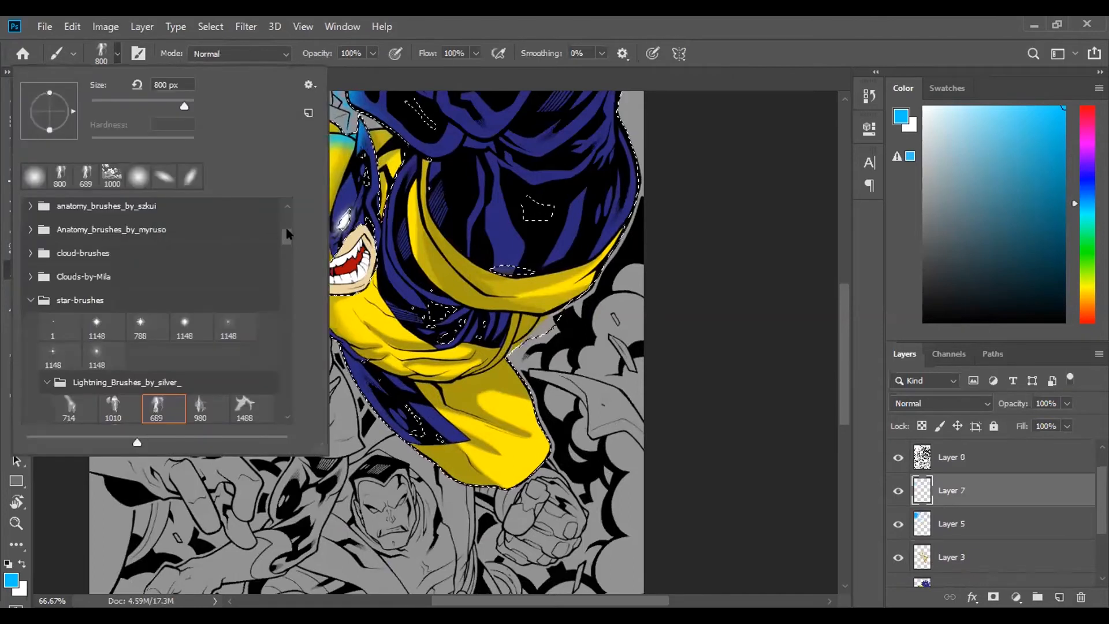
pyautogui.scroll(1, 43, 251)
pyautogui.click(30, 215)
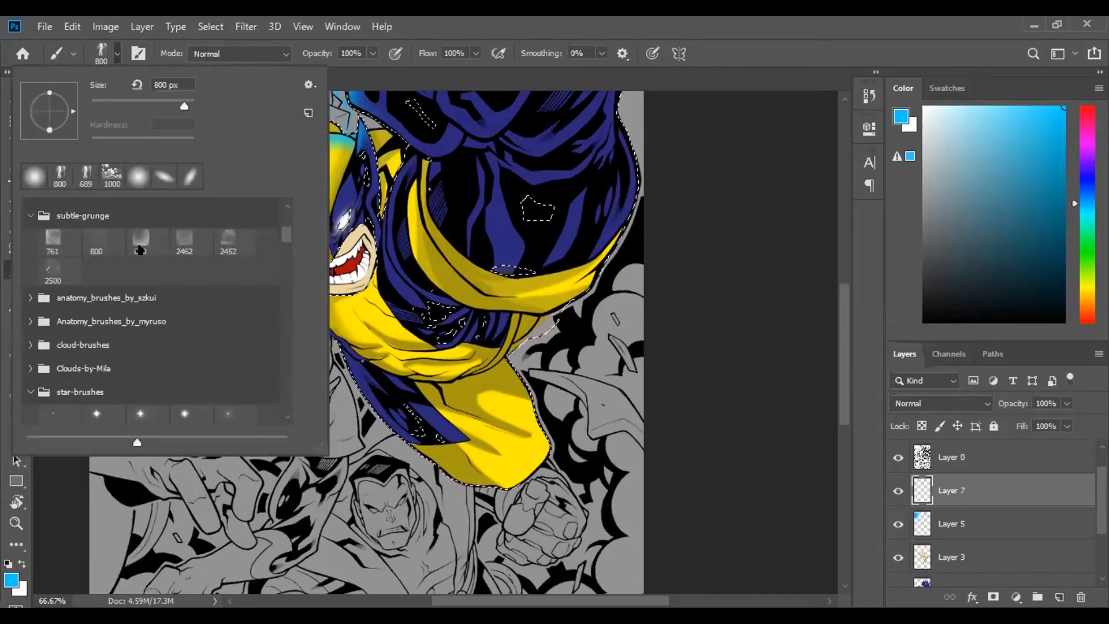
pyautogui.click(182, 238)
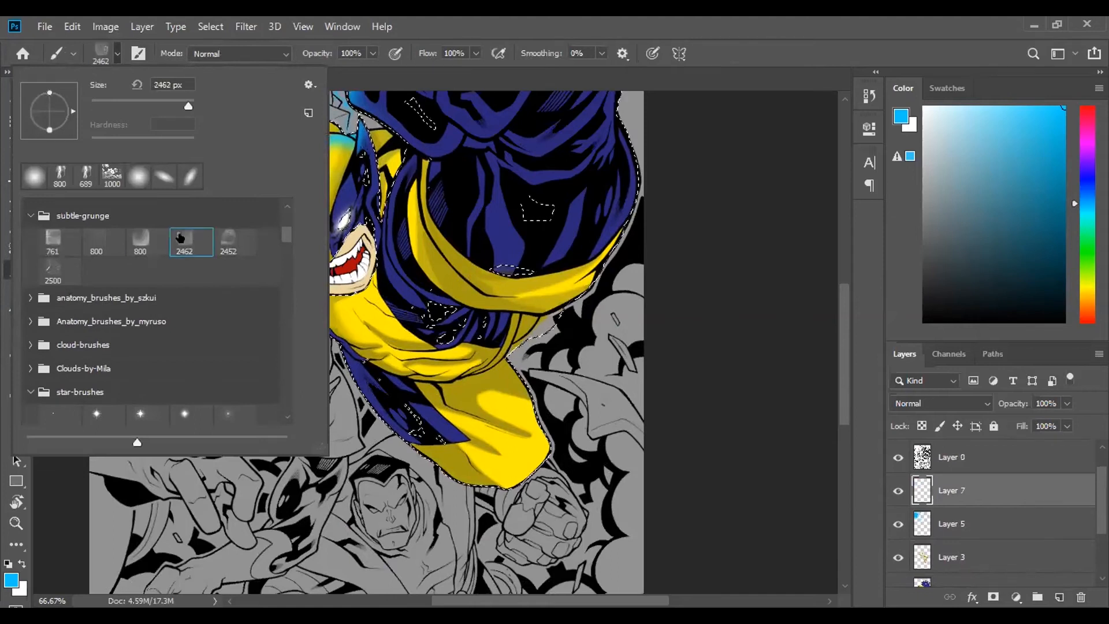
pyautogui.click(650, 97)
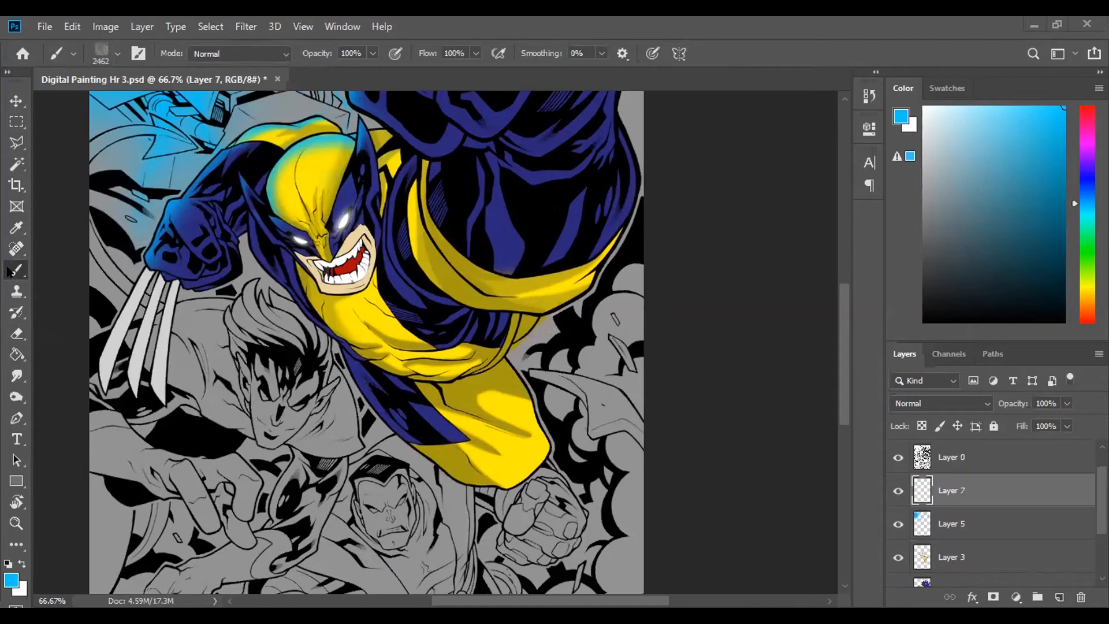
pyautogui.press('[')
pyautogui.press('[')
pyautogui.press('[')
pyautogui.press('[')
pyautogui.press('[')
pyautogui.press('[')
pyautogui.press('[')
pyautogui.press('[')
pyautogui.press('[')
pyautogui.press('[')
pyautogui.press('[')
pyautogui.press('[')
pyautogui.press('[')
pyautogui.press('[')
pyautogui.press('[')
pyautogui.press('[')
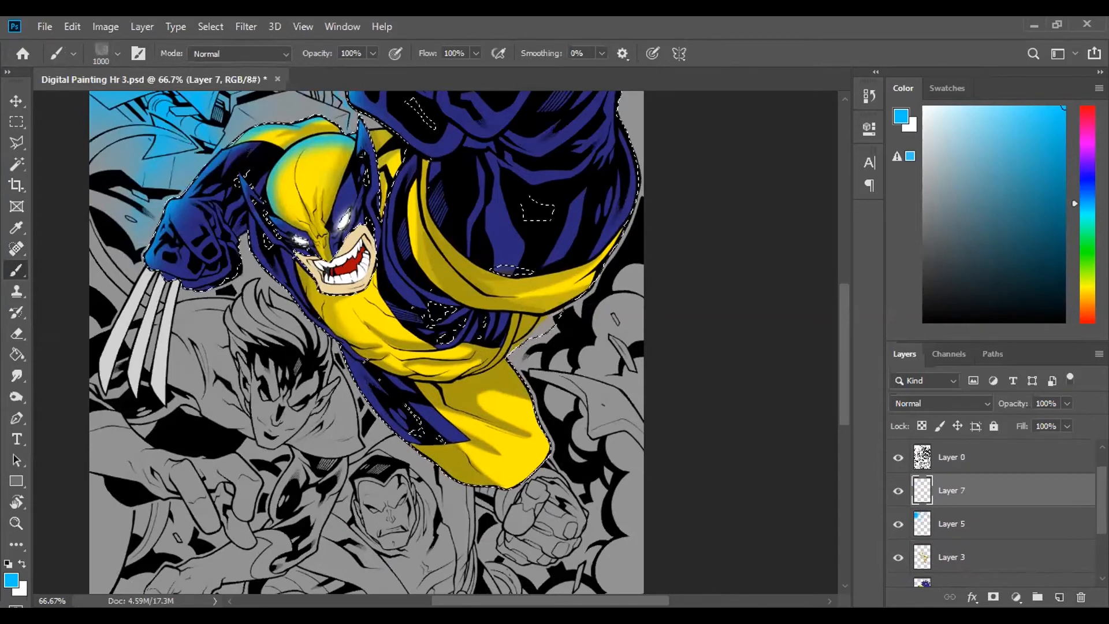
# - Sample the dark yellow of the costume and stamp 900 px grunge texture over the selected costume on Layer 7
pyautogui.press('i')
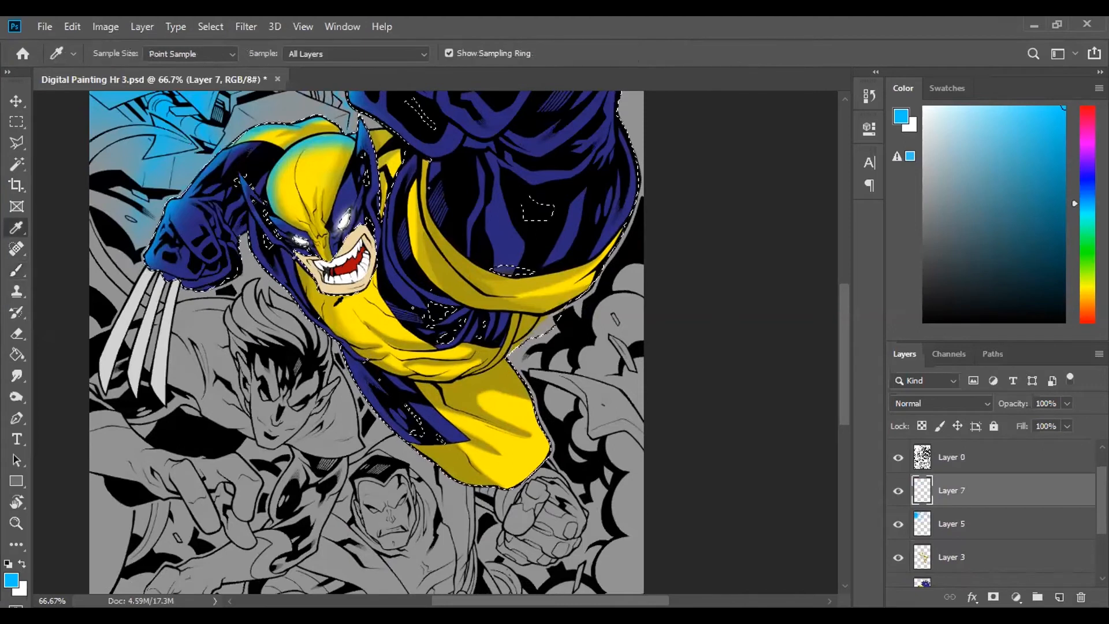
pyautogui.click(334, 301)
pyautogui.press('b')
pyautogui.click(376, 295)
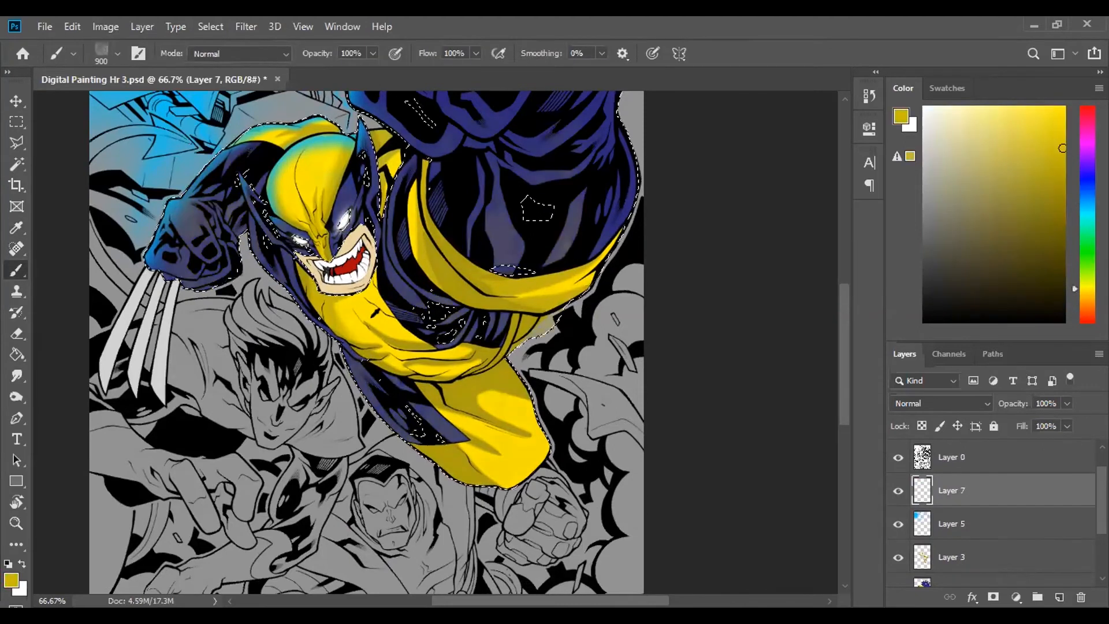
pyautogui.hotkey('ctrl', '=')
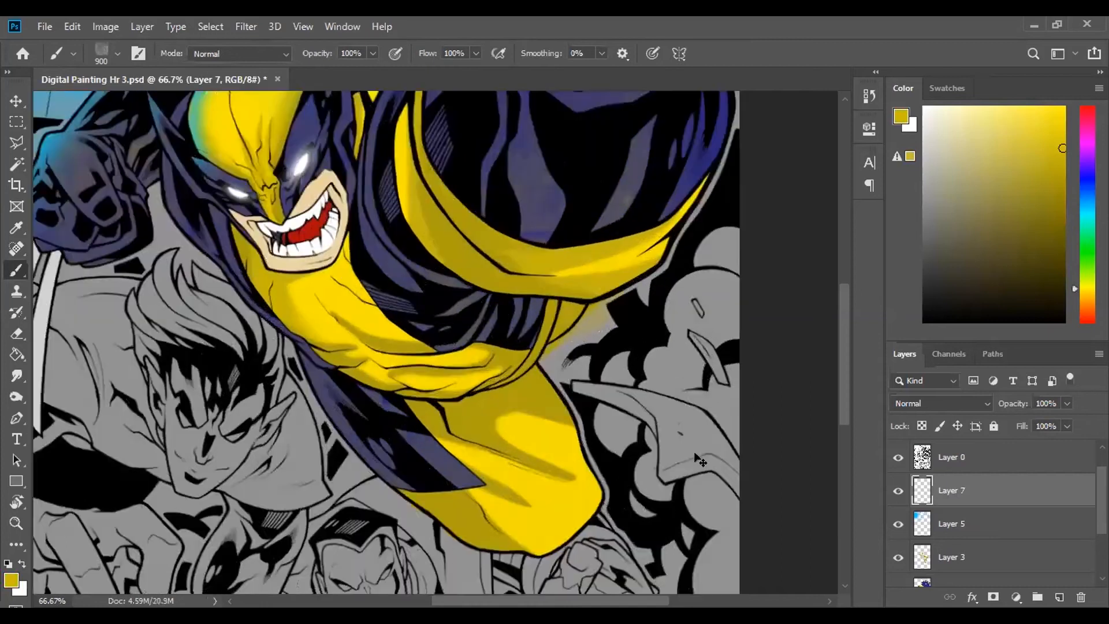
pyautogui.hotkey('ctrl', '=')
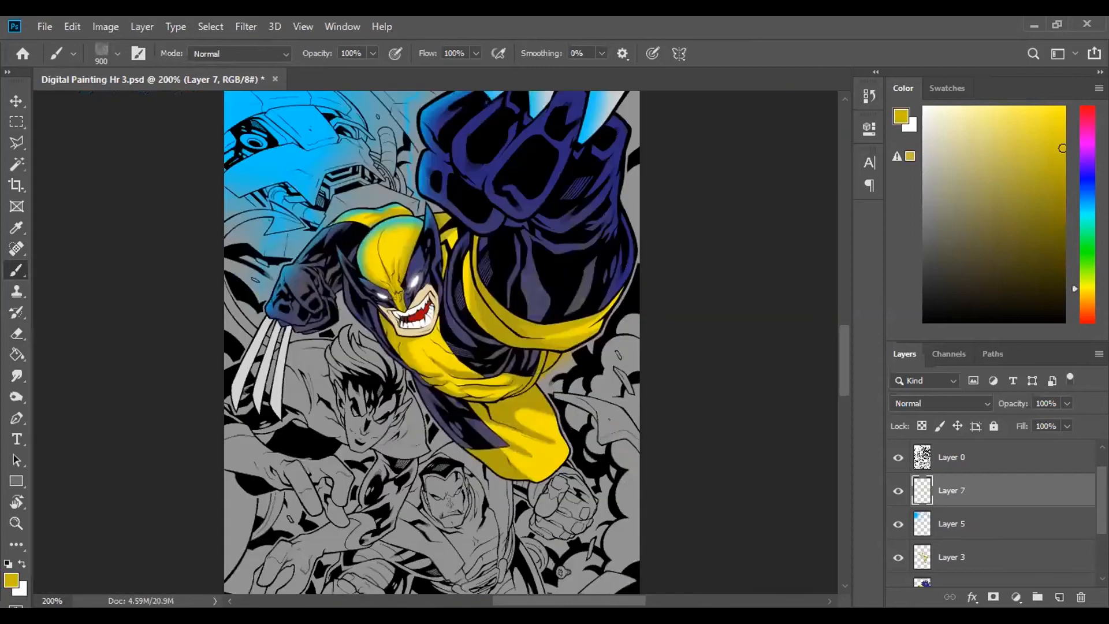
pyautogui.hotkey('ctrl', '0')
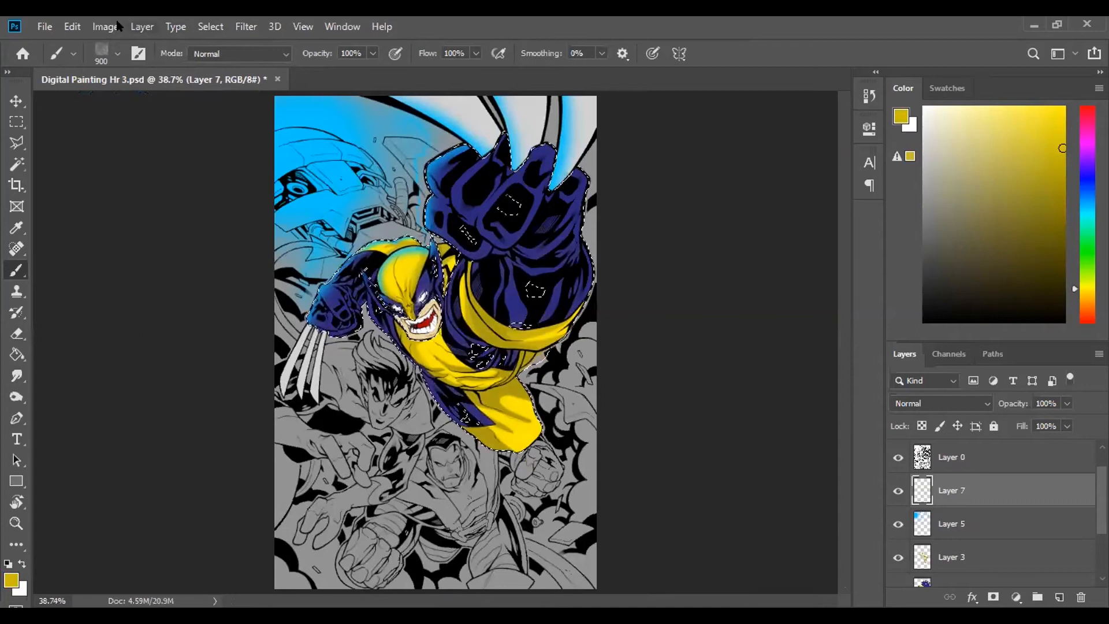
# - Choose a 675 px splatter brush from the brush presets
pyautogui.click(113, 52)
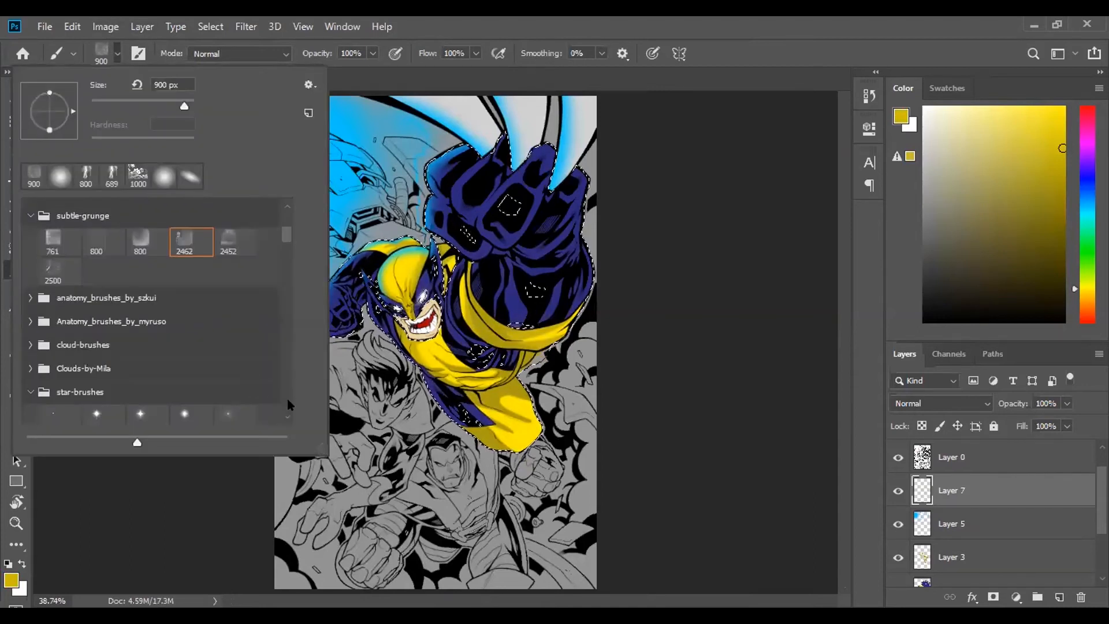
pyautogui.scroll(-2, 287, 410)
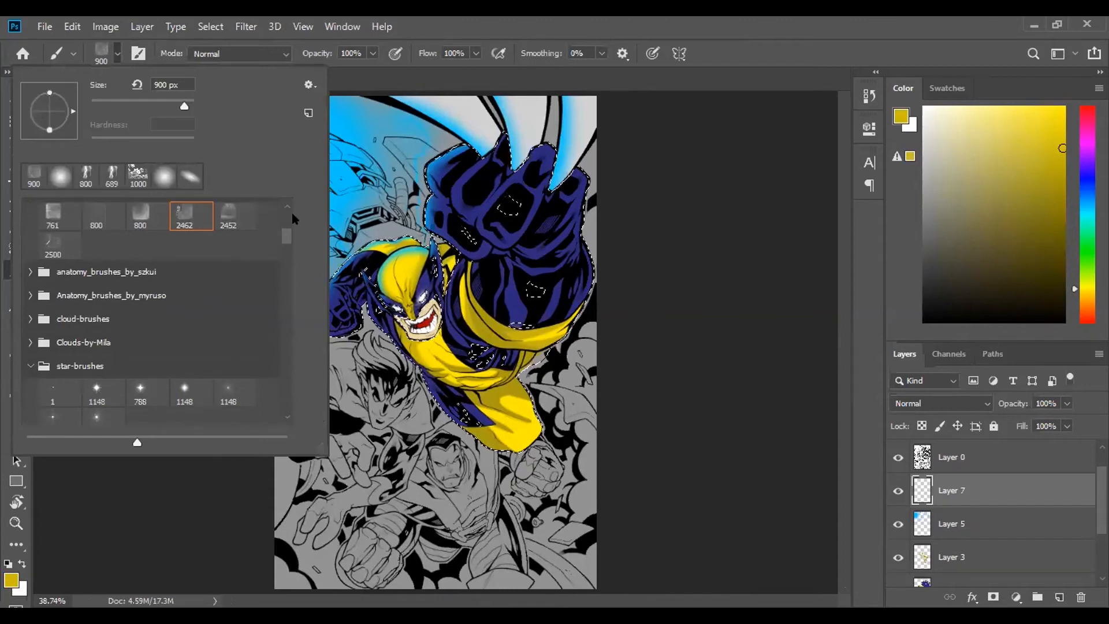
pyautogui.moveTo(283, 239); pyautogui.dragTo(286, 274)
pyautogui.click(201, 259)
pyautogui.press('Return')
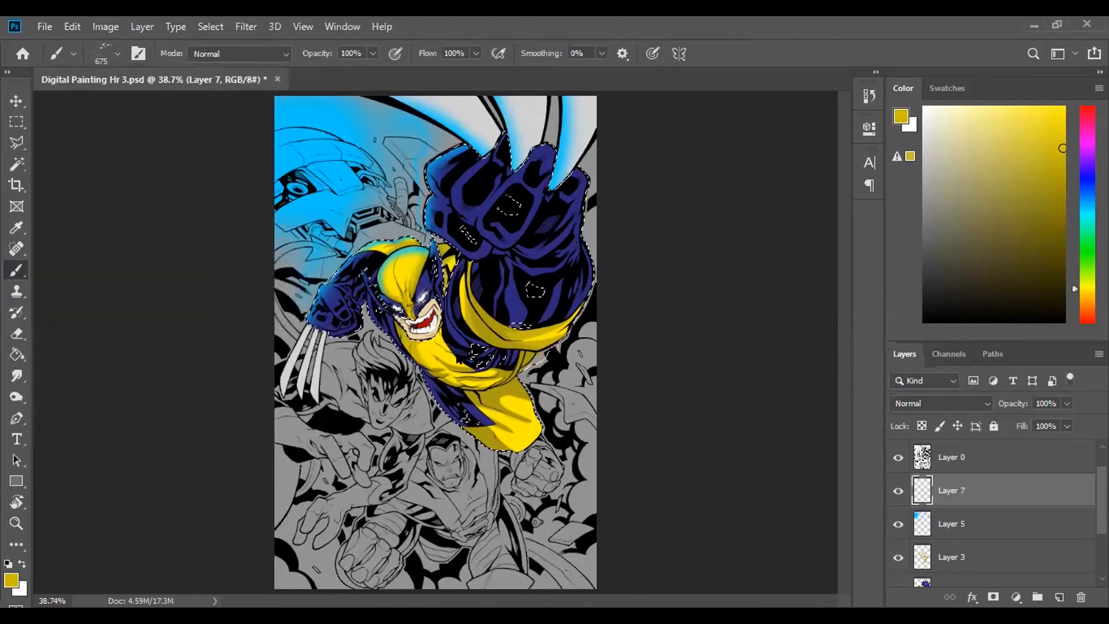
# - Set the foreground colour to a bright red
pyautogui.scroll(2, 456, 379)
pyautogui.scroll(1, 456, 379)
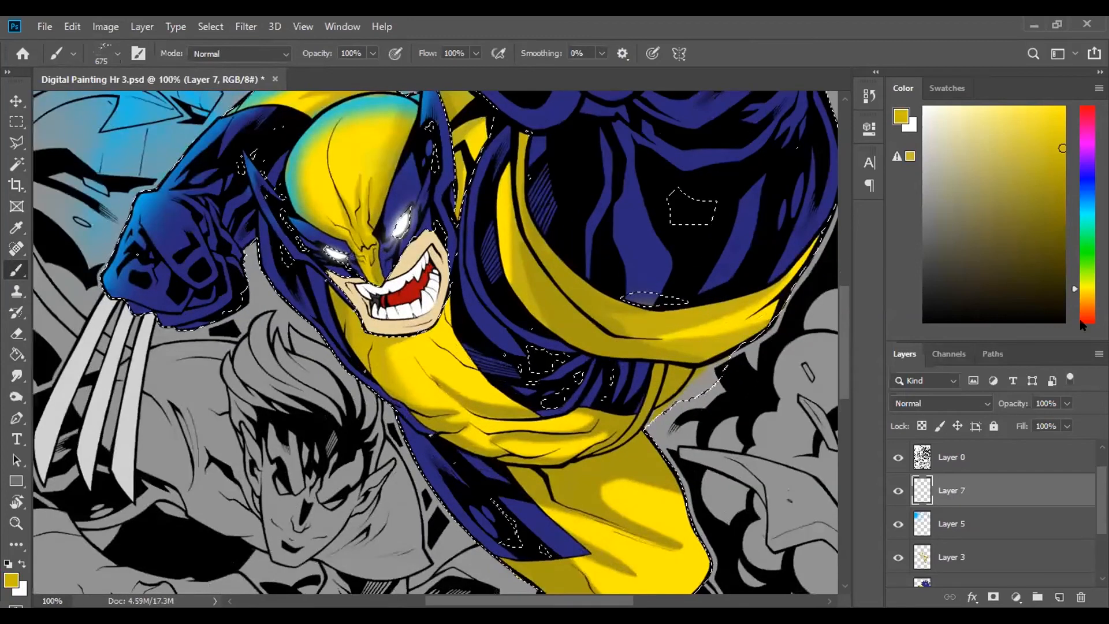
pyautogui.moveTo(1086, 294); pyautogui.dragTo(1086, 323)
pyautogui.click(1053, 171)
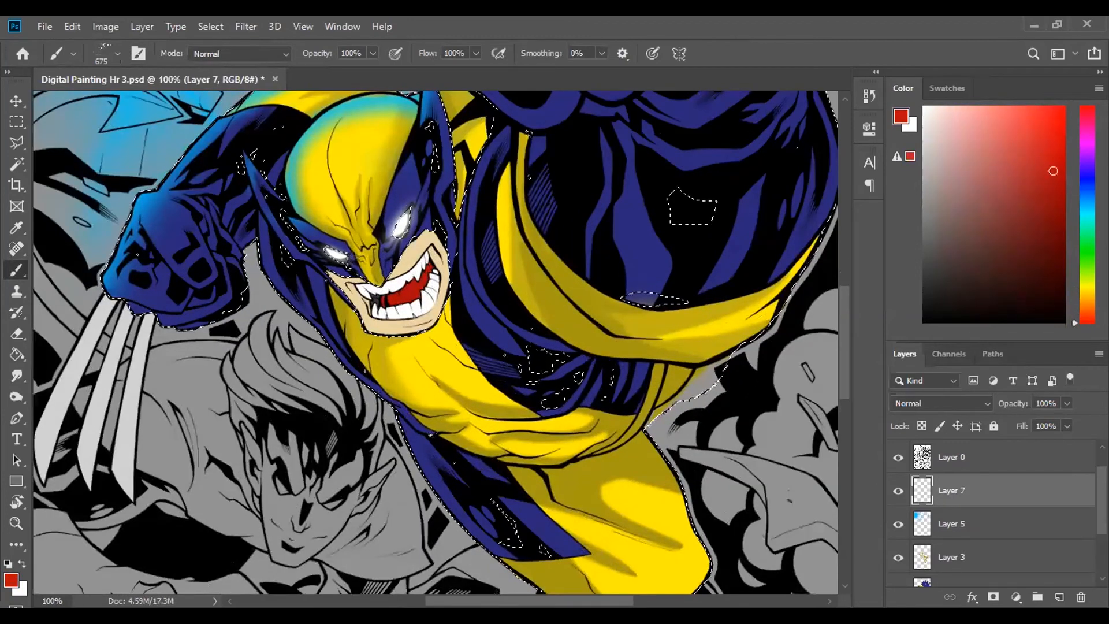
# - Try stamping bright red 675 px splatter over the selected costume on Layer 7, and undo the stamps
pyautogui.click(627, 335)
pyautogui.click(304, 298)
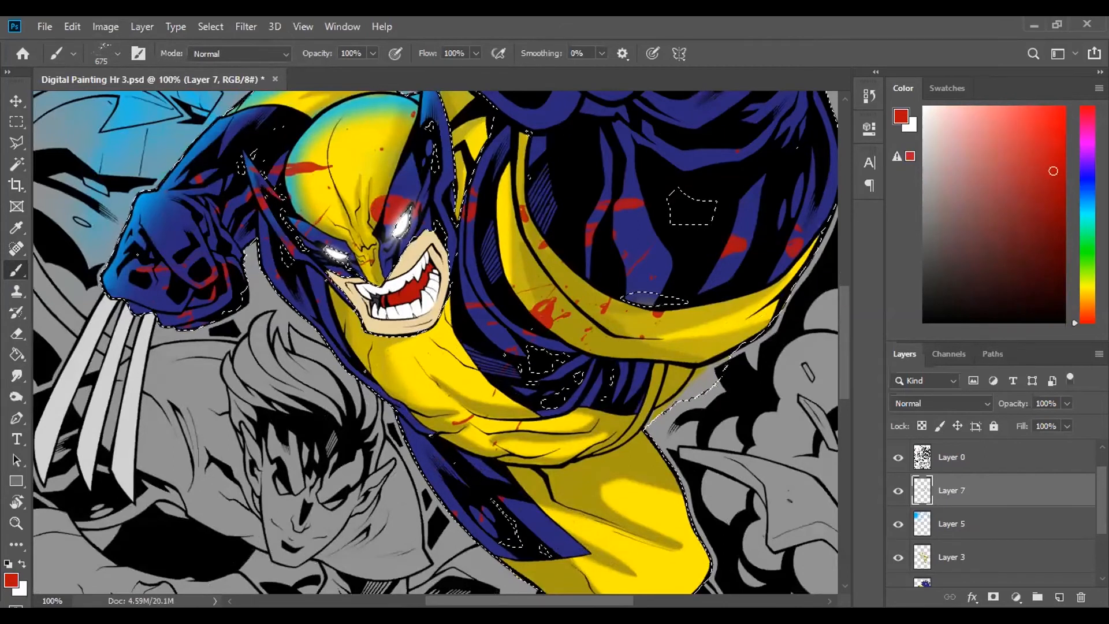
pyautogui.hotkey('ctrl', 'z')
pyautogui.hotkey('ctrl', 'z')
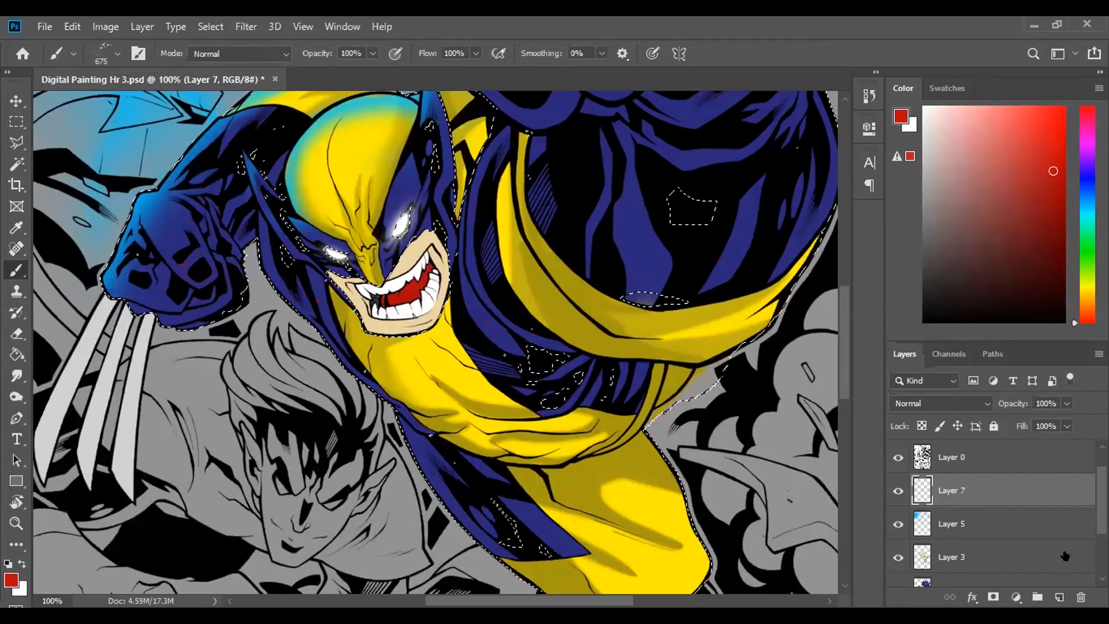
# - Clear the costume selection and select the yellow mask area on Layer 1 with the Magic Wand at tolerance 10
pyautogui.scroll(-2, 981, 520)
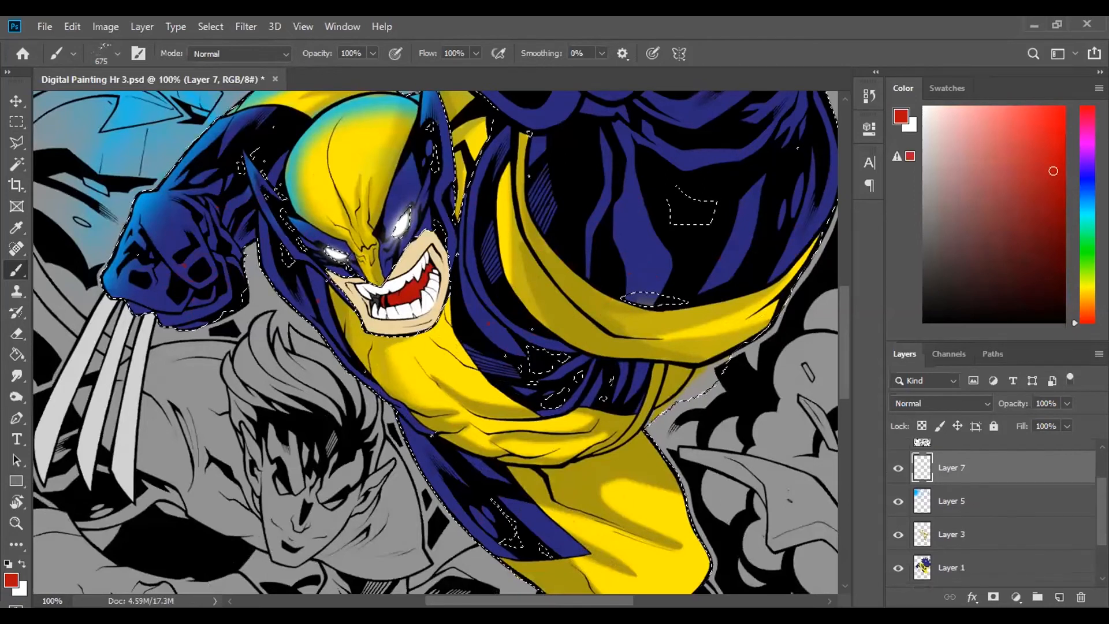
pyautogui.hotkey('ctrl', 'd')
pyautogui.click(962, 564)
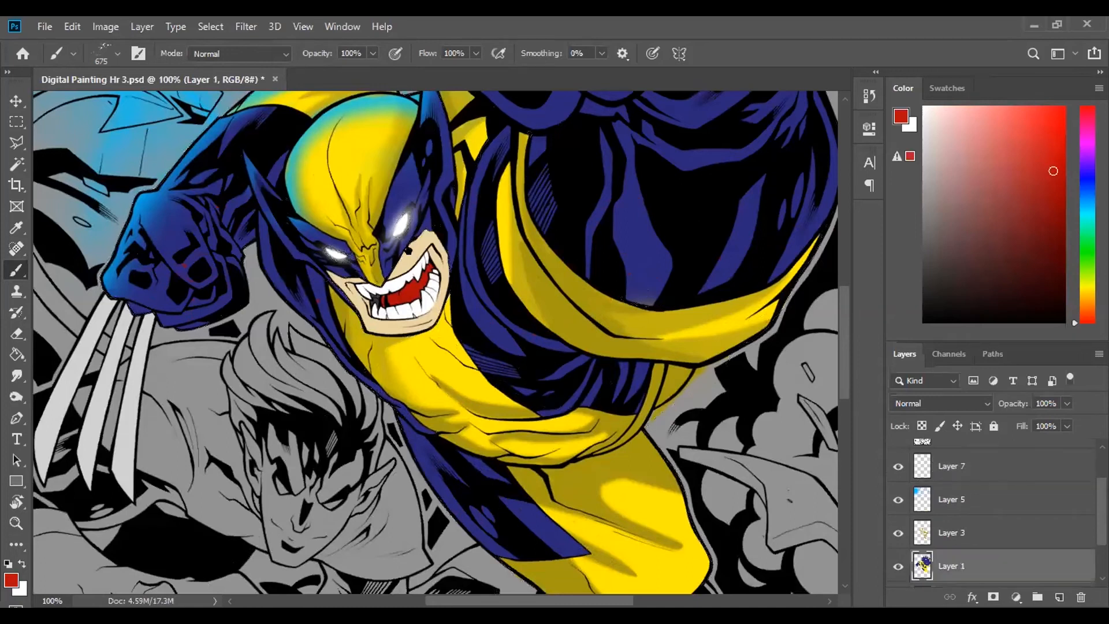
pyautogui.press('w')
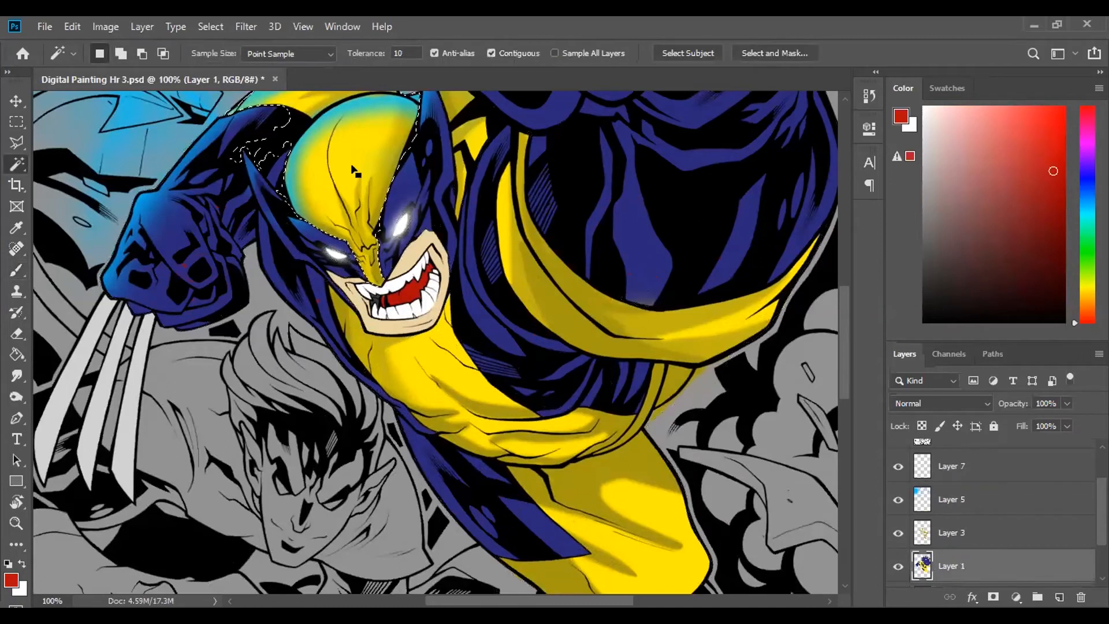
# - Darken the foreground red and stamp 200 px splatter over the selected yellow mask on Layer 1
pyautogui.press('b')
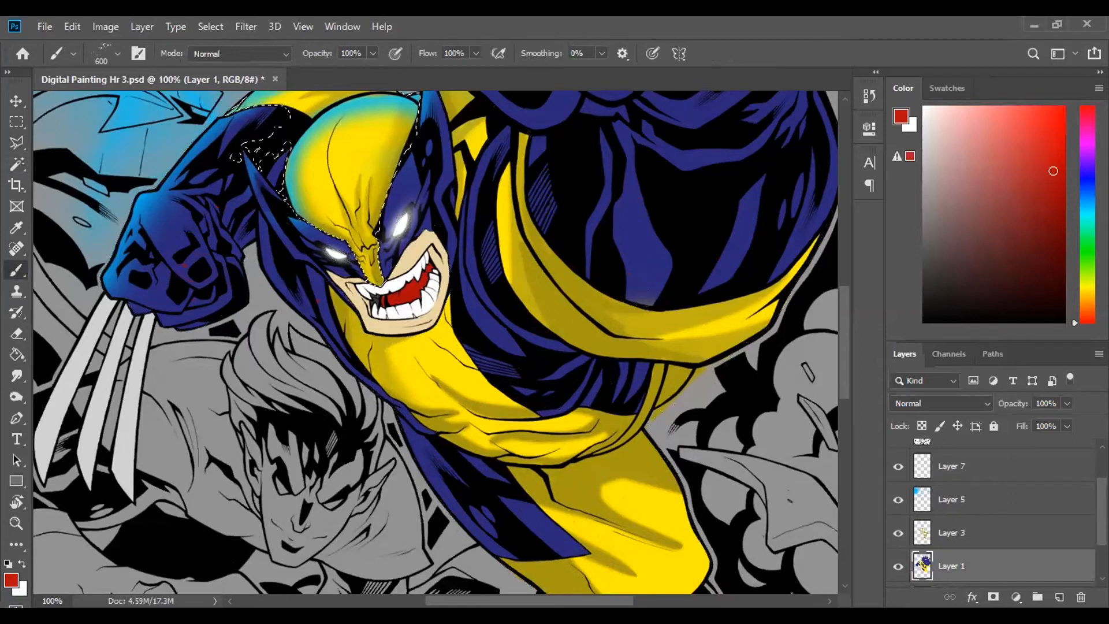
pyautogui.click(1044, 230)
pyautogui.press('[')
pyautogui.press('[')
pyautogui.press('[')
pyautogui.press('[')
pyautogui.press('[')
pyautogui.click(353, 167)
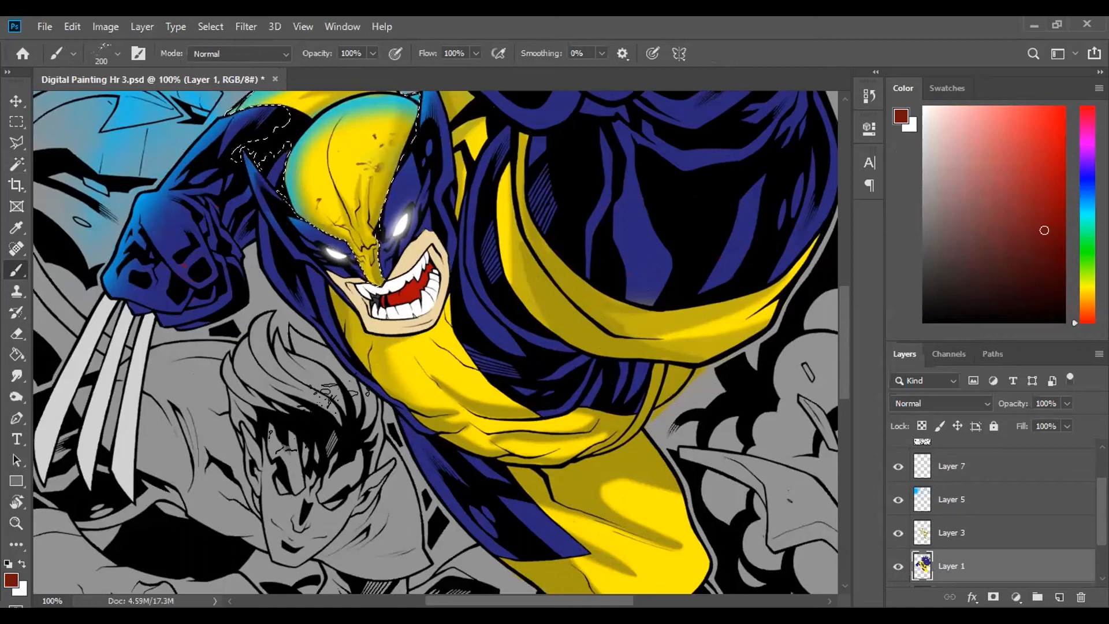
# - Select the skin area around the character's mouth on Layer 1 with the Magic Wand
pyautogui.scroll(3, 286, 469)
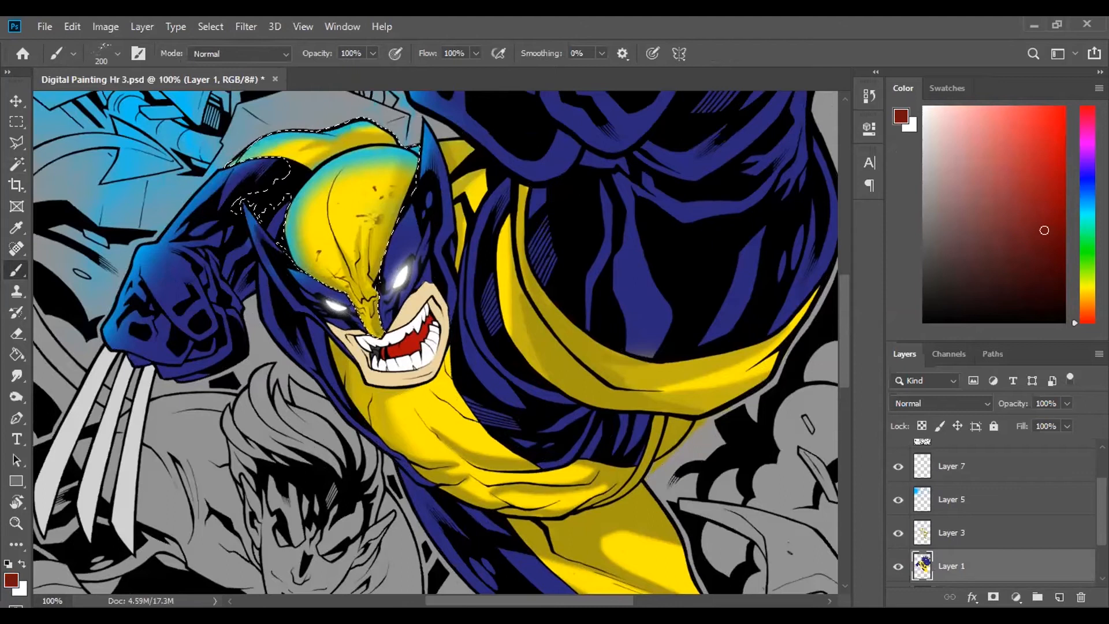
pyautogui.press('w')
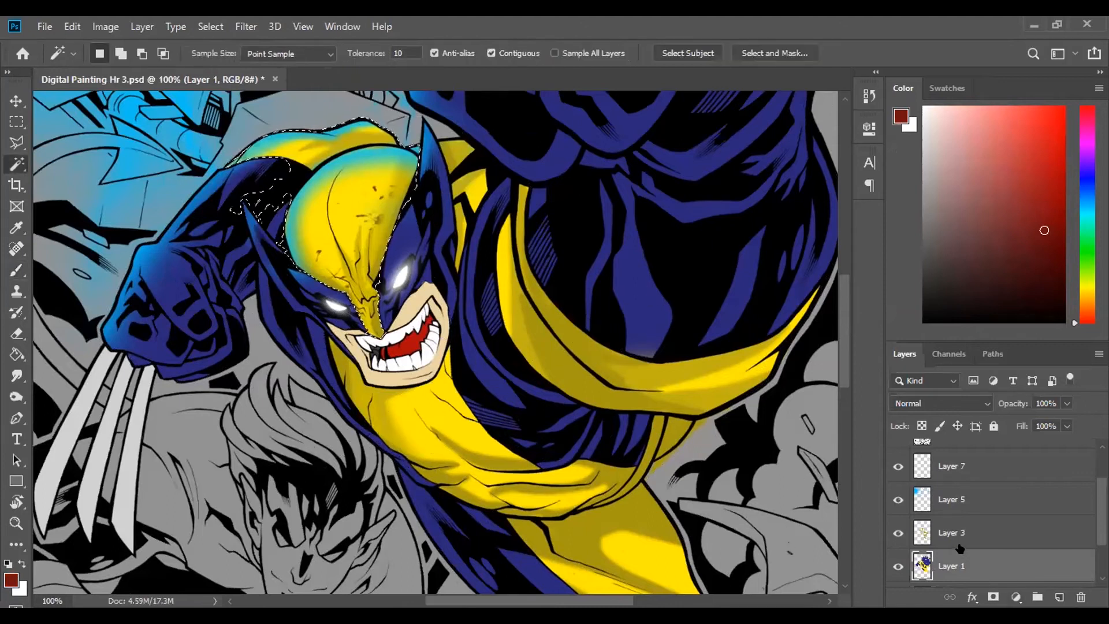
pyautogui.click(354, 340)
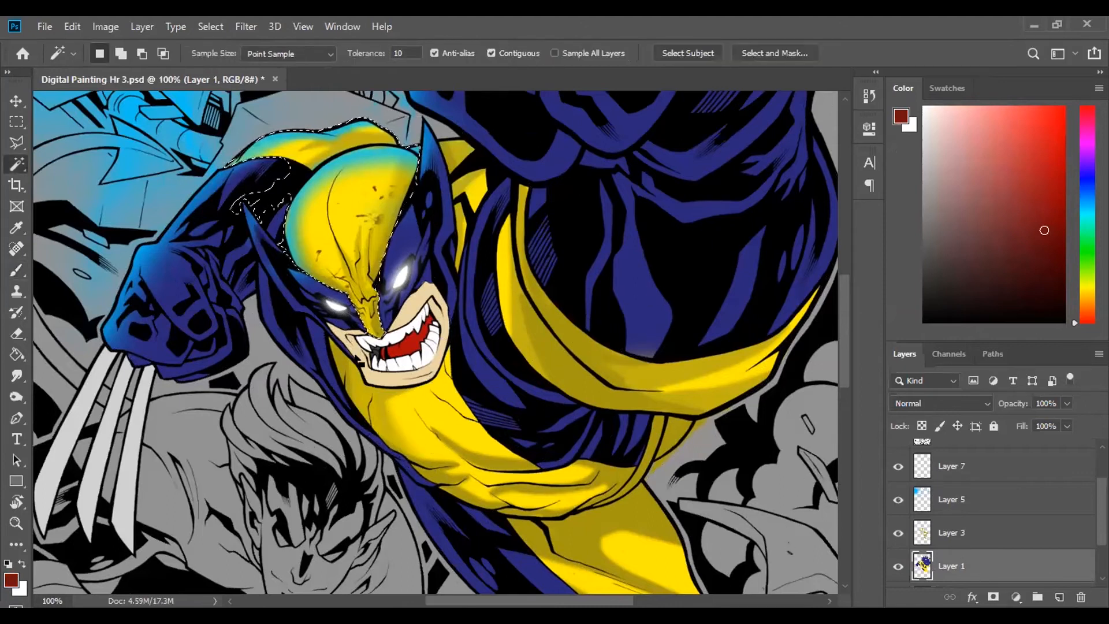
# - Set a darker red foreground colour and choose a different 675 px splatter brush preset
pyautogui.click(1039, 252)
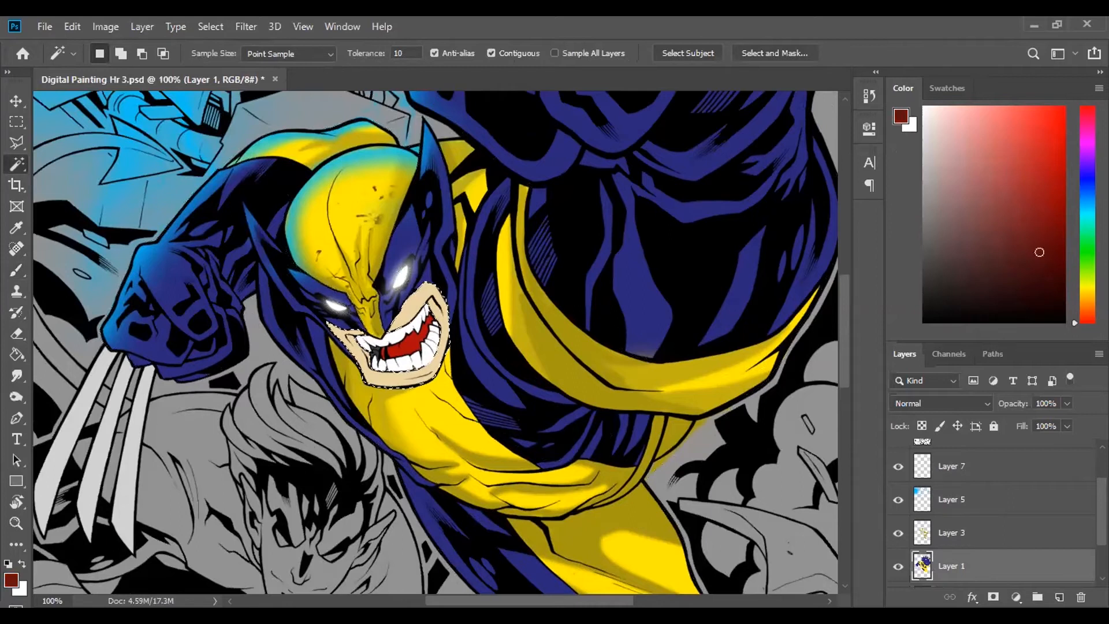
pyautogui.press('b')
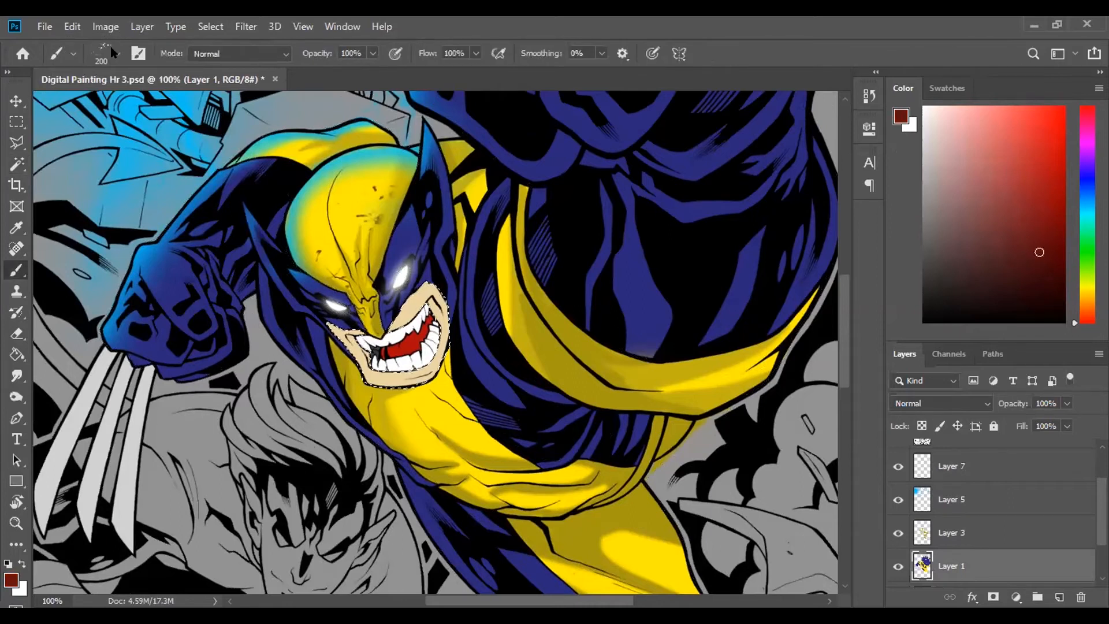
pyautogui.click(119, 54)
pyautogui.click(57, 316)
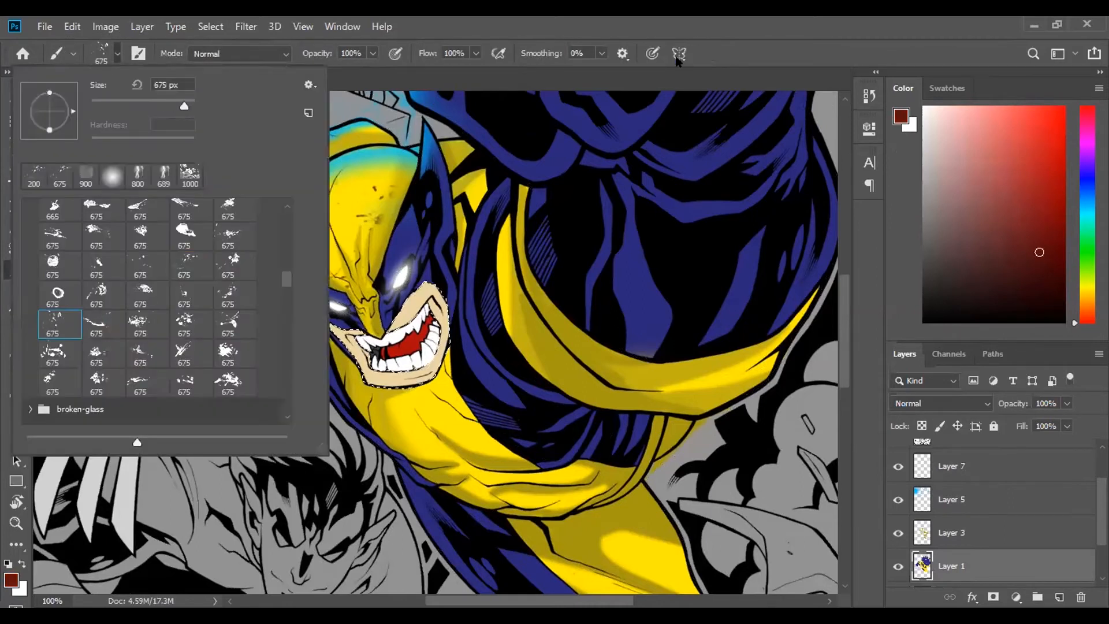
pyautogui.click(677, 59)
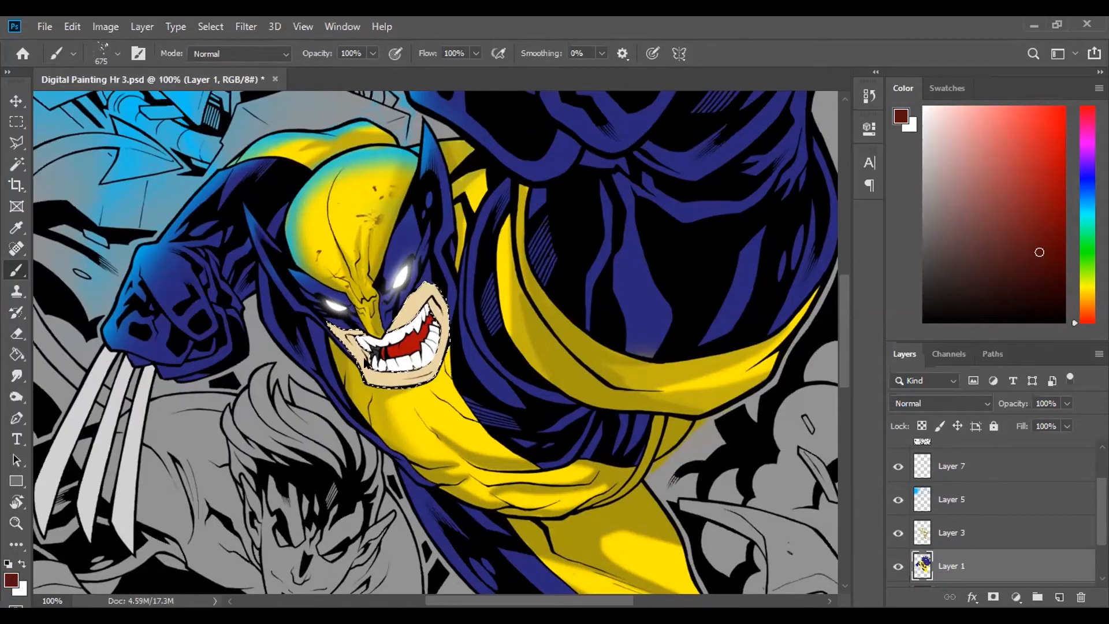
# - Stamp dark red 150 px splatter over the selected skin around the mouth, and clear the selection
pyautogui.press('[')
pyautogui.press('[')
pyautogui.press('[')
pyautogui.press('[')
pyautogui.press('[')
pyautogui.press('[')
pyautogui.press('[')
pyautogui.press('[')
pyautogui.press('[')
pyautogui.press(']')
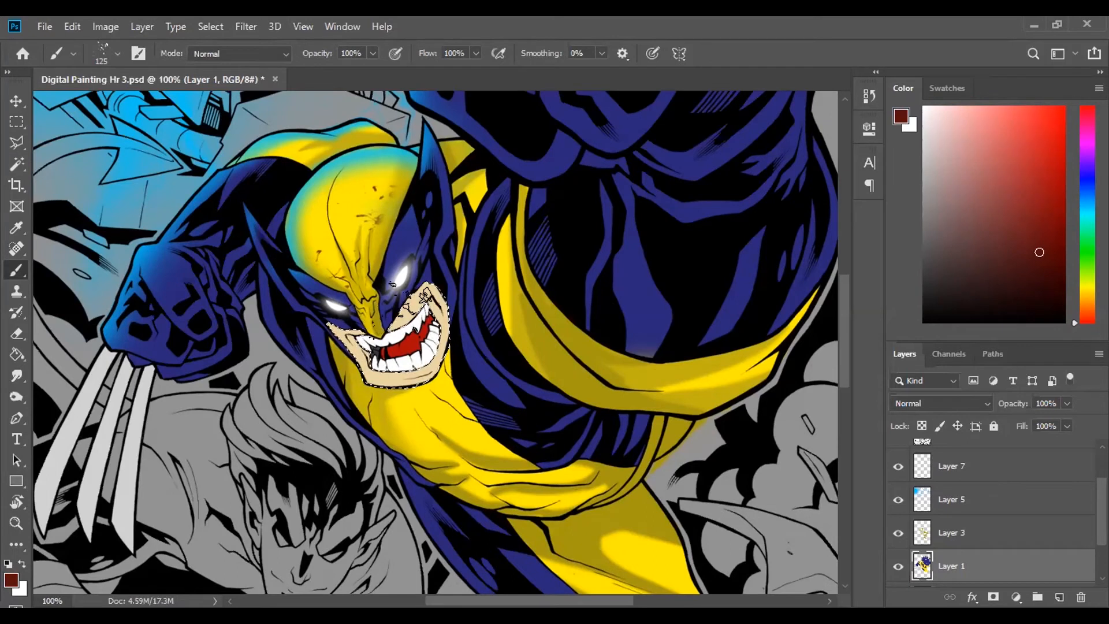
pyautogui.click(408, 321)
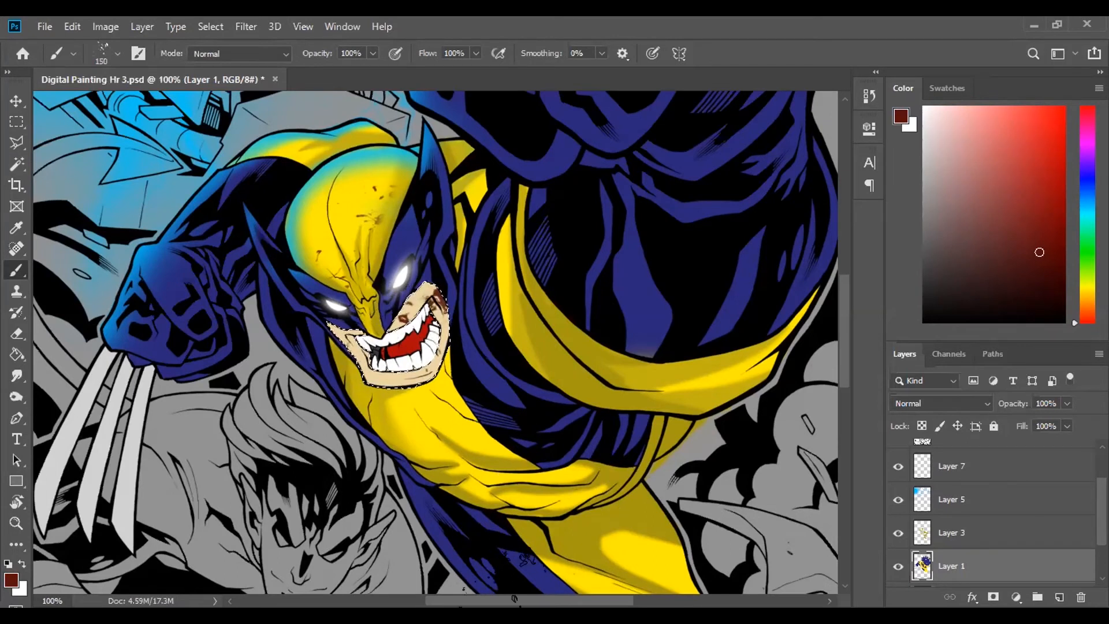
pyautogui.hotkey('ctrl', '=')
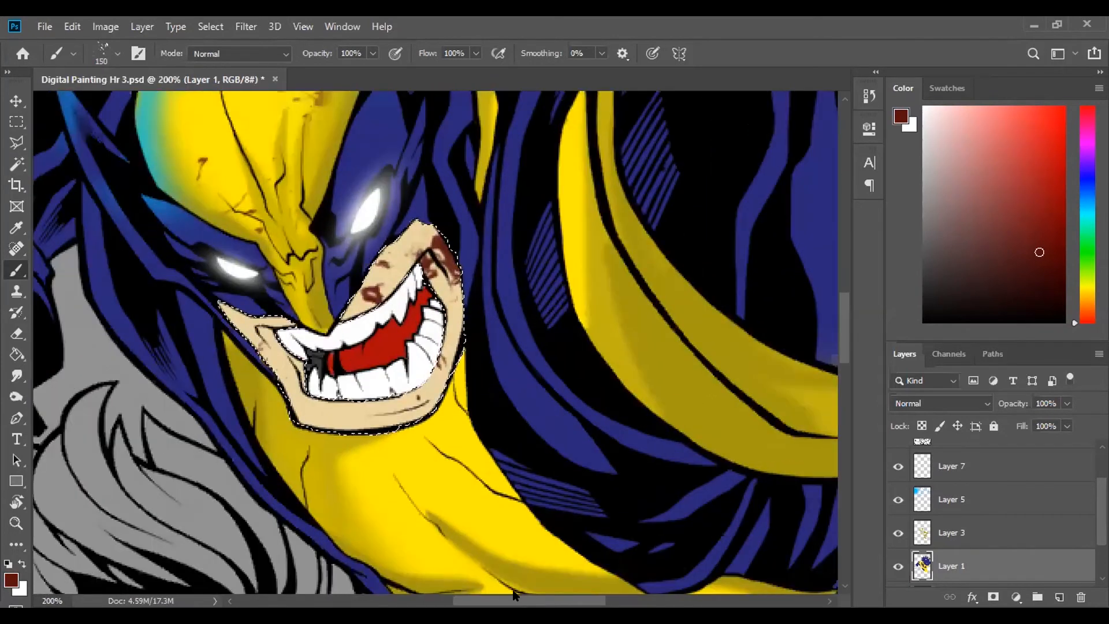
pyautogui.hotkey('ctrl', 'd')
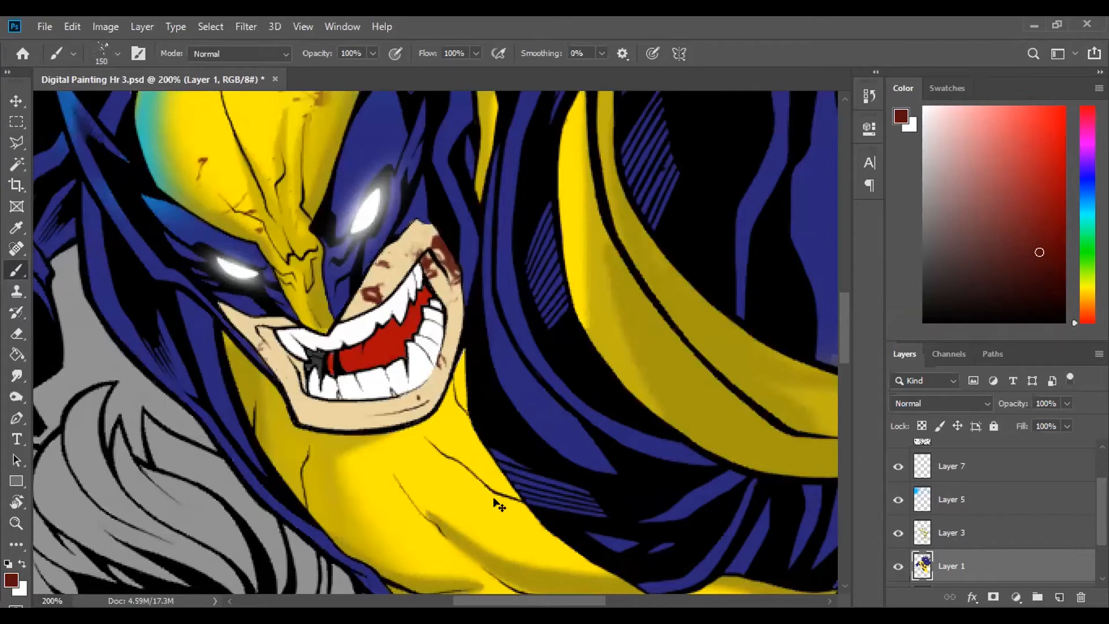
# - Compare the character with and without Layers 7, 5 and 3 by hiding them and showing them again
pyautogui.hotkey('ctrl', '0')
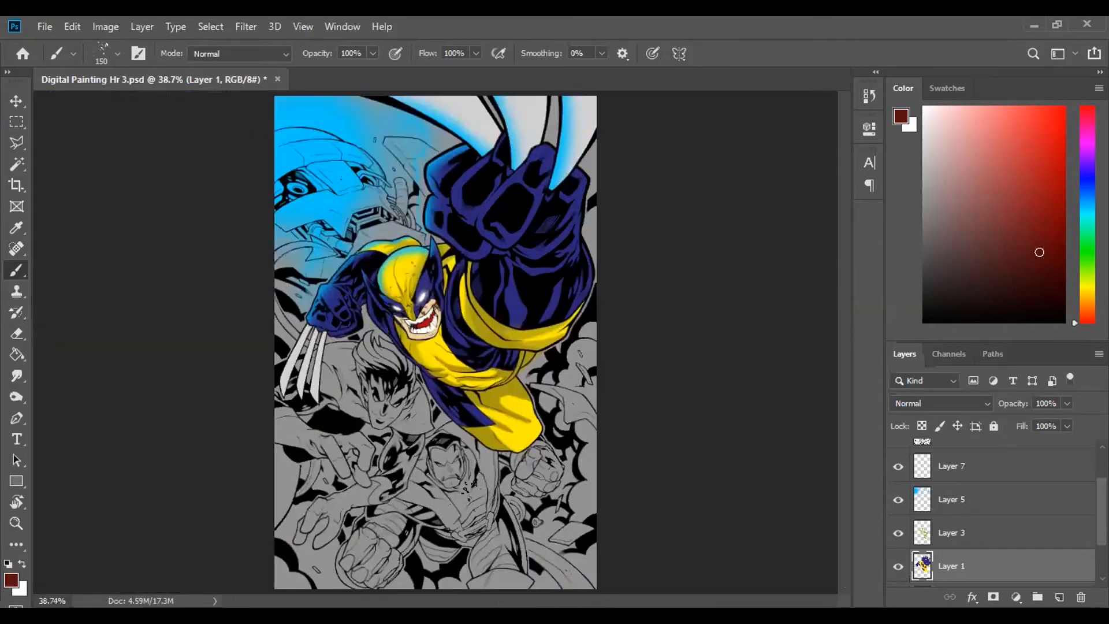
pyautogui.hotkey('ctrl', '=')
pyautogui.hotkey('ctrl', '=')
pyautogui.hotkey('ctrl', '=')
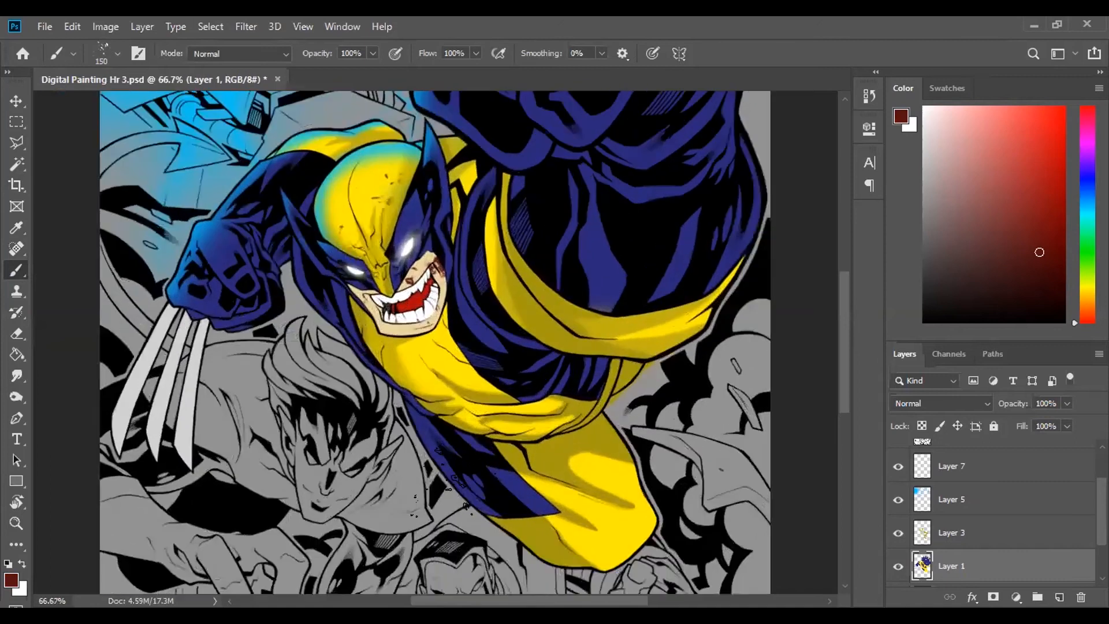
pyautogui.scroll(3, 433, 341)
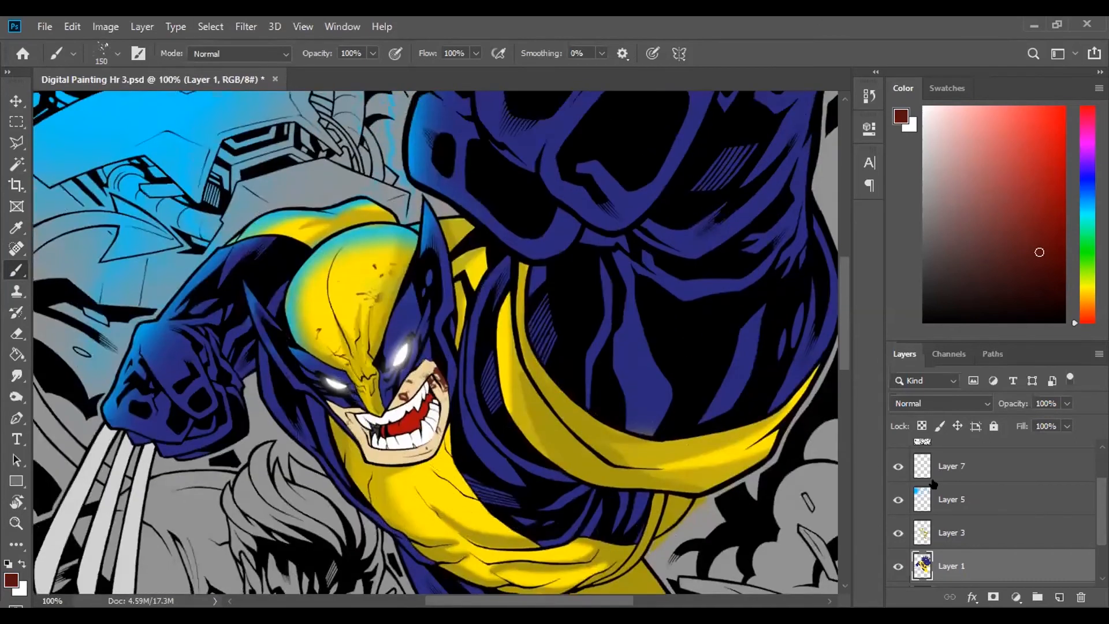
pyautogui.click(897, 500)
pyautogui.click(897, 532)
pyautogui.click(898, 533)
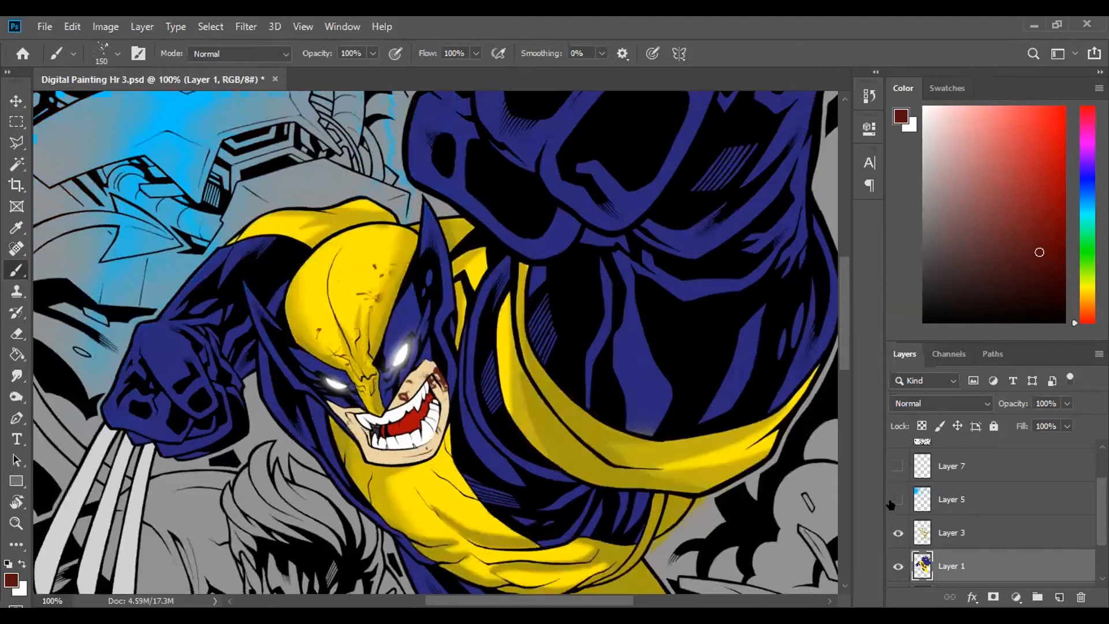
pyautogui.click(897, 500)
pyautogui.click(895, 532)
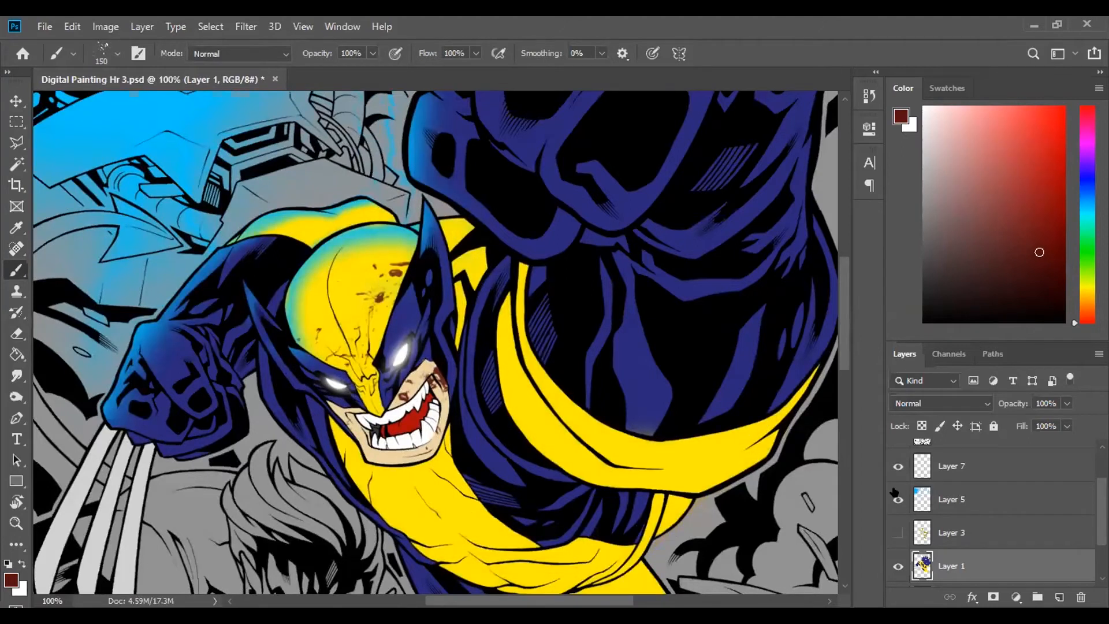
pyautogui.click(895, 501)
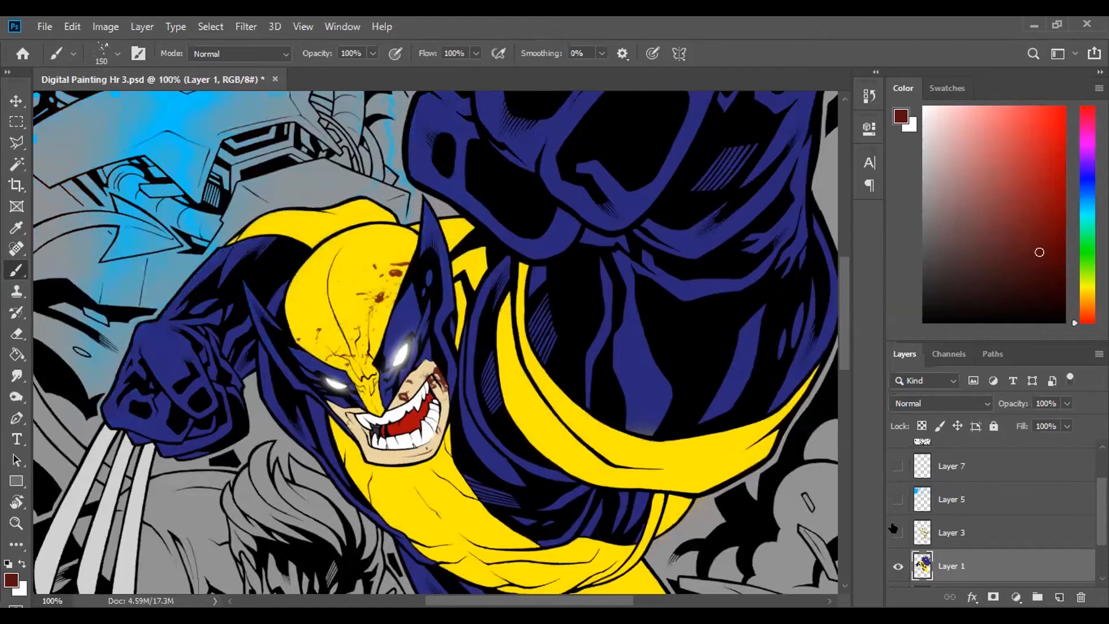
pyautogui.click(896, 531)
pyautogui.click(896, 500)
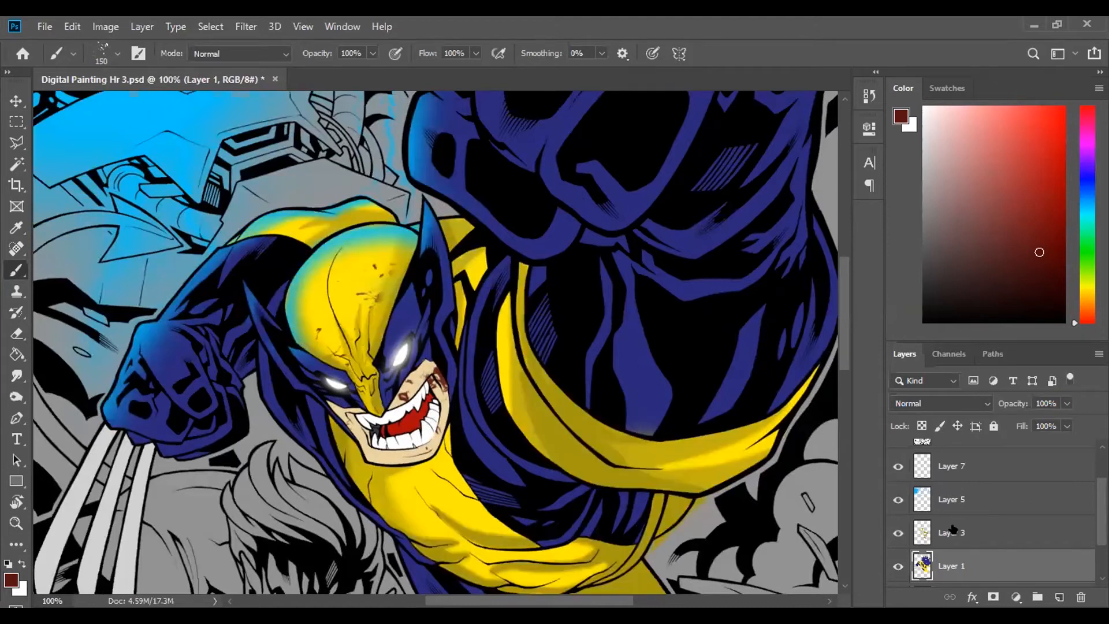
# - Review the layer build-up across the whole page by viewing the Layer 0 line art alone and showing the colour layers again
pyautogui.hotkey('ctrl', '0')
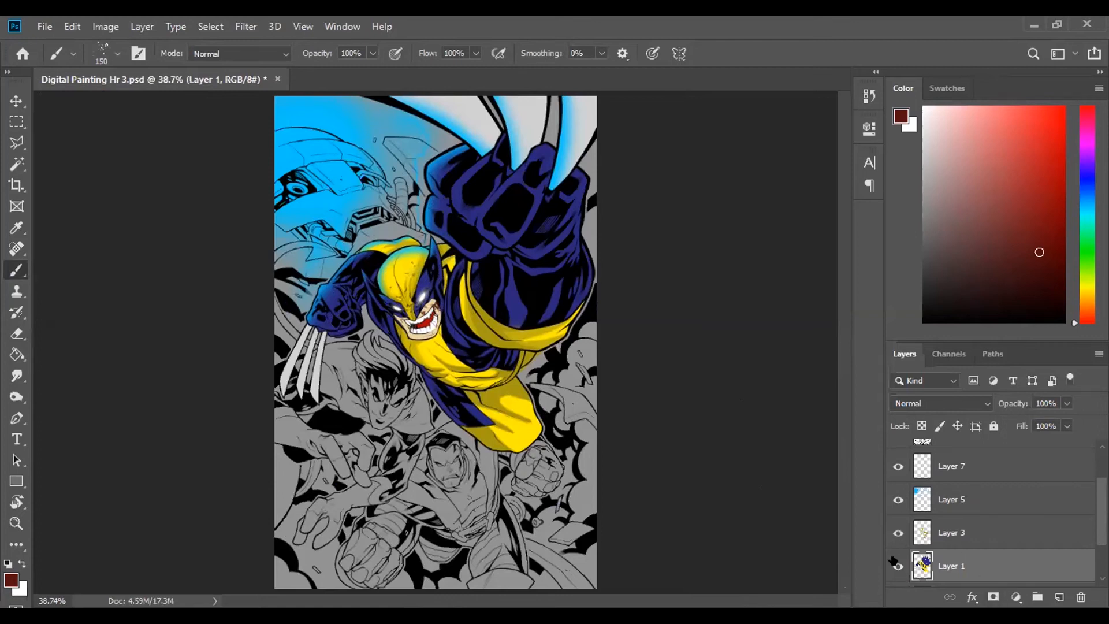
pyautogui.scroll(-2, 938, 581)
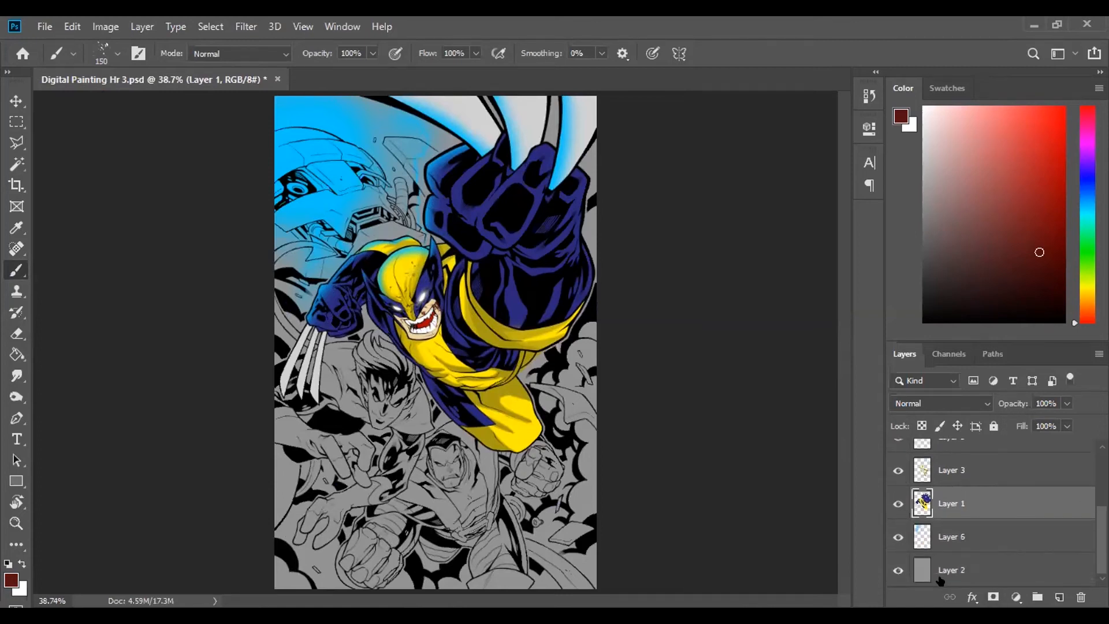
pyautogui.scroll(5, 920, 520)
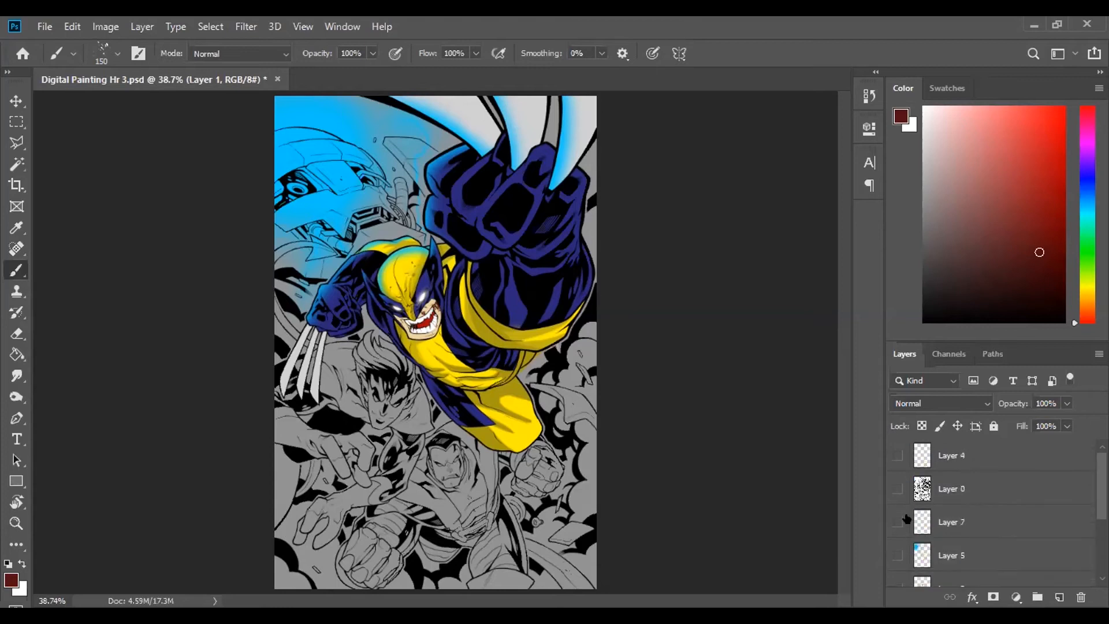
pyautogui.click(897, 522)
pyautogui.click(898, 488)
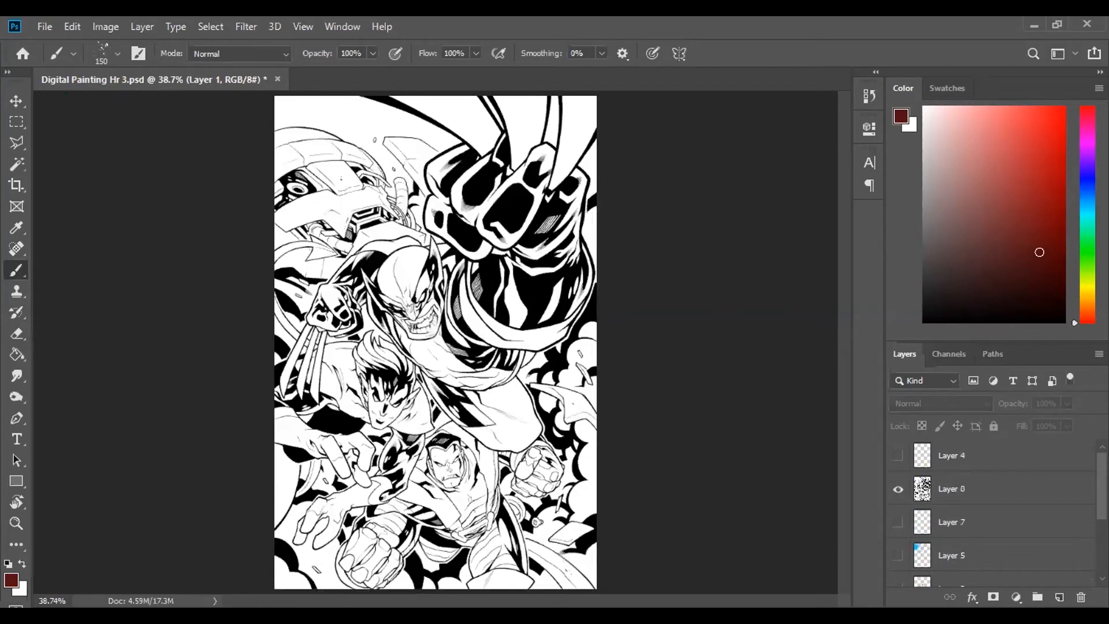
pyautogui.click(897, 521)
pyautogui.click(898, 555)
pyautogui.scroll(-4, 909, 568)
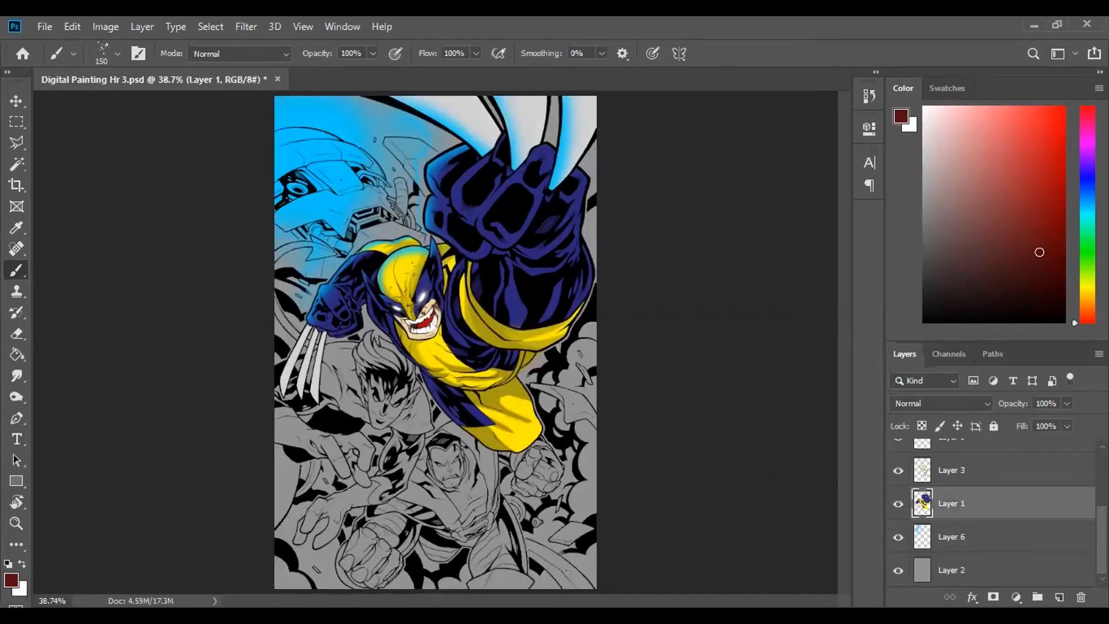
# - Switch to the web browser and go to myphotoshopbrushes.com
pyautogui.moveTo(1101, 540)
pyautogui.mouseDown()
pyautogui.moveTo(1092, 426)
pyautogui.moveTo(1100, 543)
pyautogui.mouseUp()
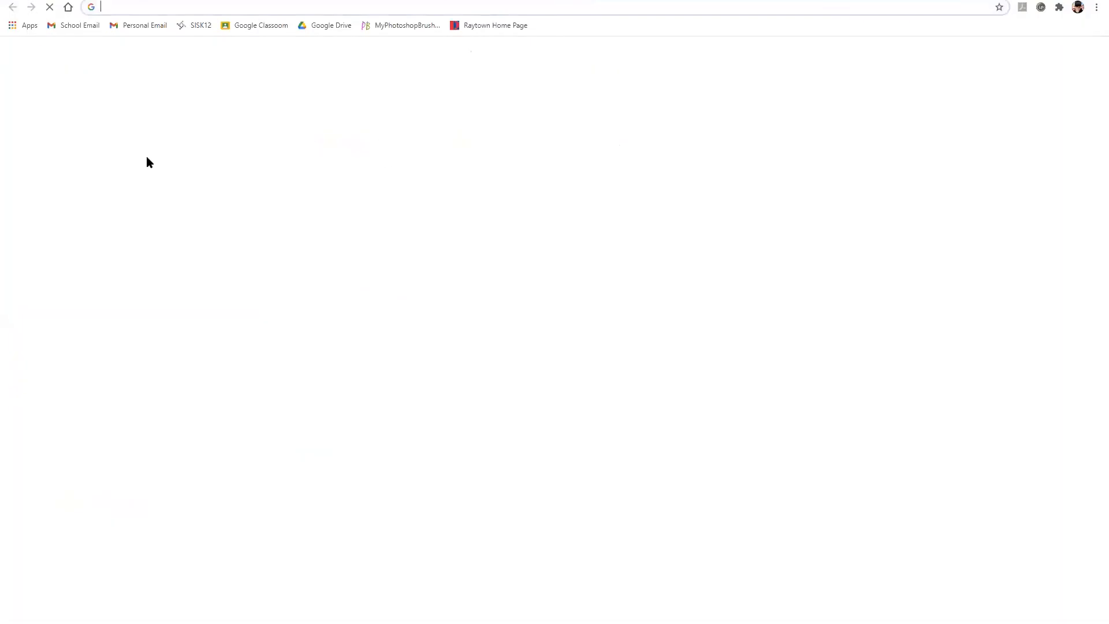
pyautogui.click(312, 5)
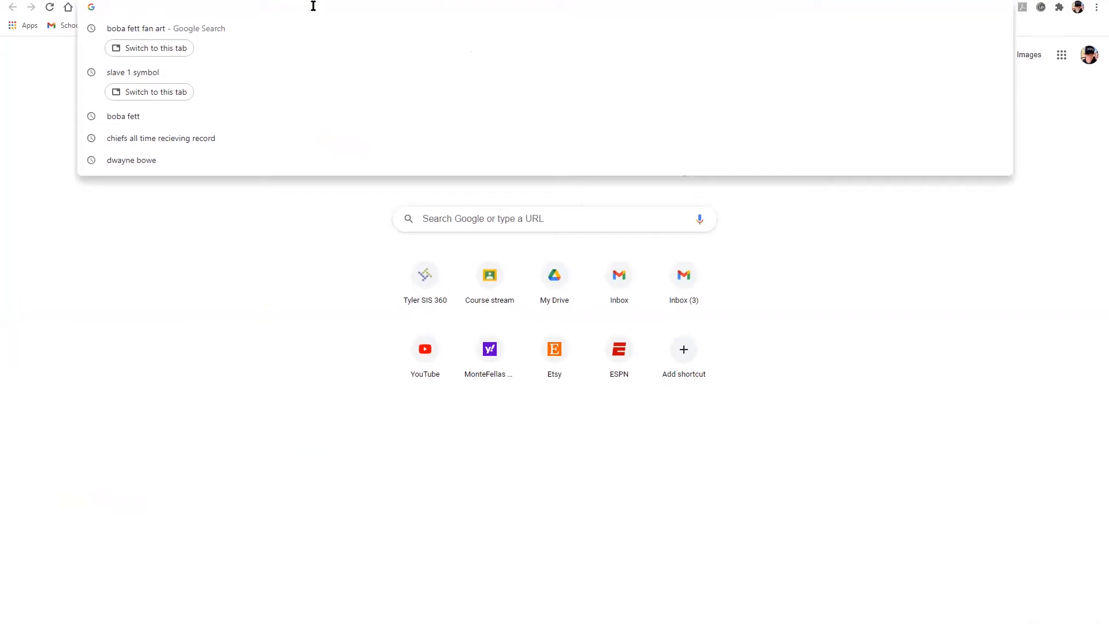
pyautogui.write('my')
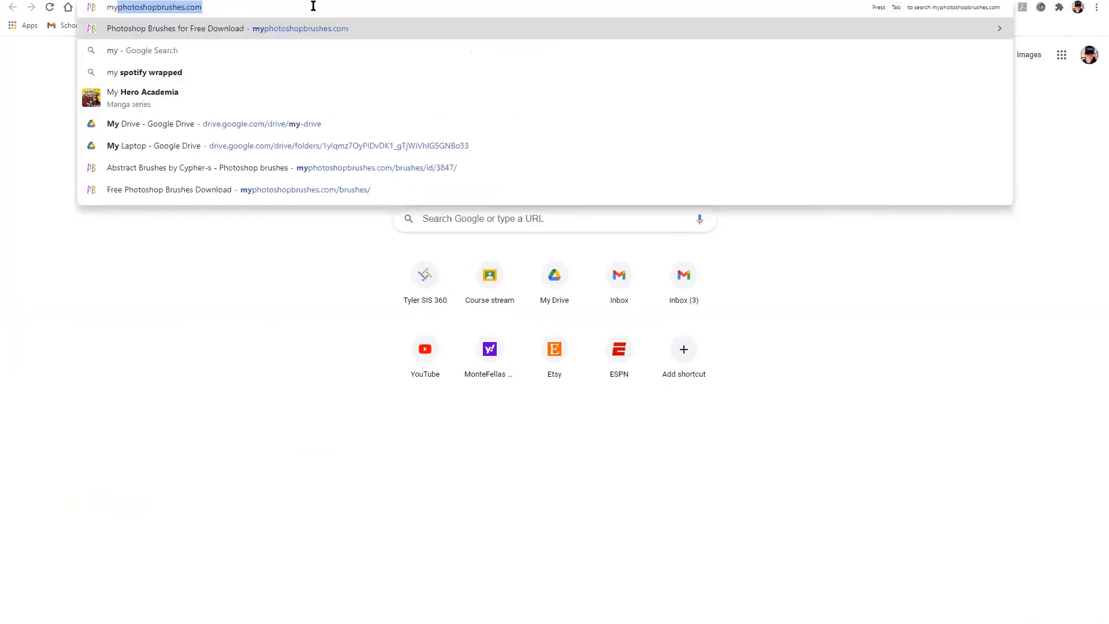
pyautogui.write('photoshopbrushes.')
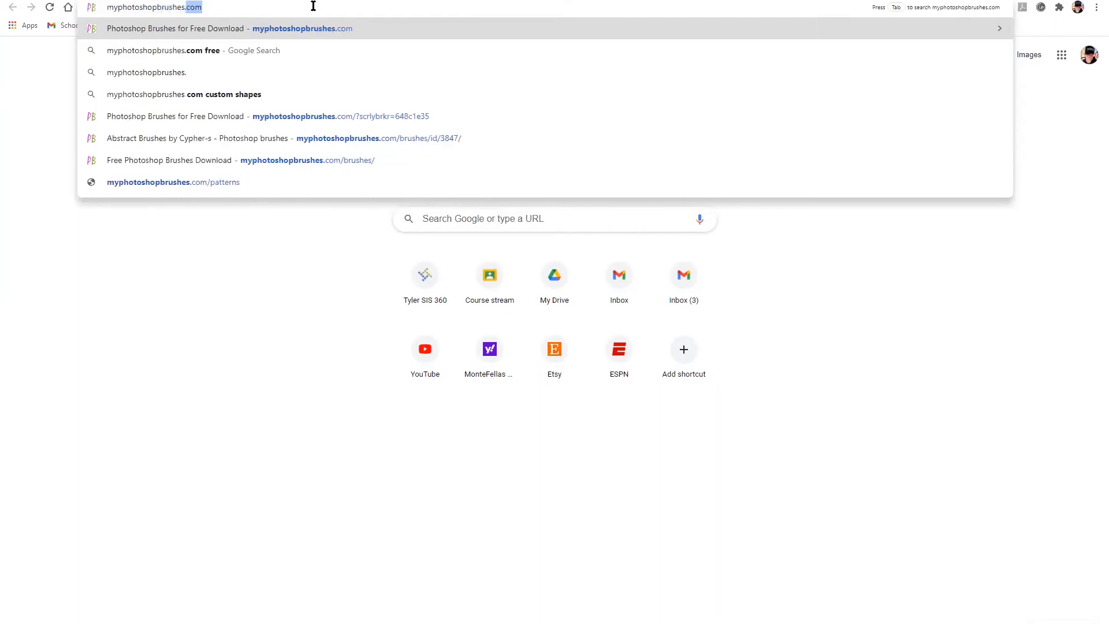
pyautogui.write('com')
pyautogui.press('Return')
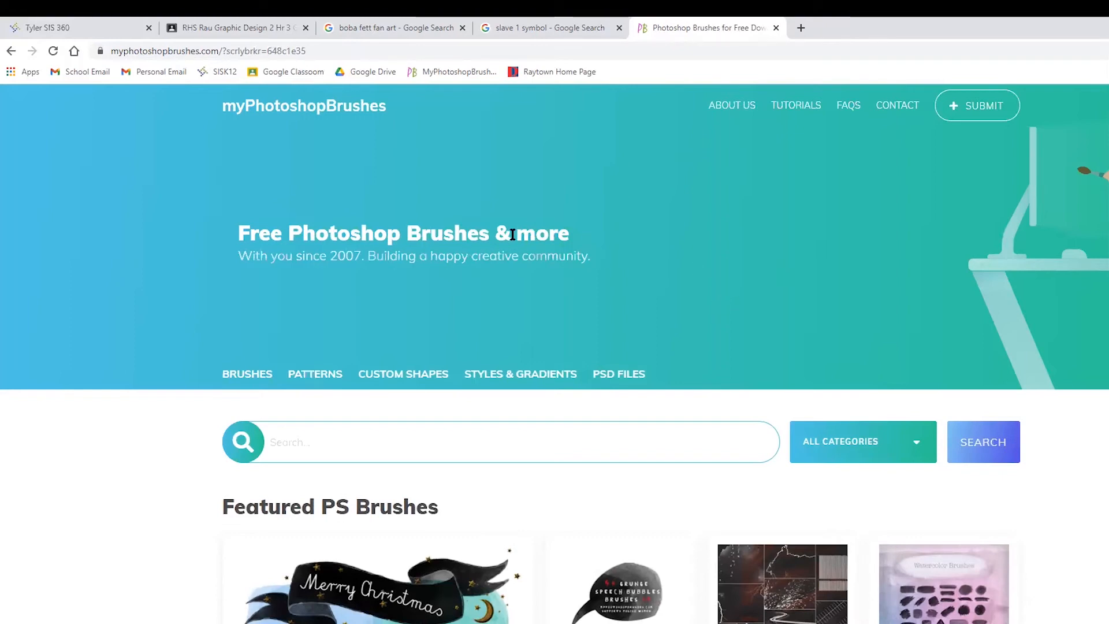
# - Look over the featured brushes on the home page and open the site's Brushes category
pyautogui.scroll(-3, 193, 341)
pyautogui.scroll(3, 197, 338)
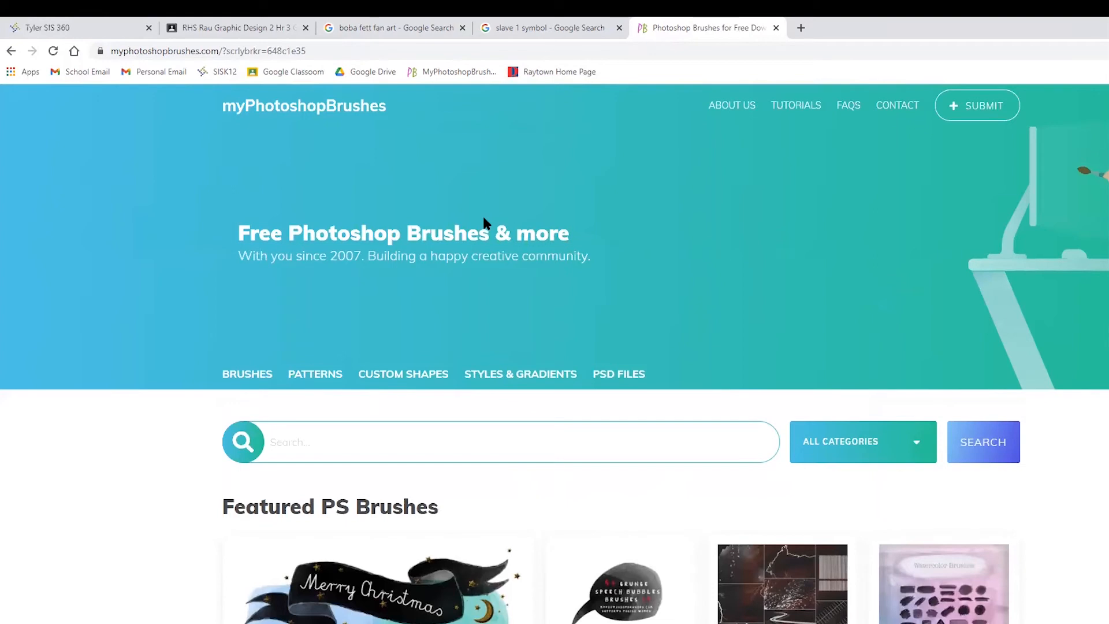
pyautogui.scroll(-2, 483, 213)
pyautogui.scroll(-4, 494, 254)
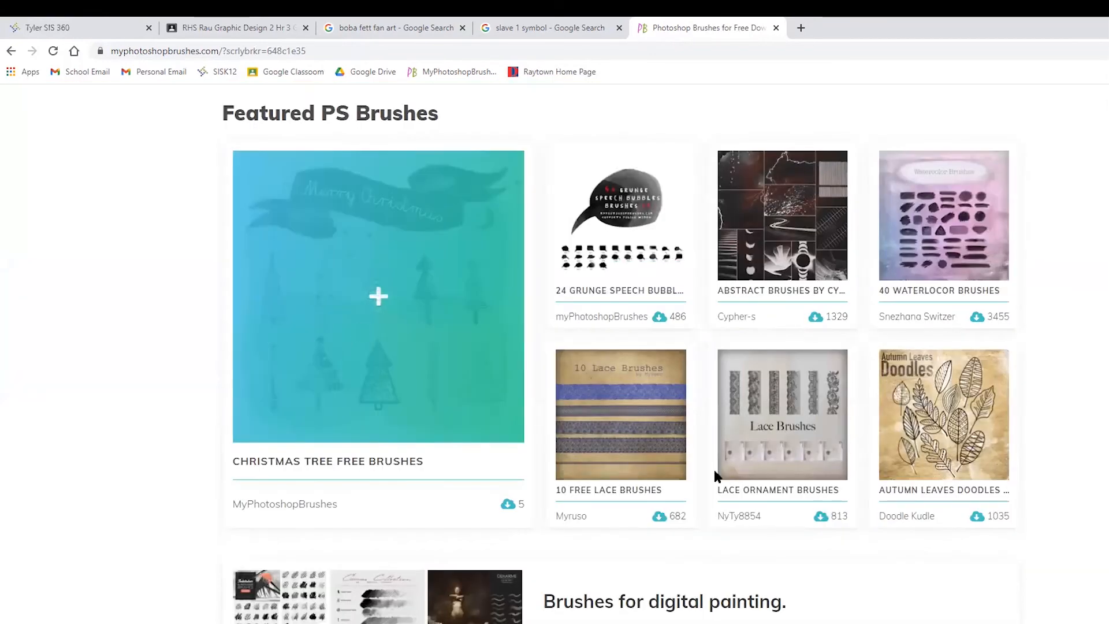
pyautogui.scroll(3, 218, 383)
pyautogui.scroll(3, 207, 372)
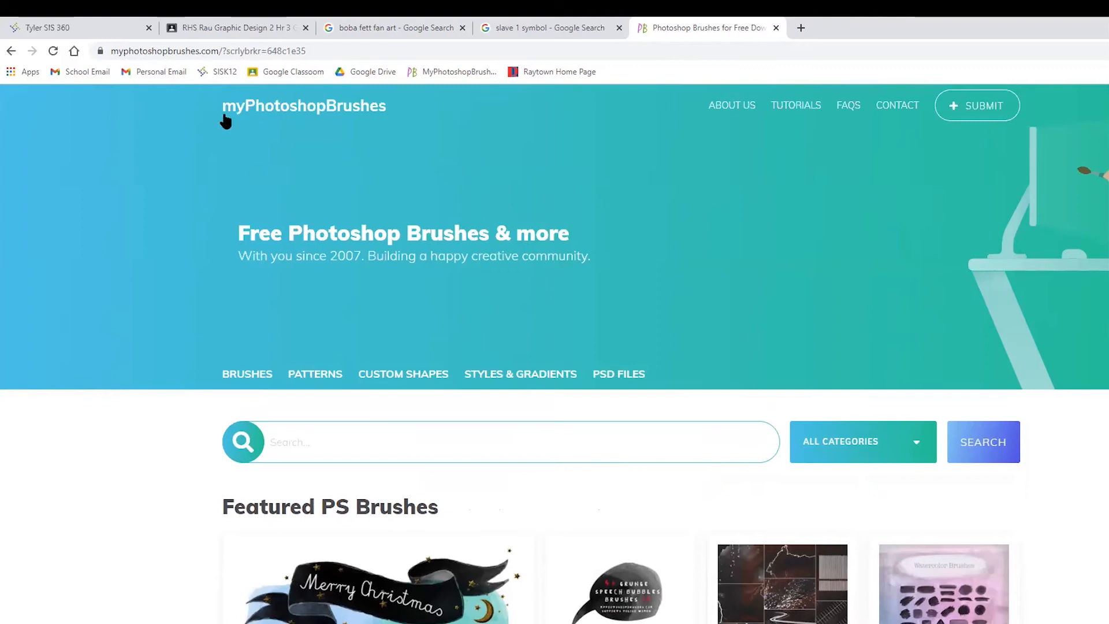
pyautogui.click(249, 375)
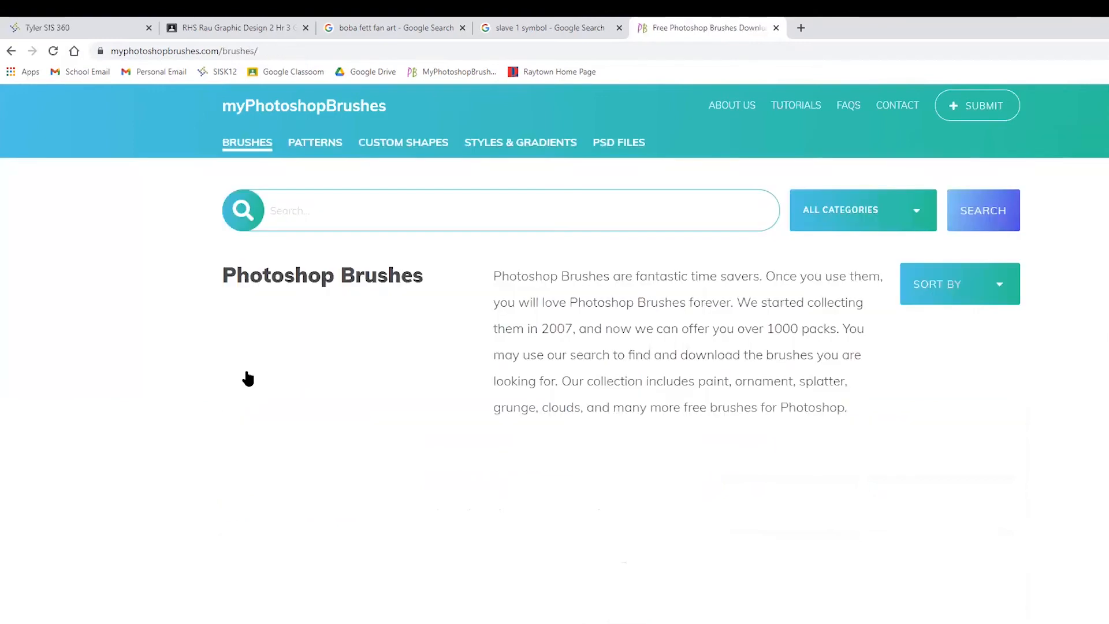
# - Browse the free brush packs offered in the Brushes category
pyautogui.scroll(-10, 397, 452)
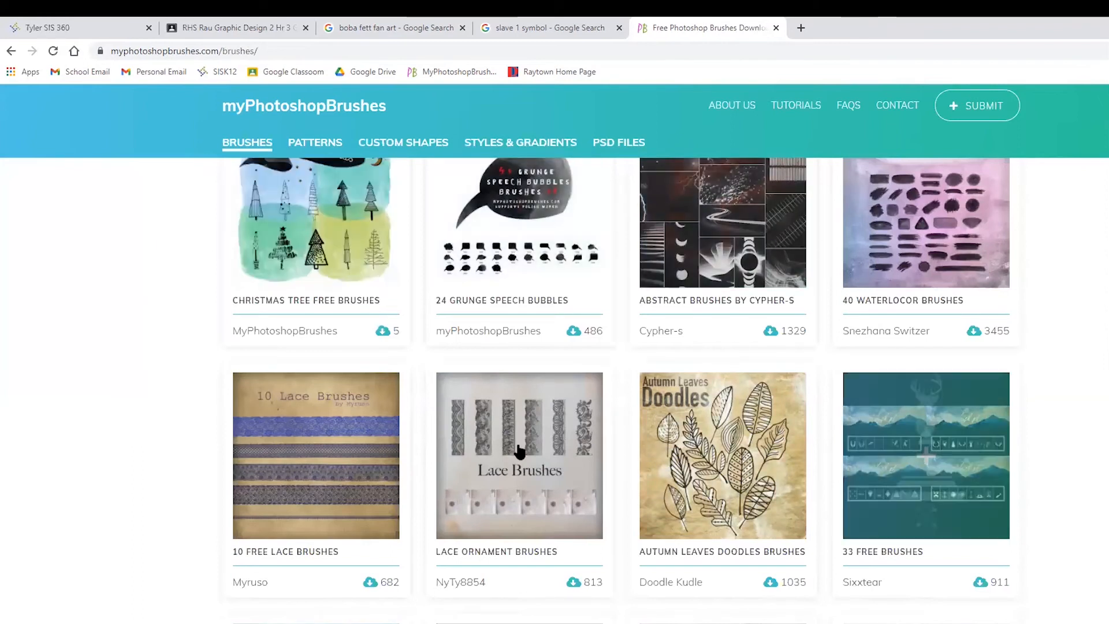
pyautogui.scroll(-2, 86, 485)
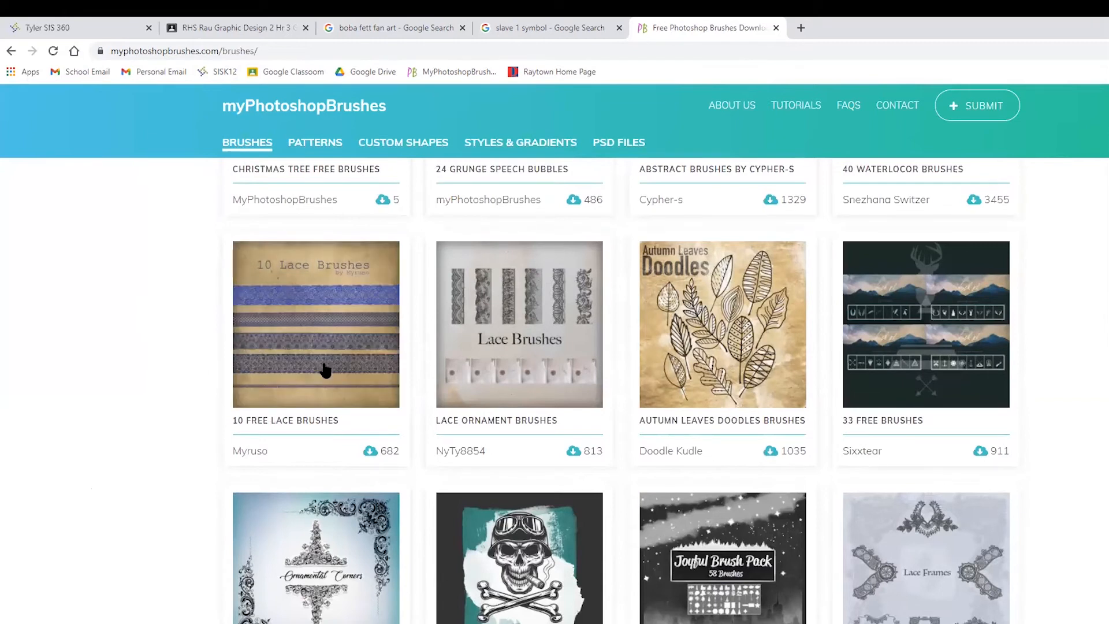
pyautogui.scroll(-3, 1044, 520)
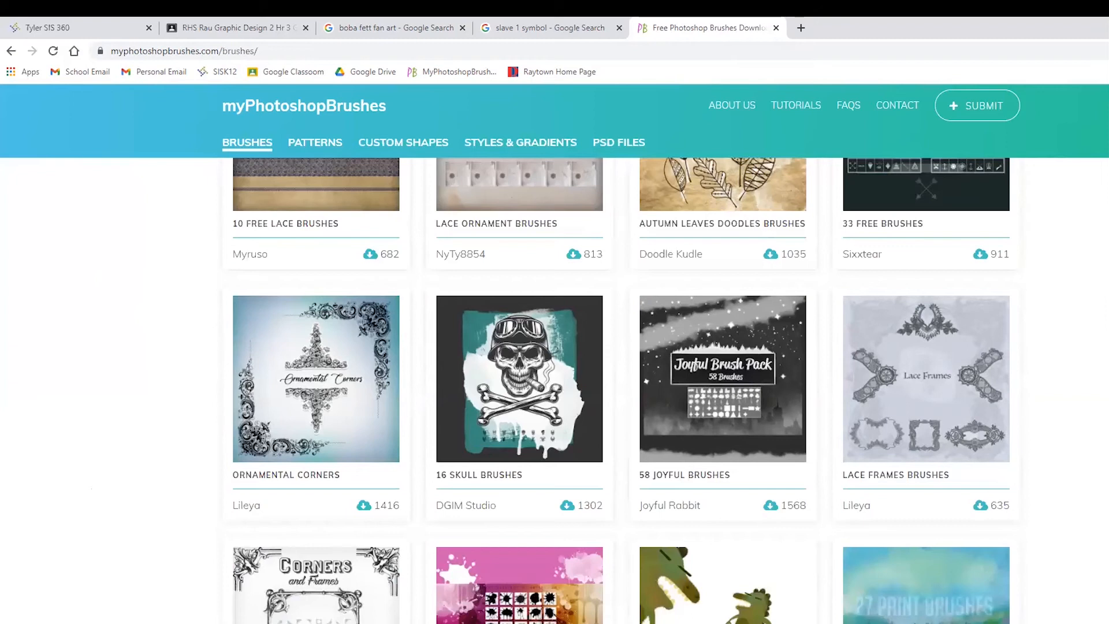
pyautogui.scroll(-1, 990, 458)
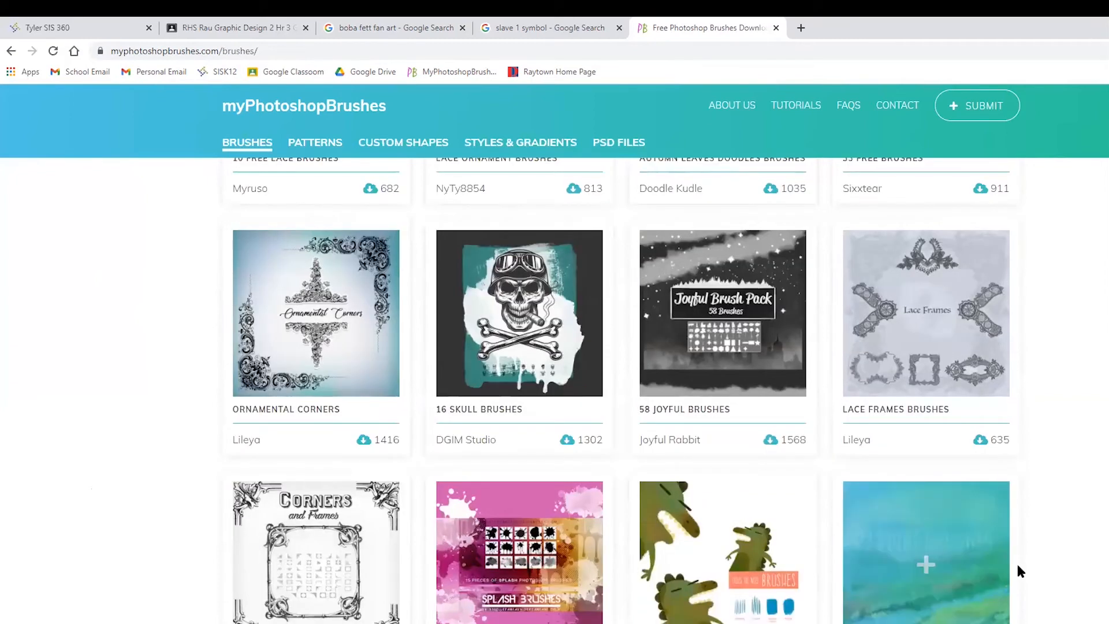
pyautogui.scroll(-1, 987, 528)
pyautogui.scroll(-2, 987, 529)
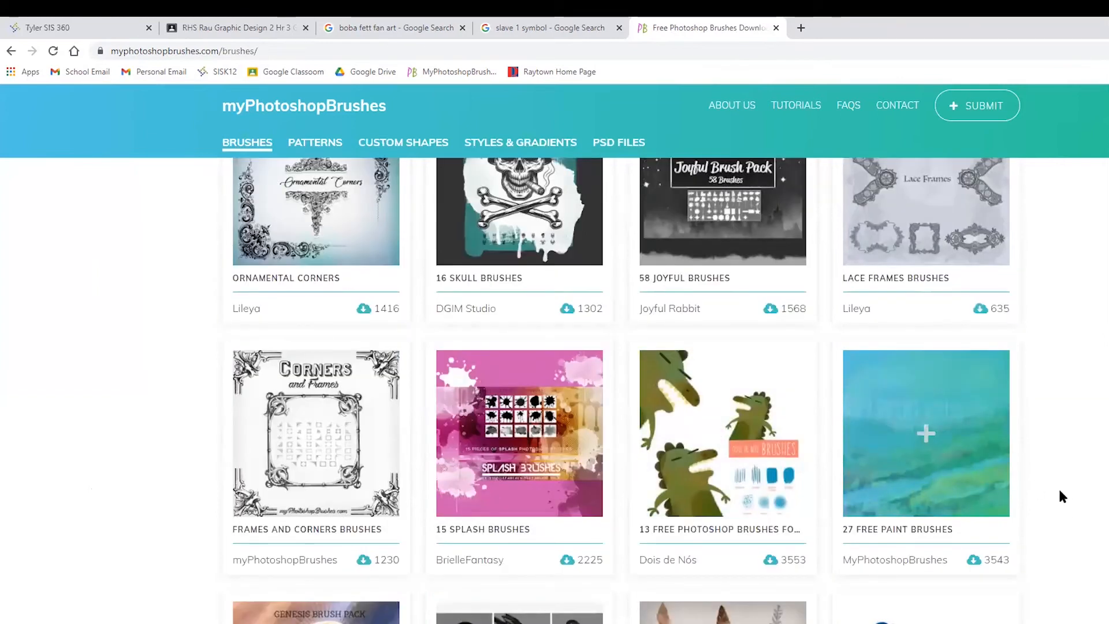
pyautogui.scroll(-3, 963, 485)
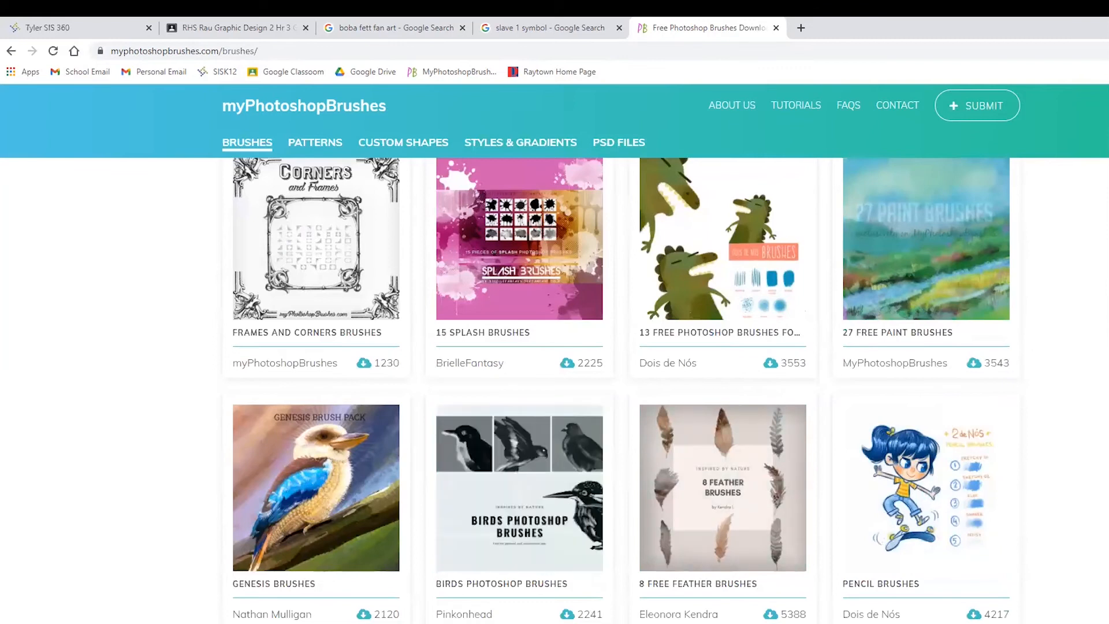
pyautogui.scroll(-5, 622, 390)
pyautogui.scroll(5, 622, 390)
pyautogui.scroll(15, 926, 231)
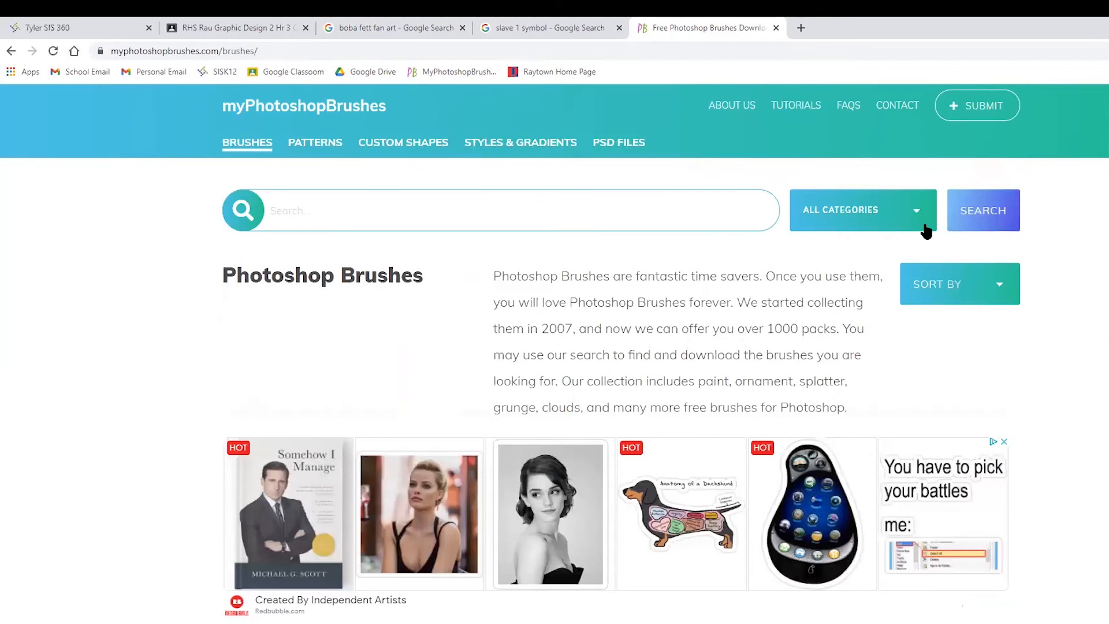
# - Examine the category filter and sorting choices for the brush listing, leaving all categories included
pyautogui.click(926, 231)
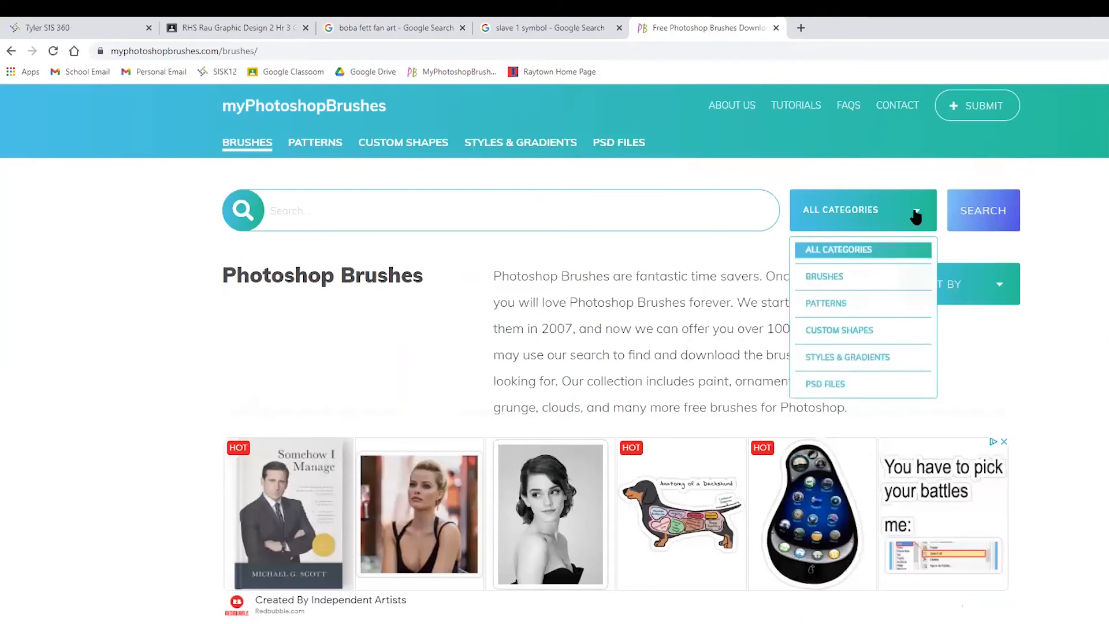
pyautogui.click(1090, 260)
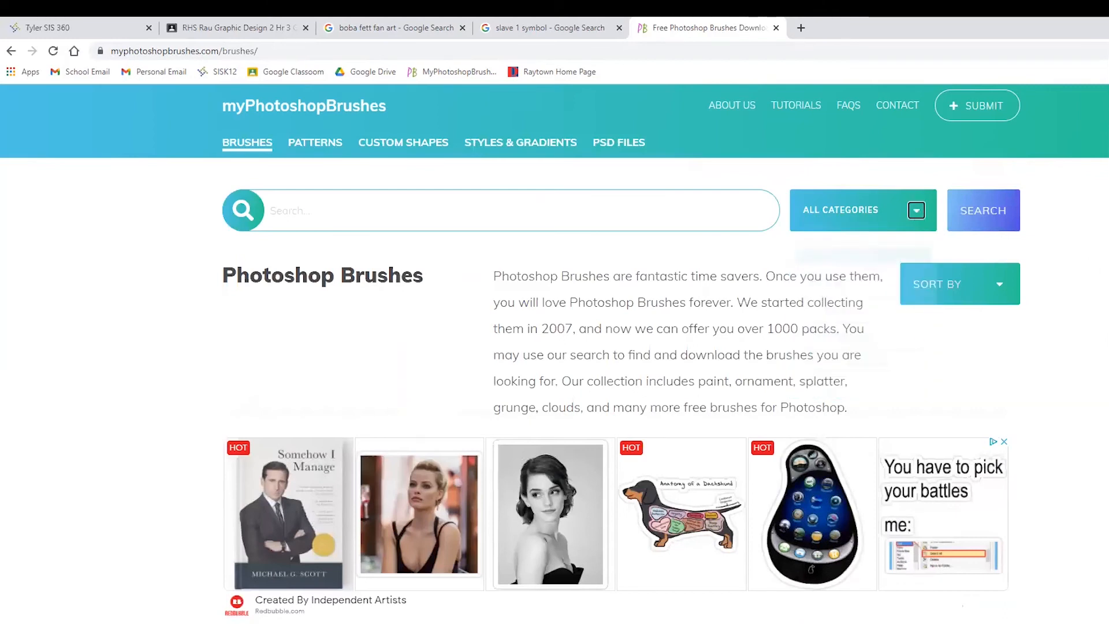
pyautogui.click(1009, 284)
pyautogui.click(1086, 281)
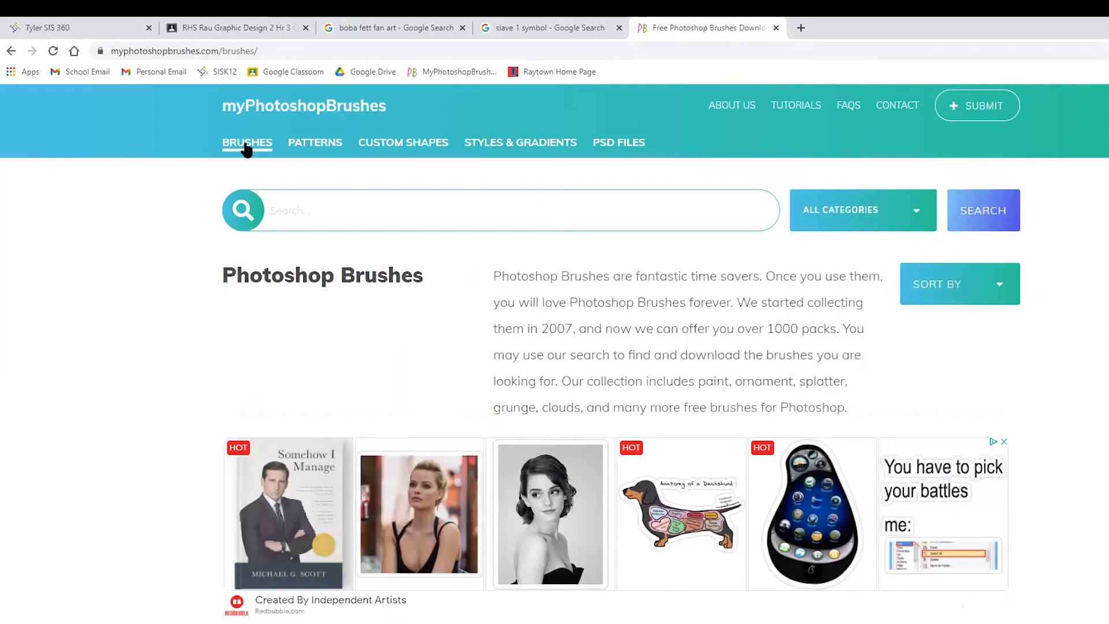
pyautogui.scroll(-5, 349, 398)
pyautogui.scroll(-20, 330, 396)
pyautogui.scroll(12, 285, 361)
pyautogui.scroll(13, 274, 346)
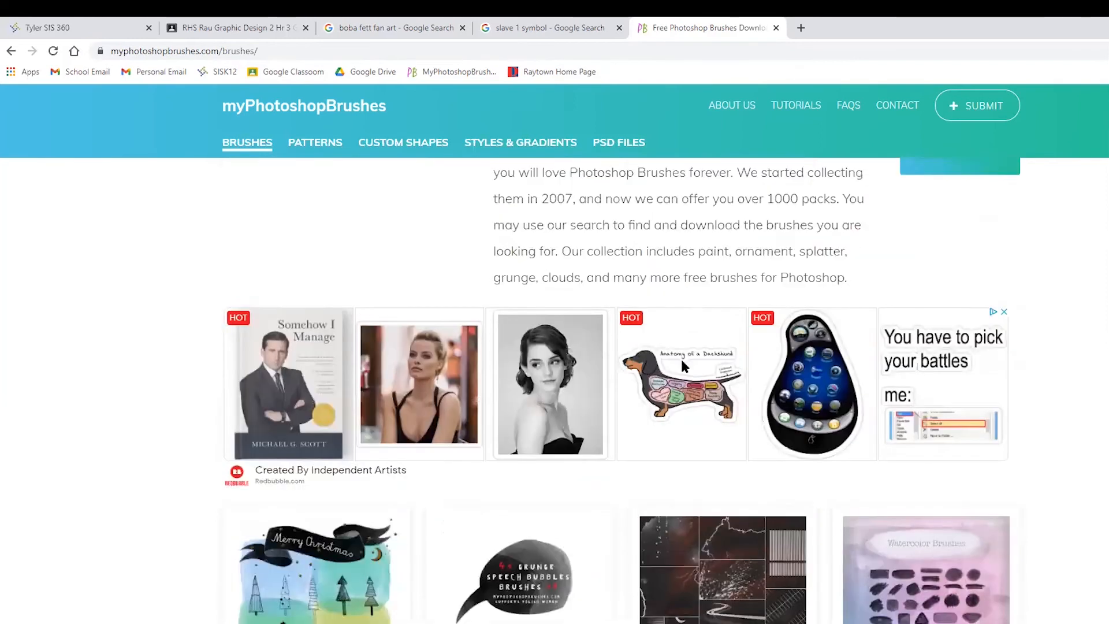
pyautogui.scroll(3, 681, 356)
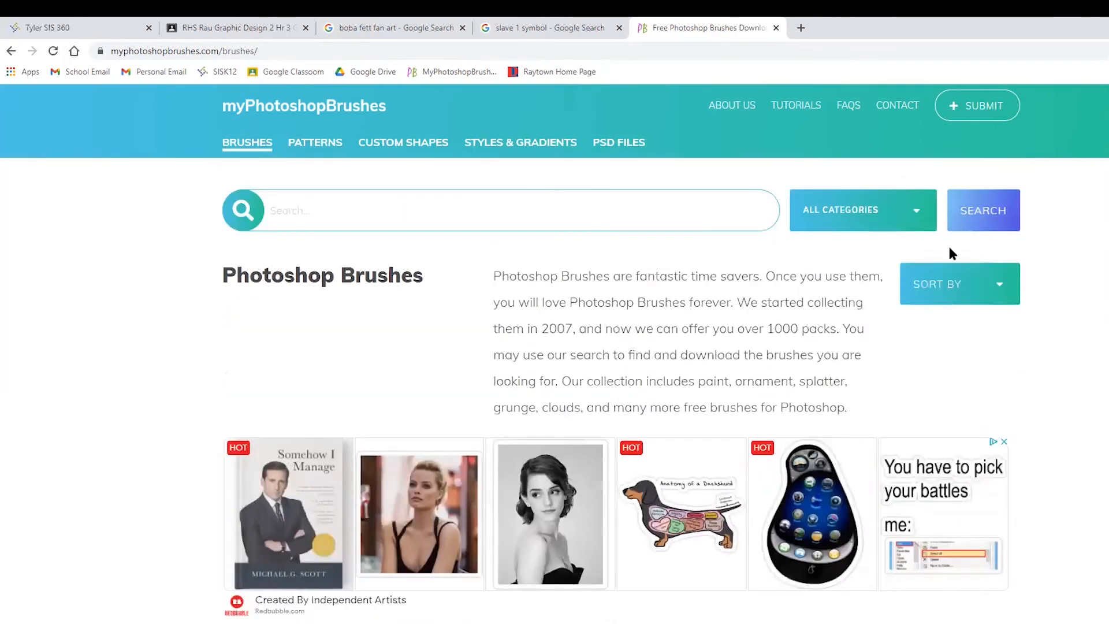
pyautogui.click(1004, 289)
pyautogui.click(912, 210)
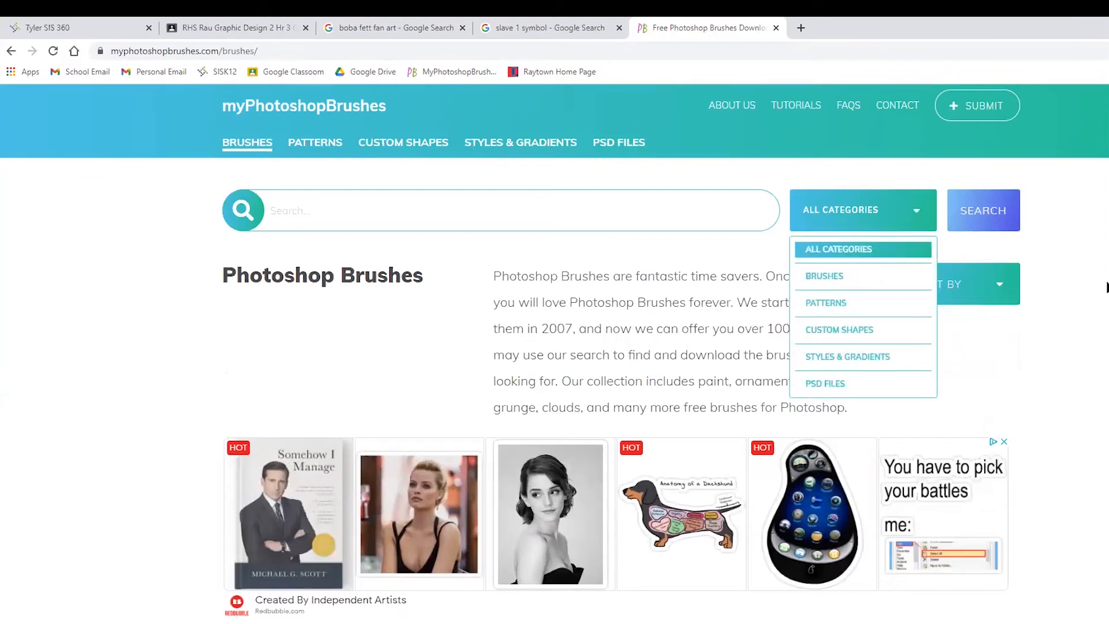
pyautogui.click(1070, 297)
# - Find the 58 Joyful Brushes pack in the brush listing and open its page
pyautogui.scroll(-5, 381, 407)
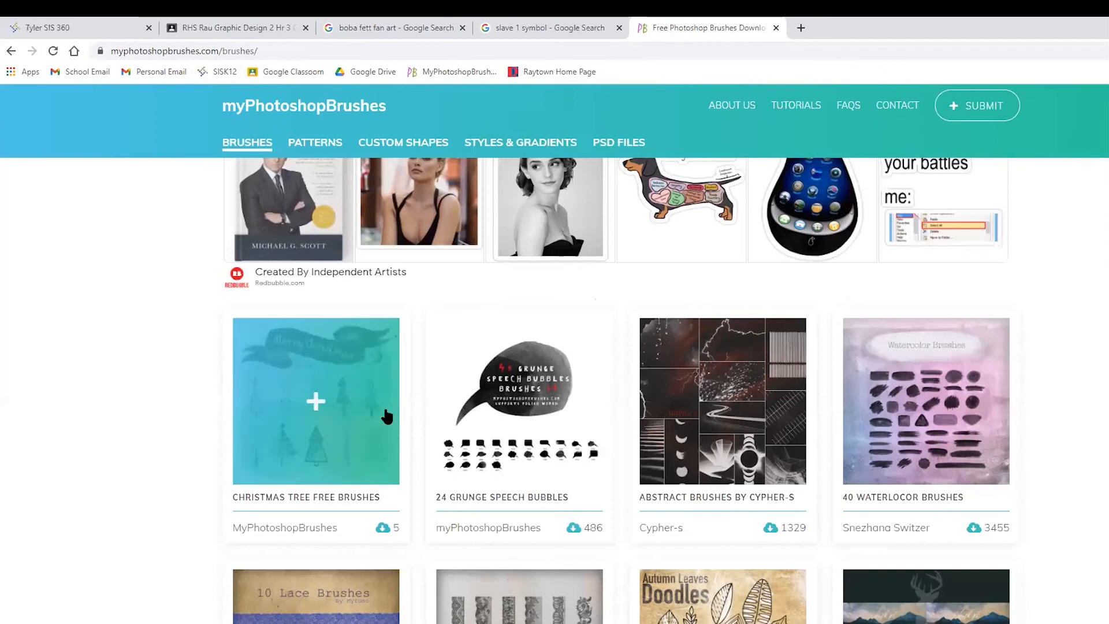
pyautogui.scroll(-4, 384, 412)
pyautogui.scroll(-5, 374, 303)
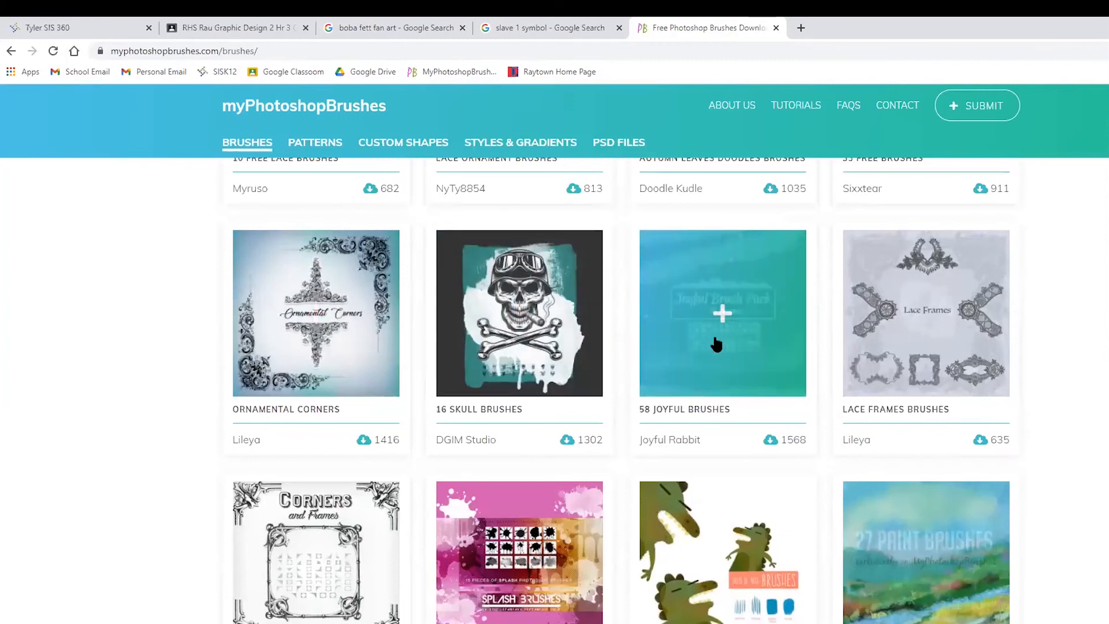
pyautogui.click(707, 351)
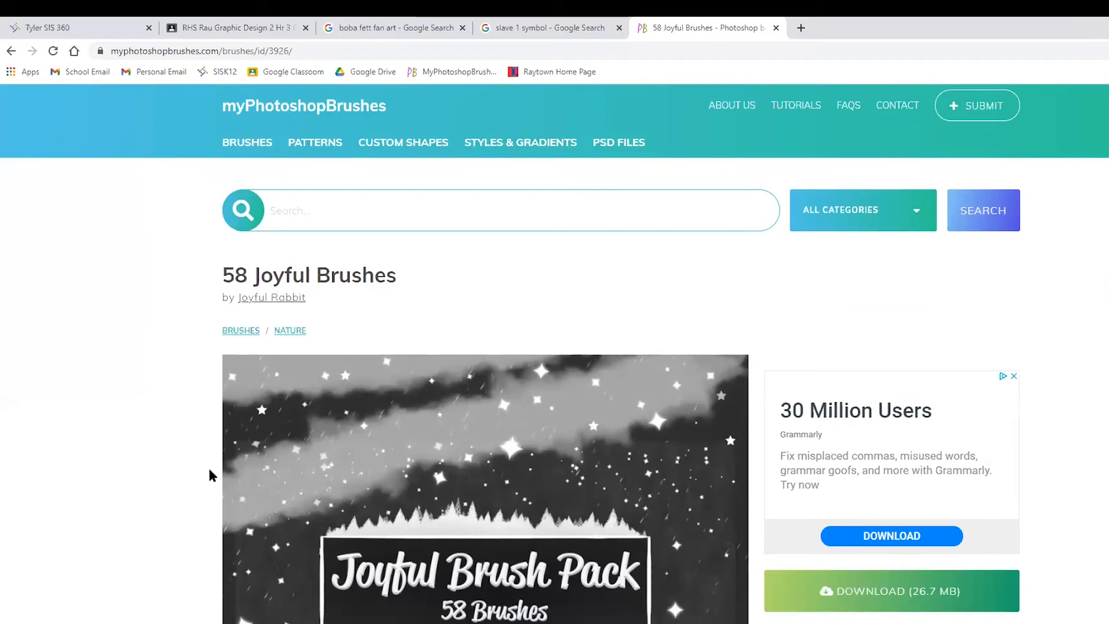
# - Examine the description and the previews of the individual brushes included in the 58 Joyful Brushes pack
pyautogui.scroll(-10, 202, 465)
pyautogui.scroll(-5, 145, 459)
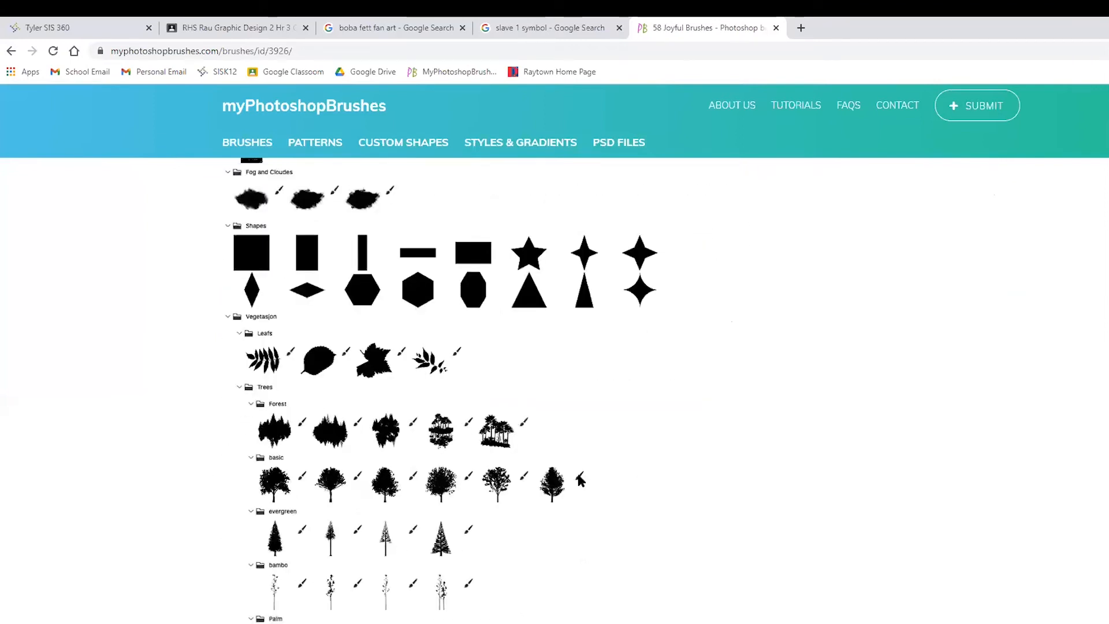
pyautogui.scroll(-3, 373, 604)
pyautogui.scroll(5, 376, 490)
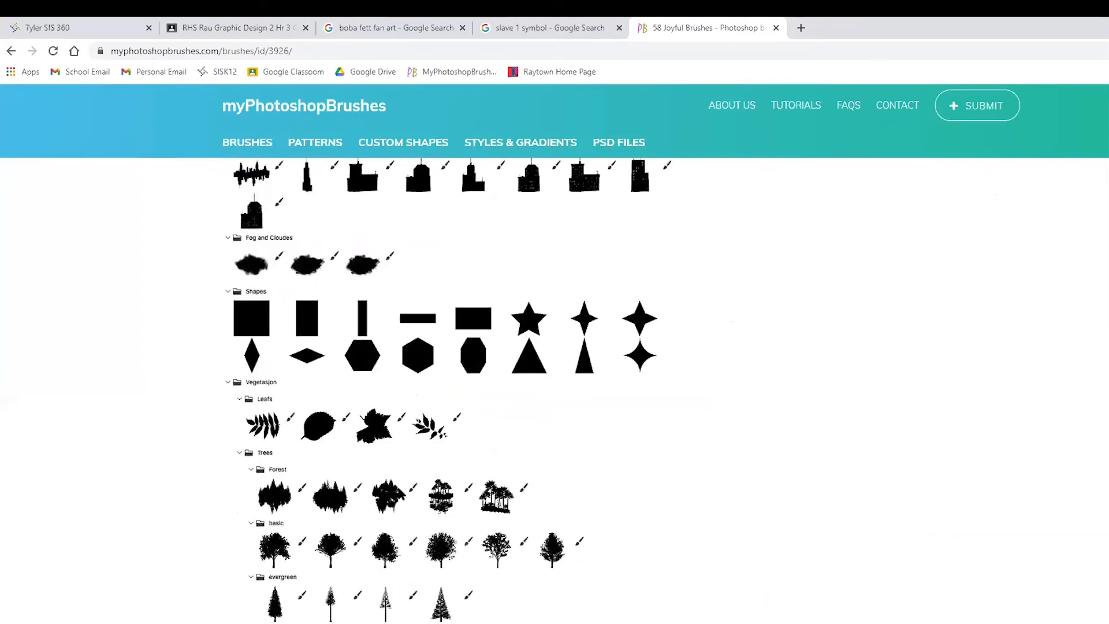
pyautogui.scroll(1, 338, 359)
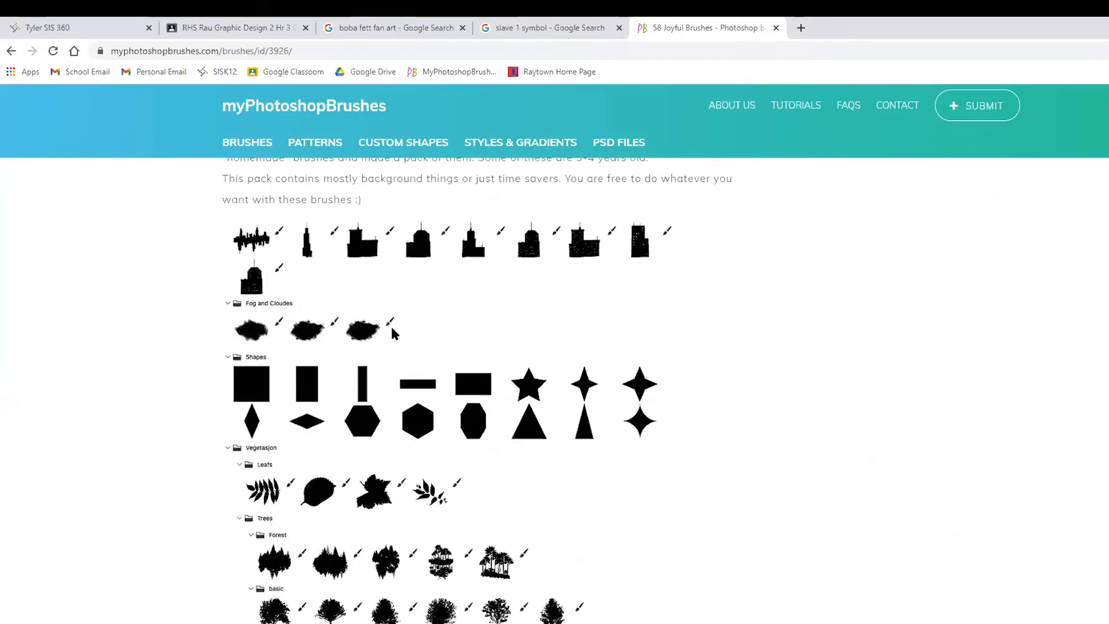
pyautogui.scroll(2, 390, 327)
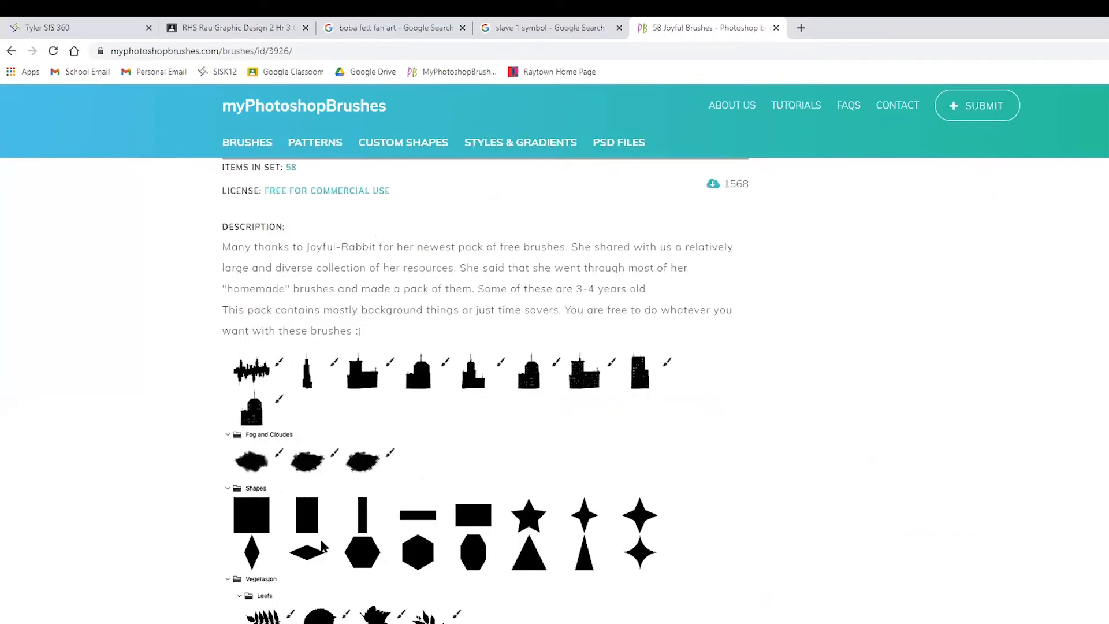
pyautogui.scroll(-4, 325, 547)
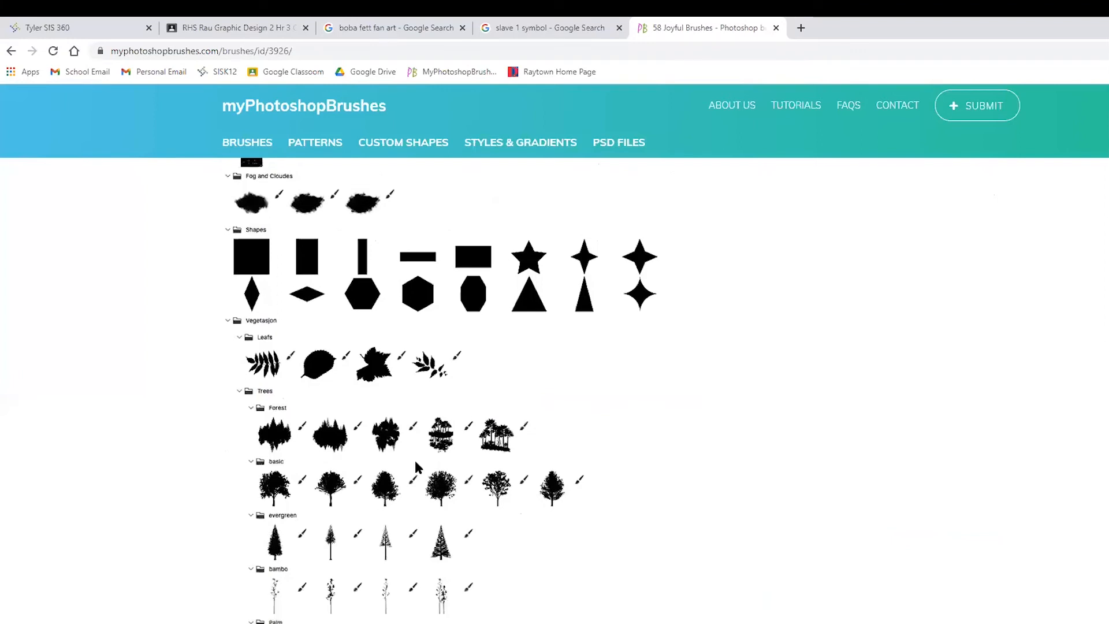
pyautogui.scroll(10, 414, 458)
# - Return to the brush listing, open the 15 Splash Brushes pack and review its brush previews and download option
pyautogui.click(11, 51)
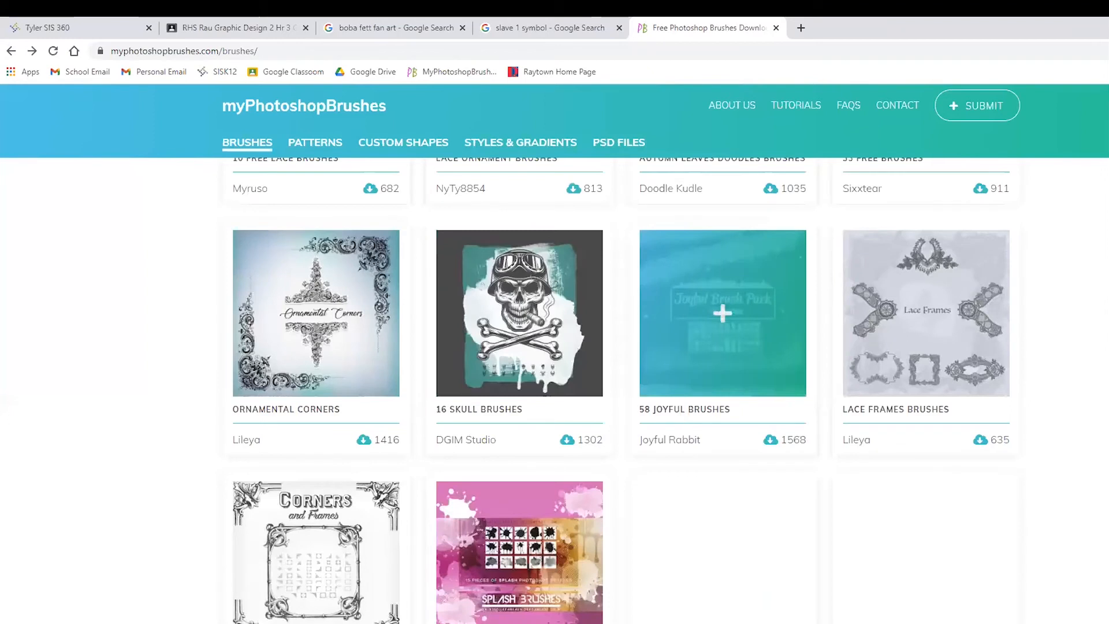
pyautogui.click(475, 618)
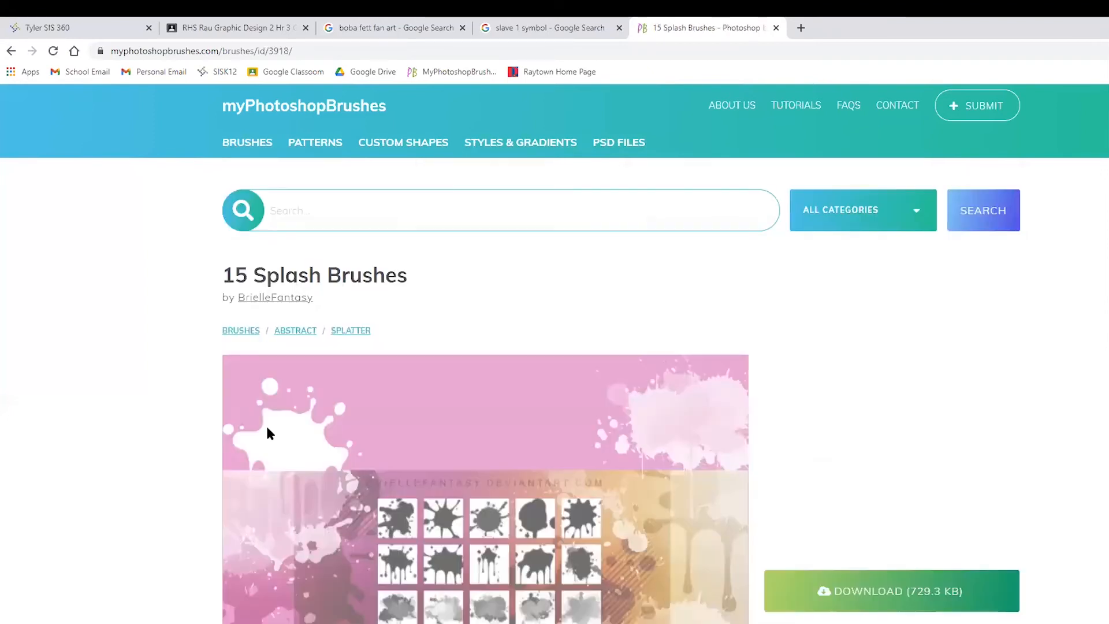
pyautogui.scroll(-4, 180, 465)
pyautogui.scroll(-7, 183, 482)
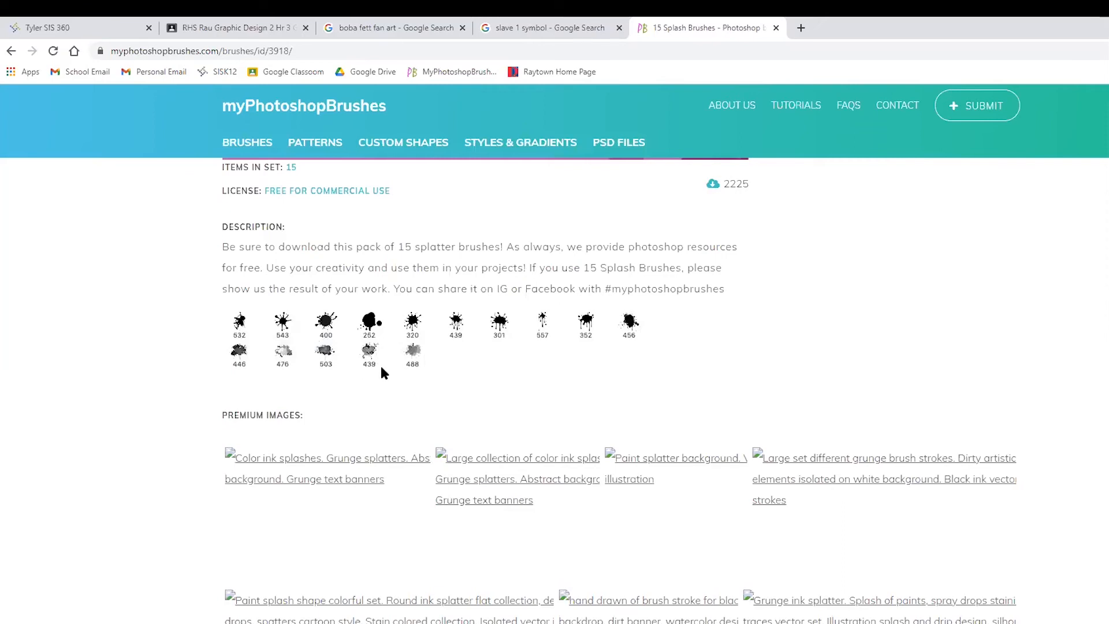
pyautogui.scroll(3, 416, 353)
pyautogui.scroll(2, 411, 511)
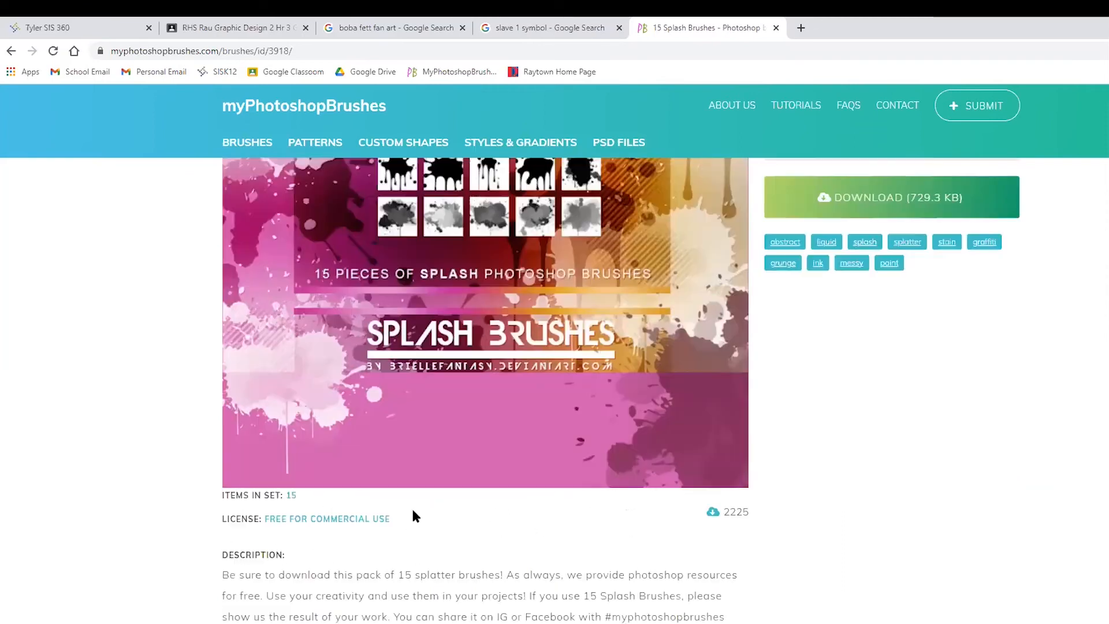
pyautogui.scroll(3, 425, 553)
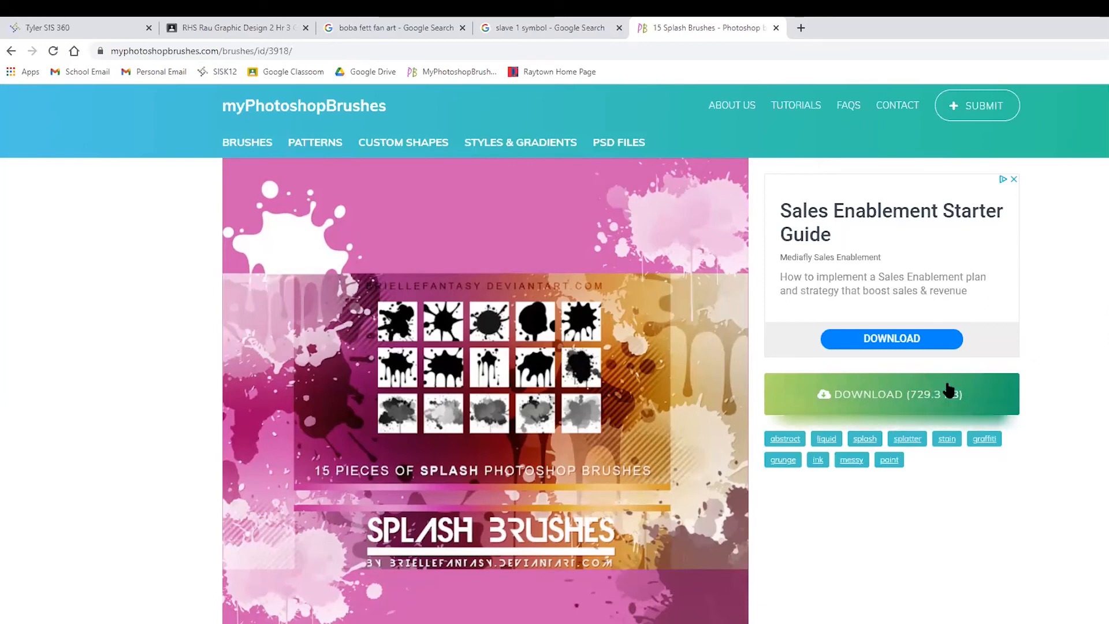
# - Review the description and brush thumbnails of the 15 Splash Brushes pack, and download the pack
pyautogui.scroll(-6, 703, 588)
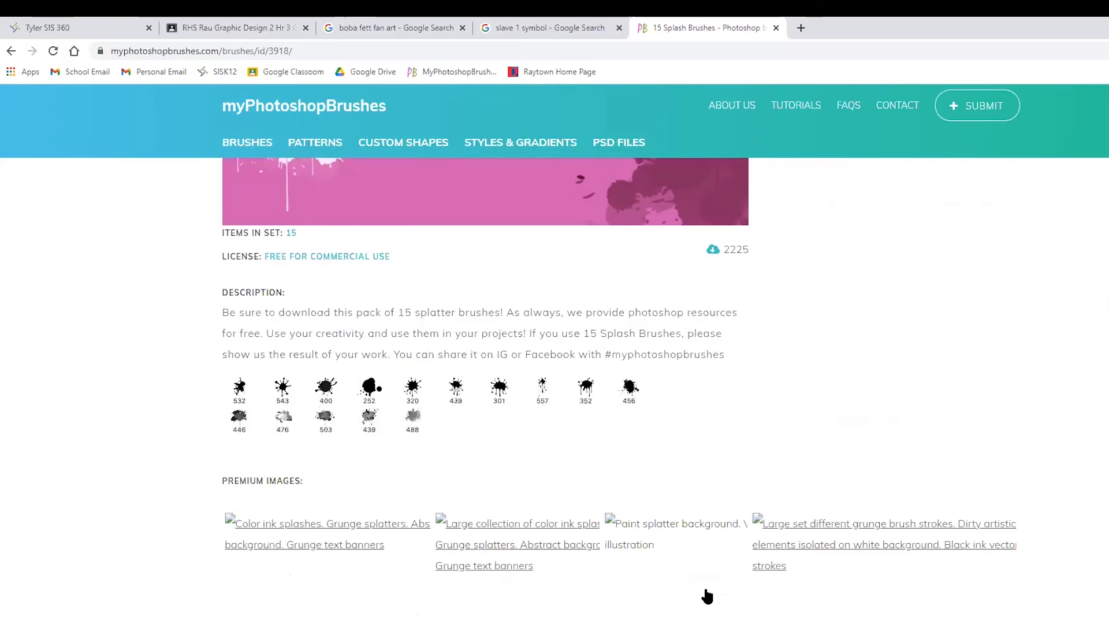
pyautogui.scroll(5, 891, 245)
pyautogui.scroll(5, 872, 361)
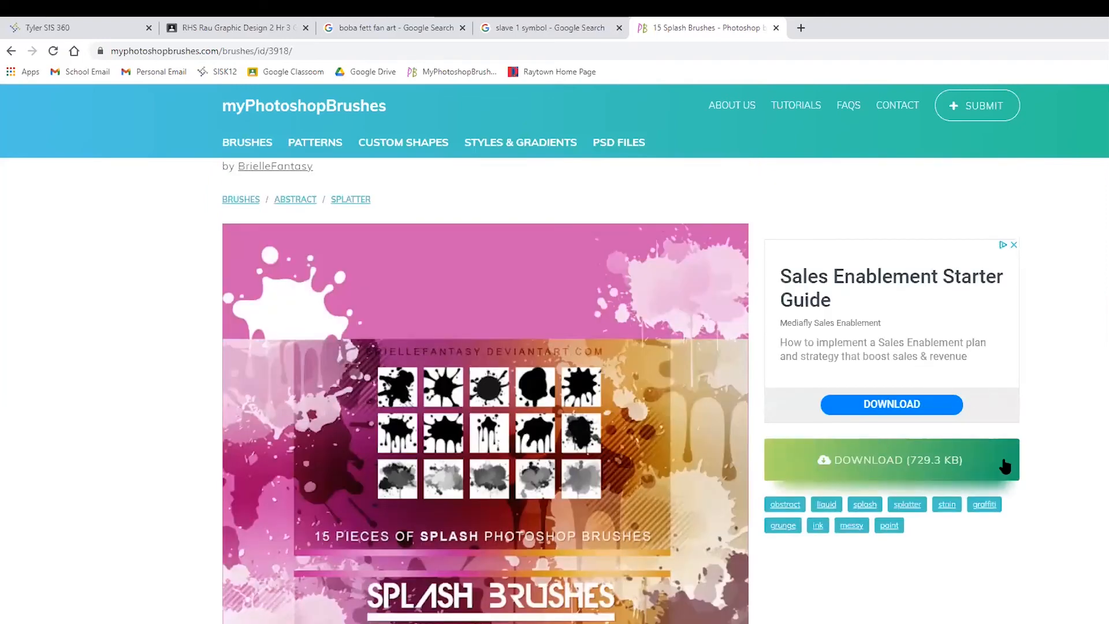
pyautogui.click(866, 460)
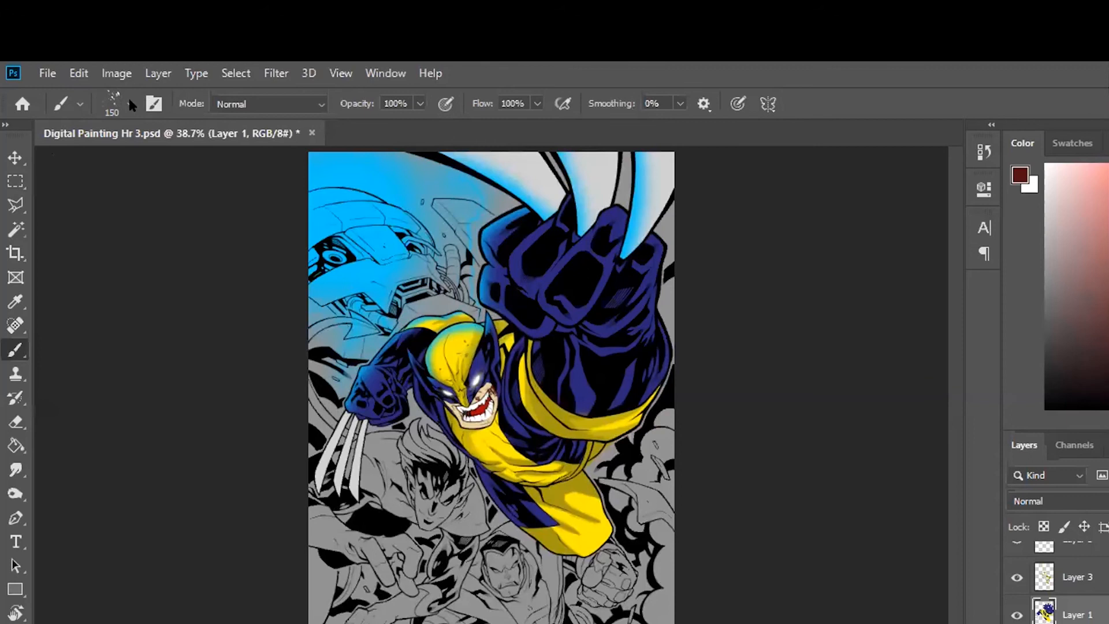
# - Switch to Photoshop and choose the 320 px splatter brush from the Splash Brushes By Brielle set
pyautogui.click(130, 105)
pyautogui.moveTo(315, 357); pyautogui.dragTo(321, 511)
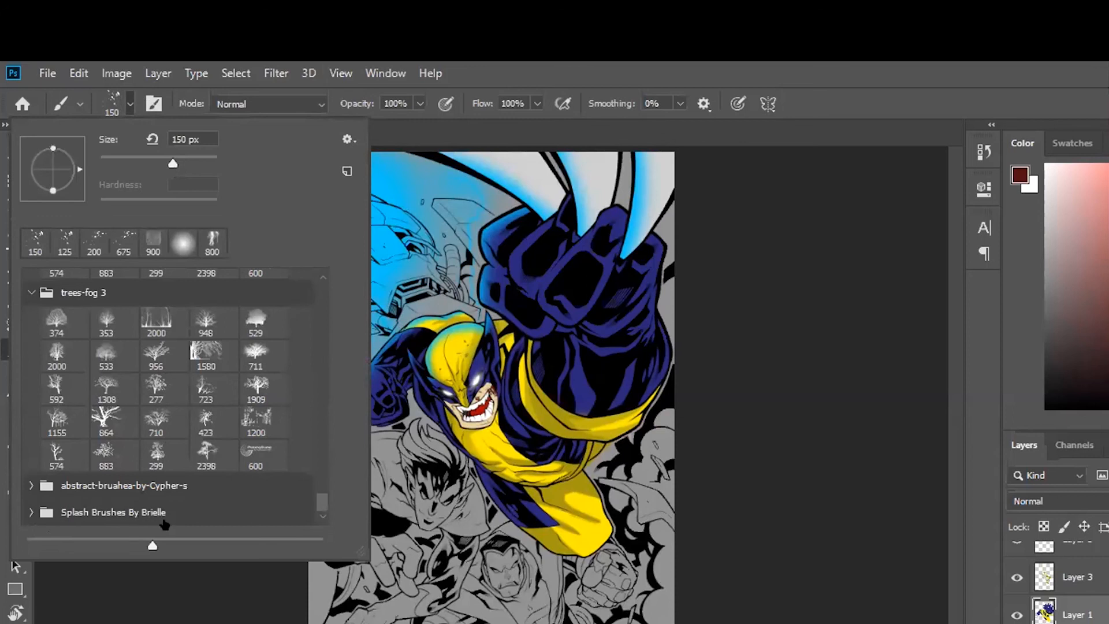
pyautogui.click(31, 511)
pyautogui.moveTo(321, 500); pyautogui.dragTo(322, 503)
pyautogui.scroll(-5, 324, 514)
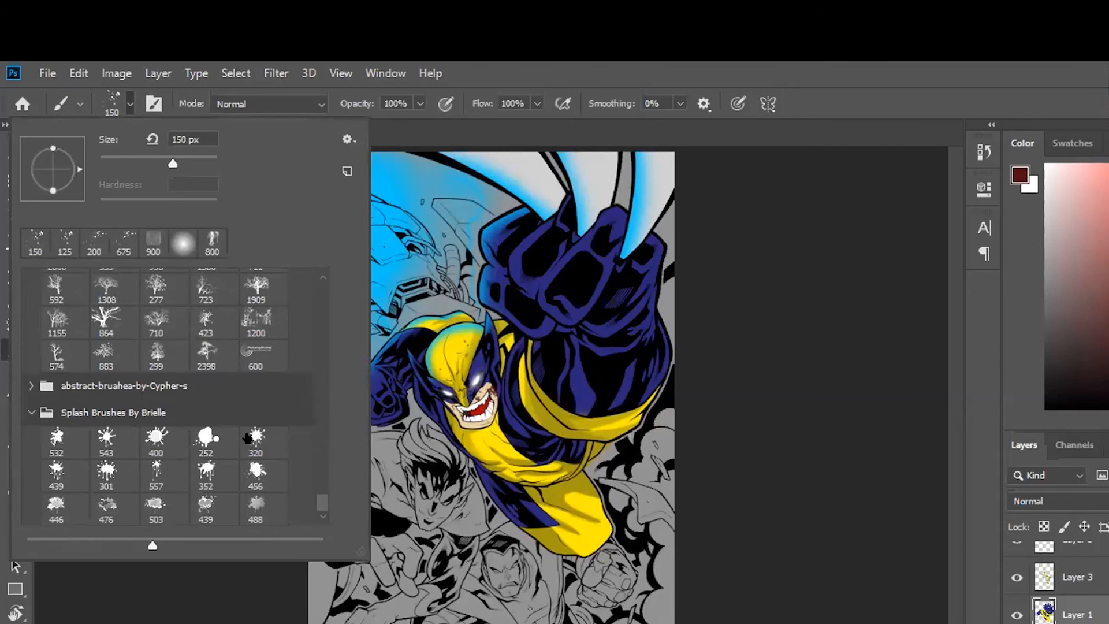
pyautogui.click(248, 437)
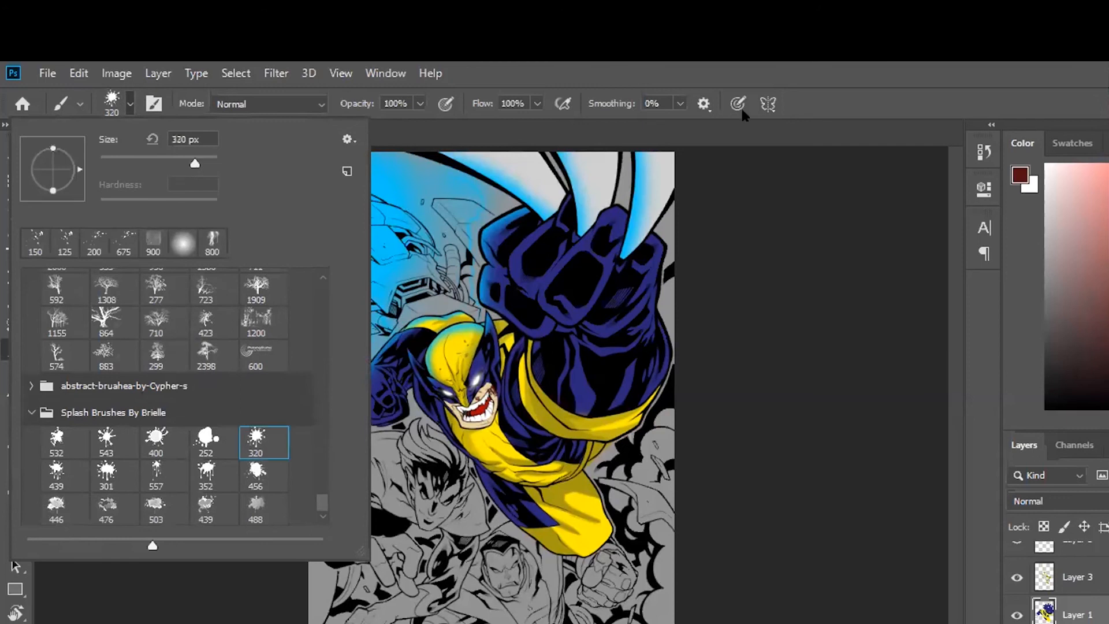
pyautogui.press('Return')
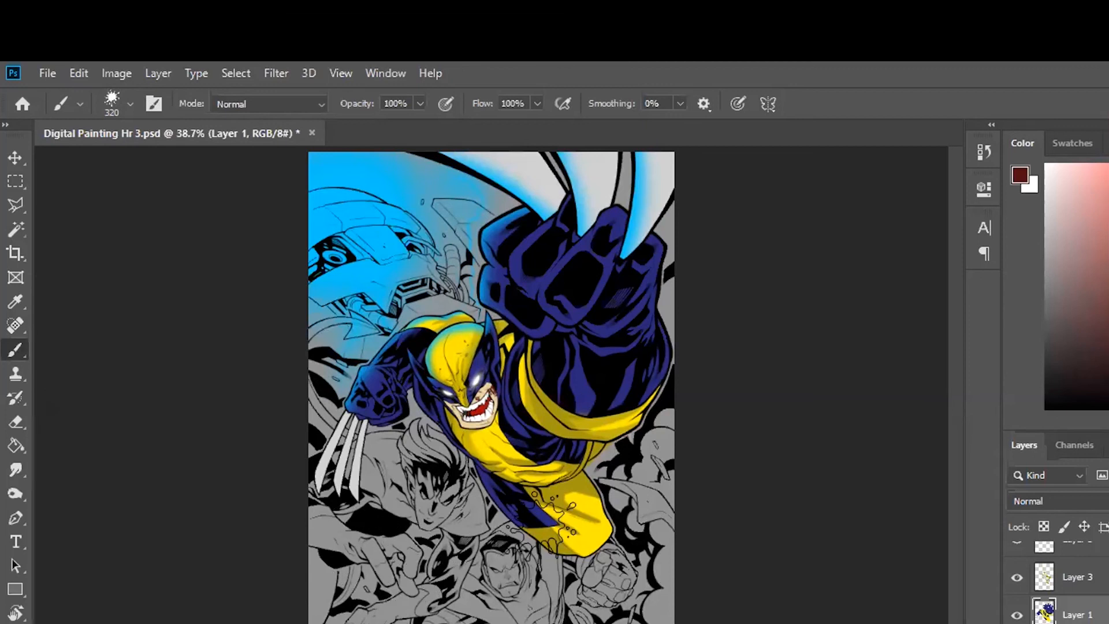
# - Try a dark red splatter stroke across the lower part of the artwork, and undo it
pyautogui.moveTo(370, 554); pyautogui.dragTo(641, 555)
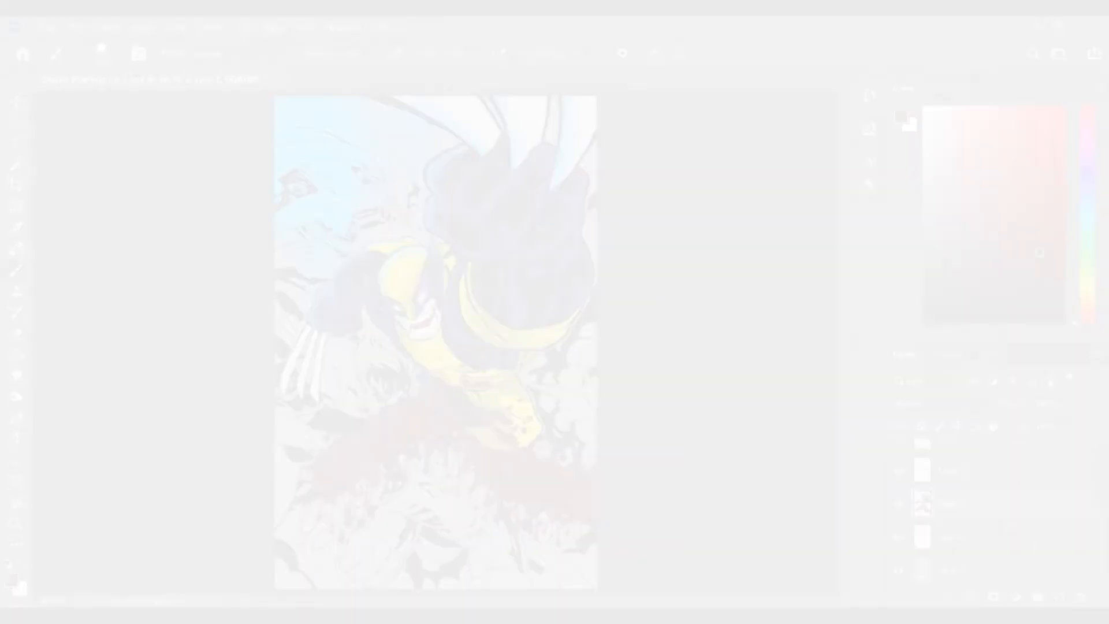
pyautogui.hotkey('ctrl', 'z')
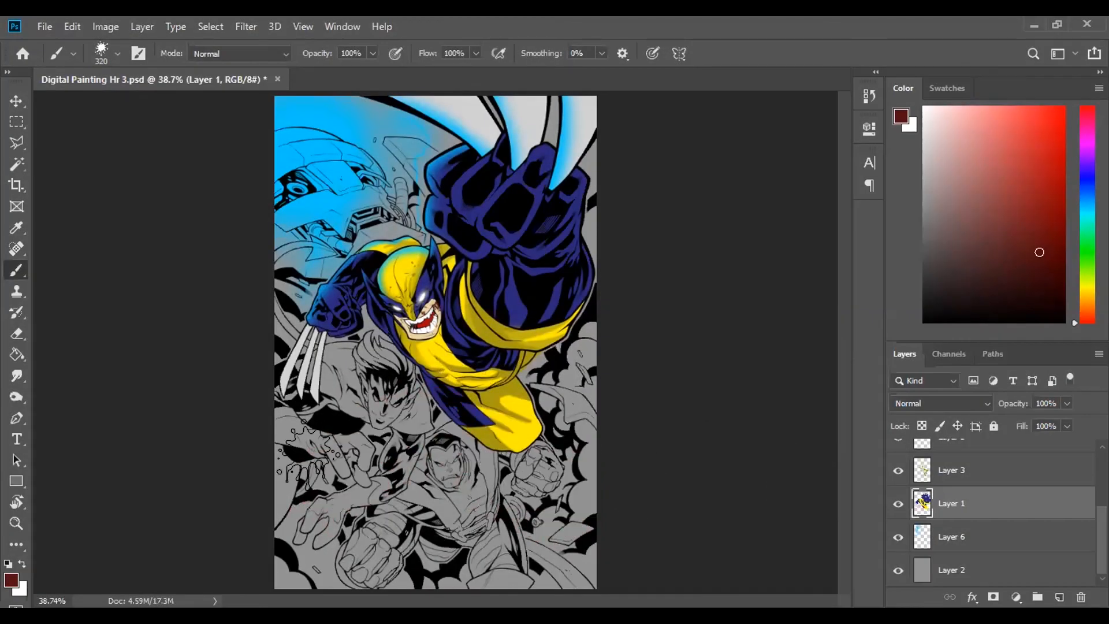
# - Set the foreground colour to a bright red for splatter on the lower half of the artwork
pyautogui.hotkey('ctrl', '+')
pyautogui.hotkey('ctrl', '+')
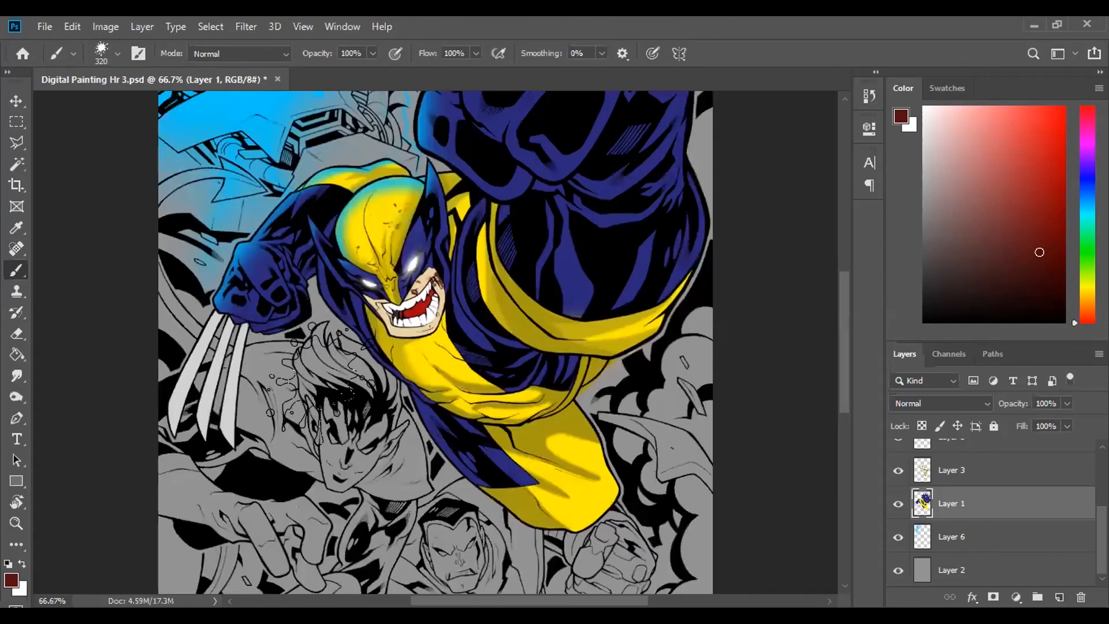
pyautogui.moveTo(334, 545); pyautogui.dragTo(334, 384)
pyautogui.scroll(-1, 335, 382)
pyautogui.click(1049, 127)
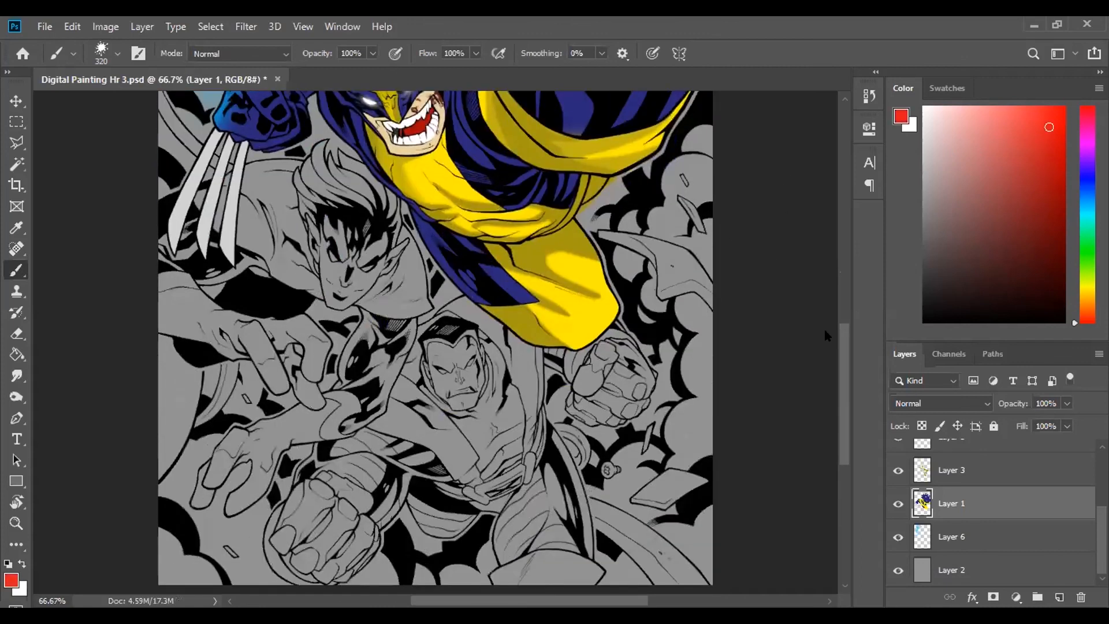
# - Try single red splatter stamps on the grey figure's hand and the hero's yellow costume, and undo both
pyautogui.scroll(-1, 283, 353)
pyautogui.click(275, 347)
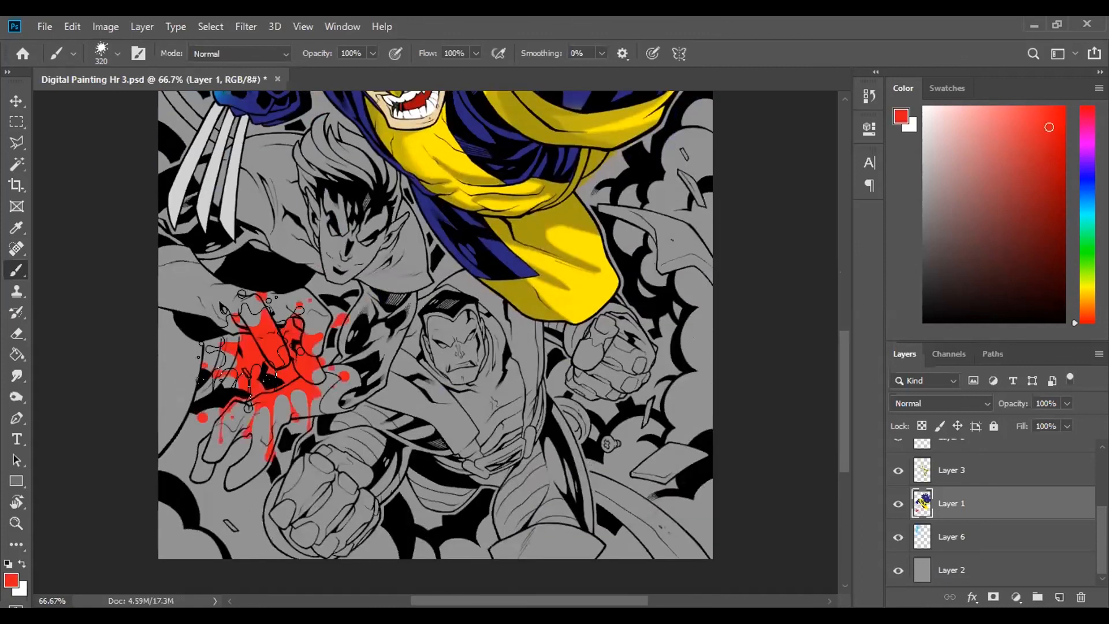
pyautogui.click(577, 286)
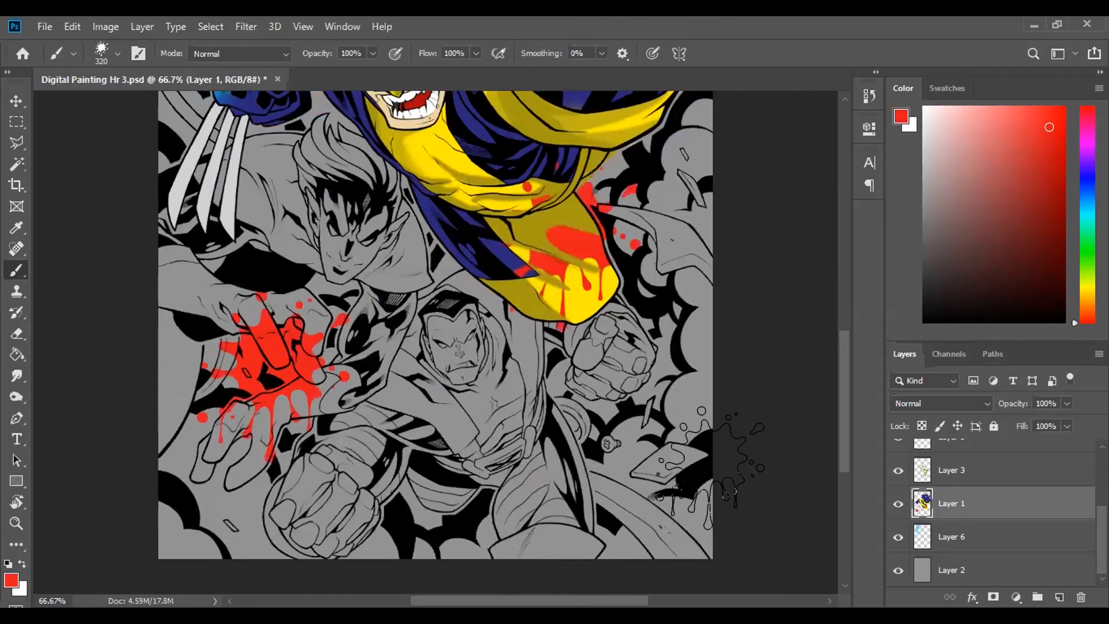
pyautogui.hotkey('ctrl', 'z')
pyautogui.hotkey('ctrl', 'z')
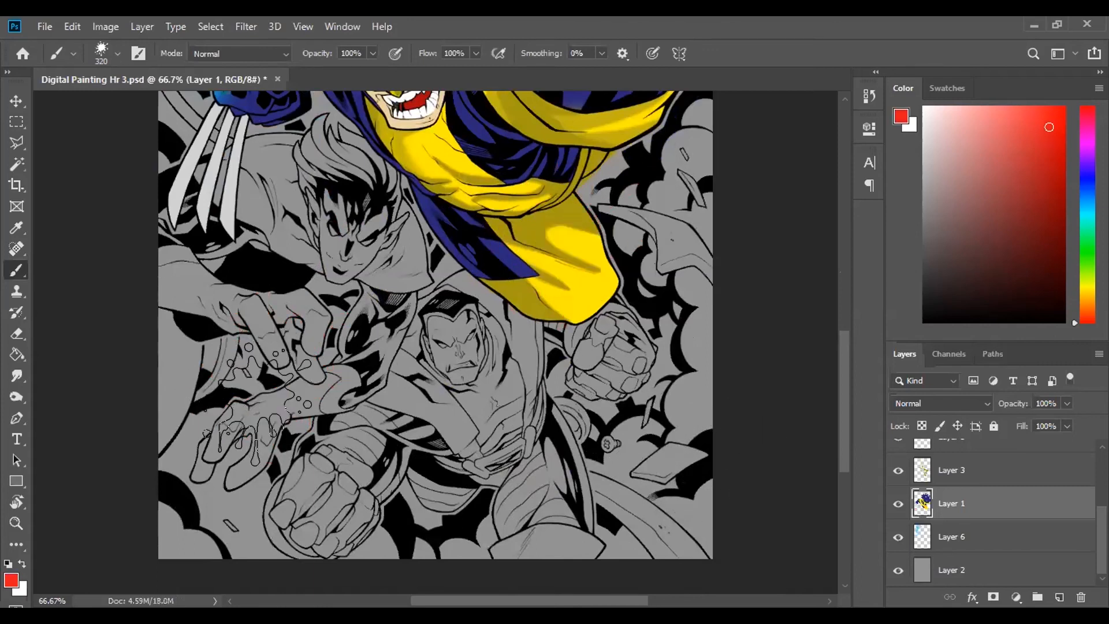
# - Switch to the 476 px textured brush from the Splash Brushes By Brielle set
pyautogui.click(102, 54)
pyautogui.click(99, 410)
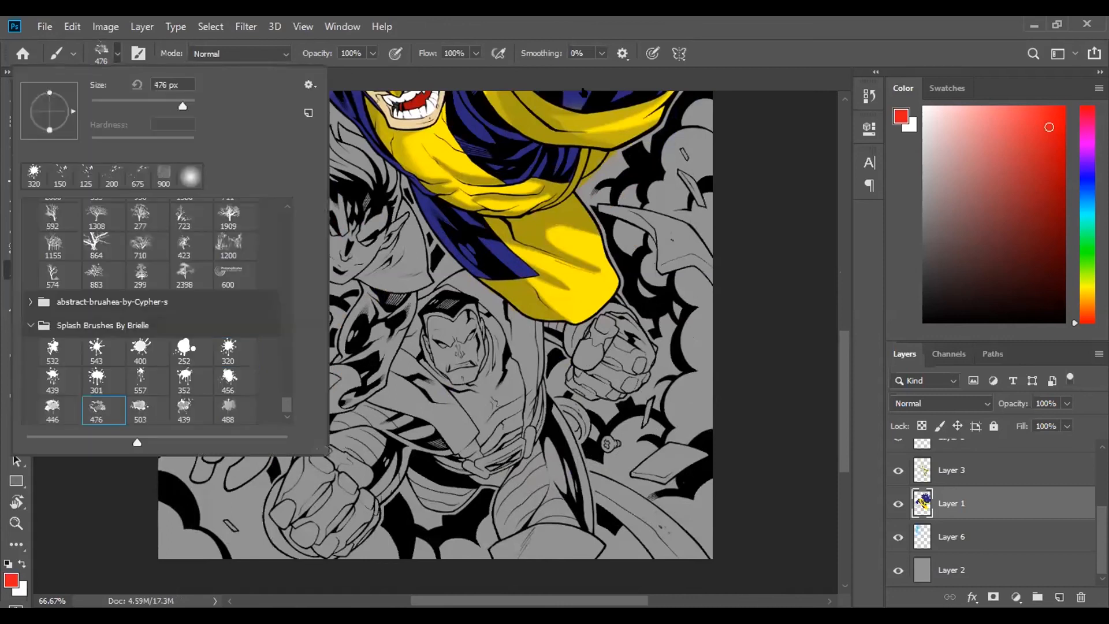
pyautogui.click(434, 394)
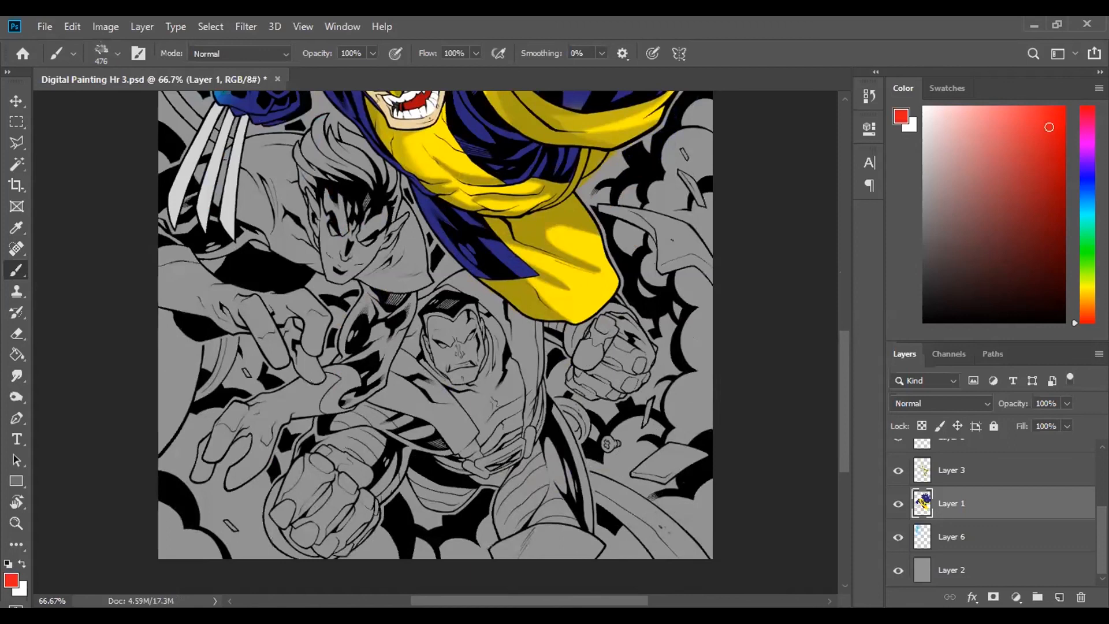
# - Try several red splatter stamps over the grey background figures and fists, and undo them all
pyautogui.click(327, 433)
pyautogui.click(583, 393)
pyautogui.click(399, 312)
pyautogui.click(253, 244)
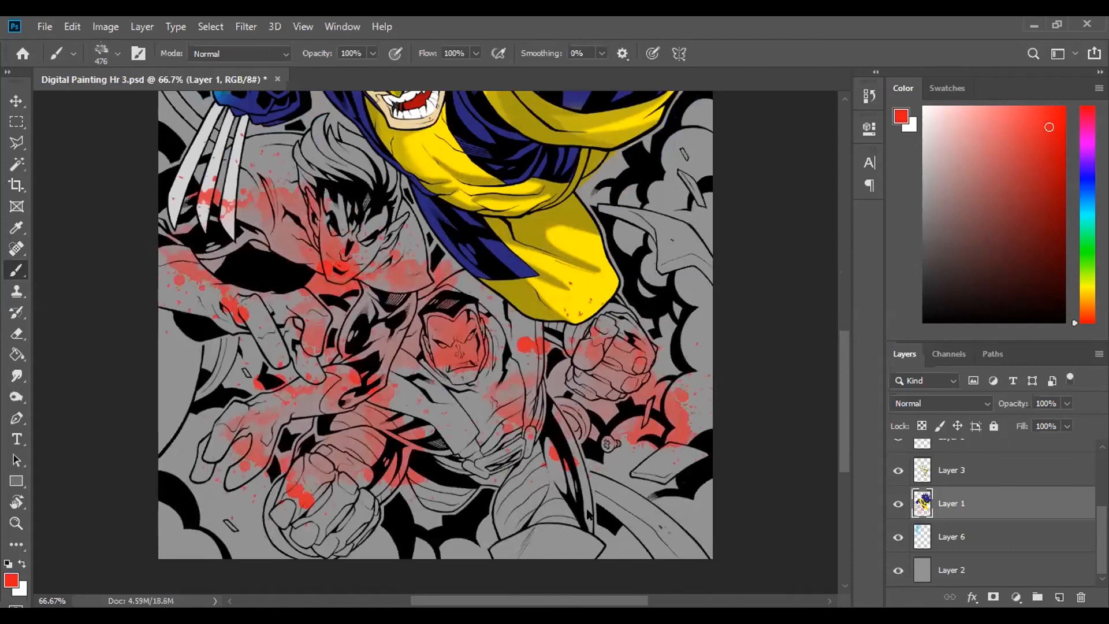
pyautogui.hotkey('ctrl', 'z')
pyautogui.hotkey('ctrl', 'z')
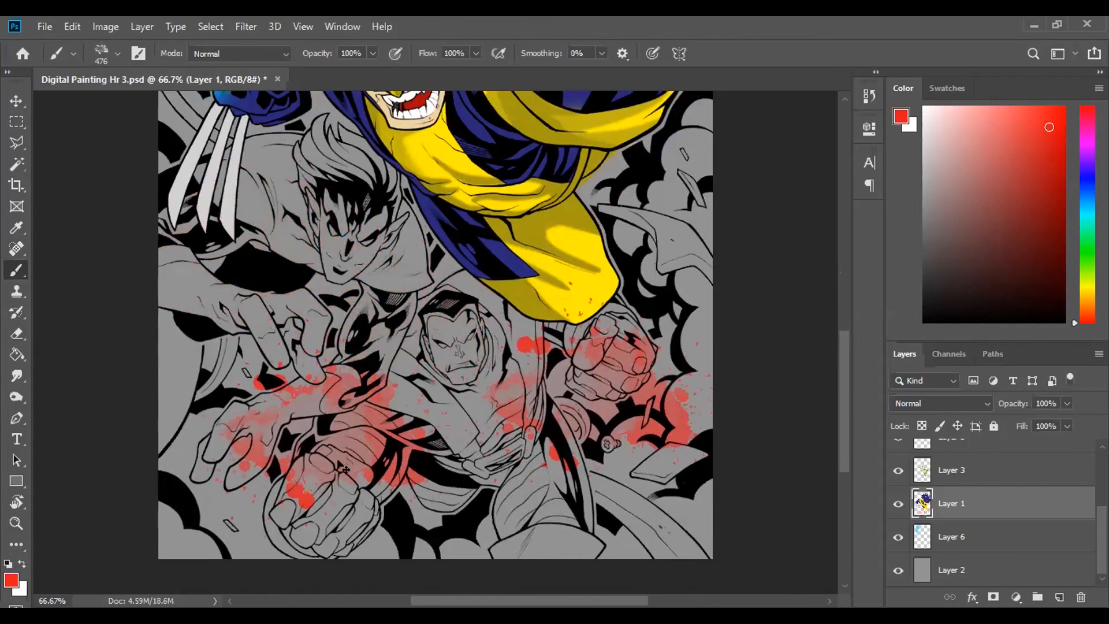
pyautogui.hotkey('ctrl', 'z')
pyautogui.hotkey('ctrl', 'z')
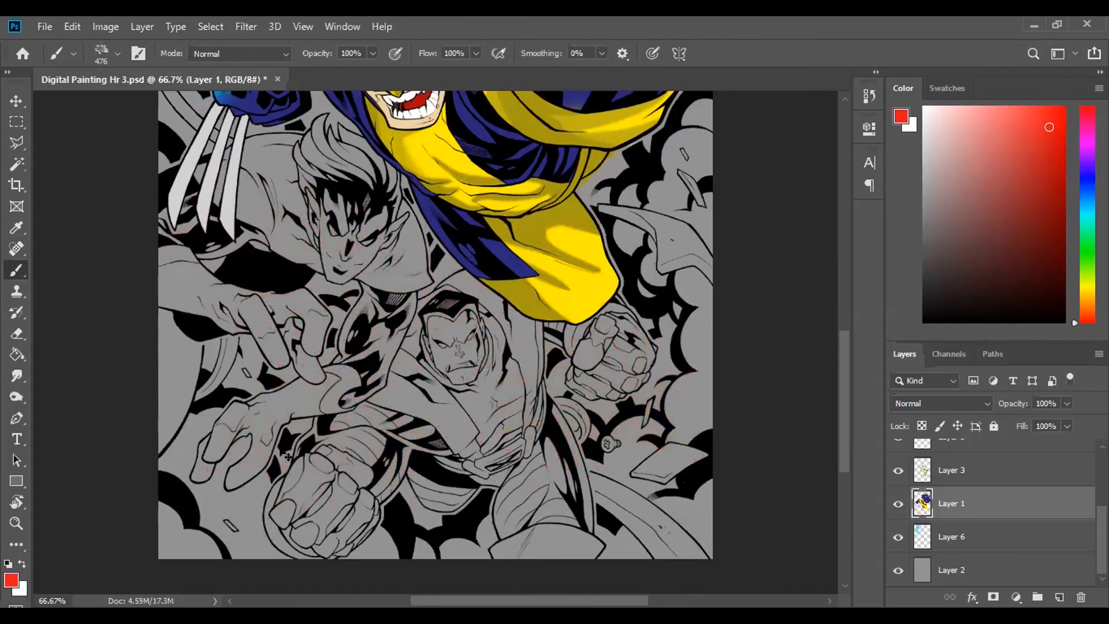
# - Stamp one large red splatter with the brush at 900 px over the lower-left corner of the artwork
pyautogui.click(151, 505)
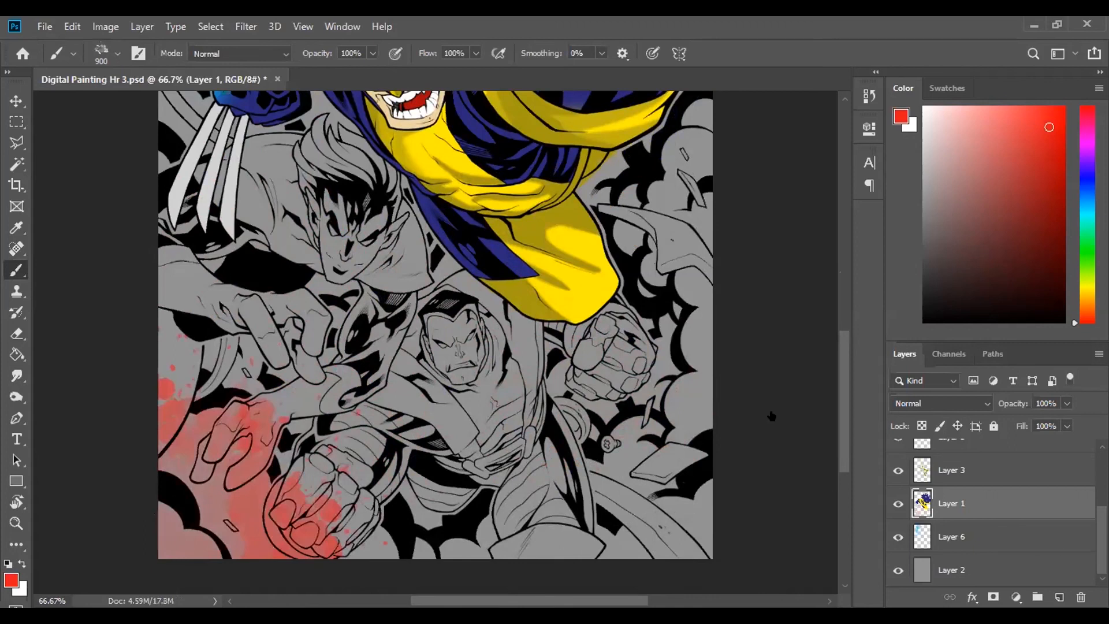
pyautogui.press('[')
pyautogui.press('[')
# - Choose the 503 px splash brush, reduce it to 400 px, and stamp red splatter over the lower central figure's chest
pyautogui.rightClick(112, 376)
pyautogui.click(140, 408)
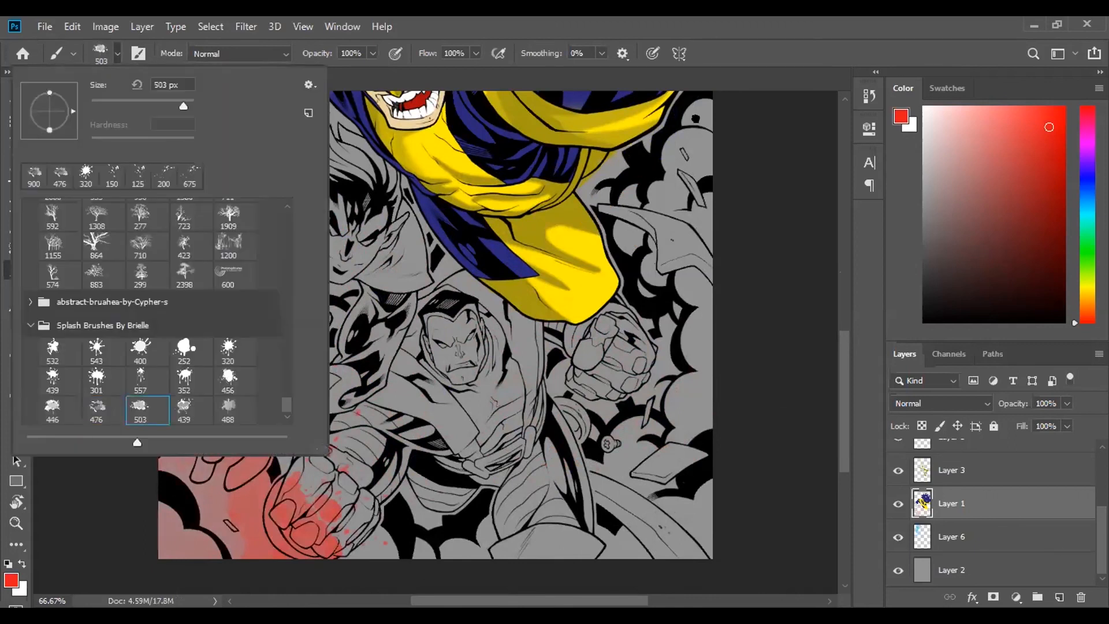
pyautogui.press('[')
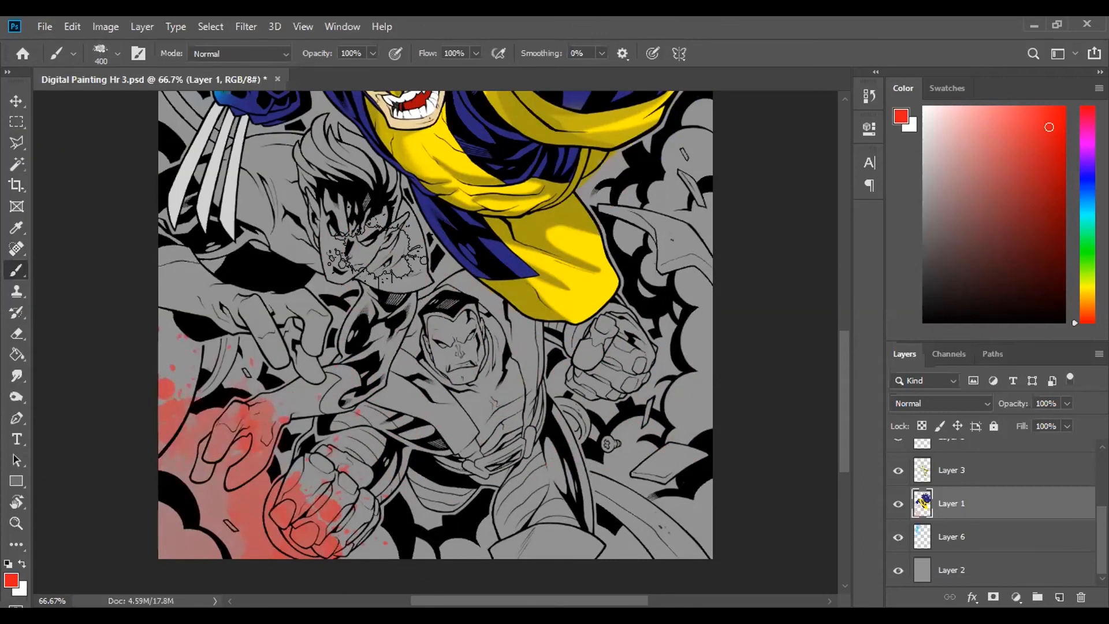
pyautogui.click(381, 263)
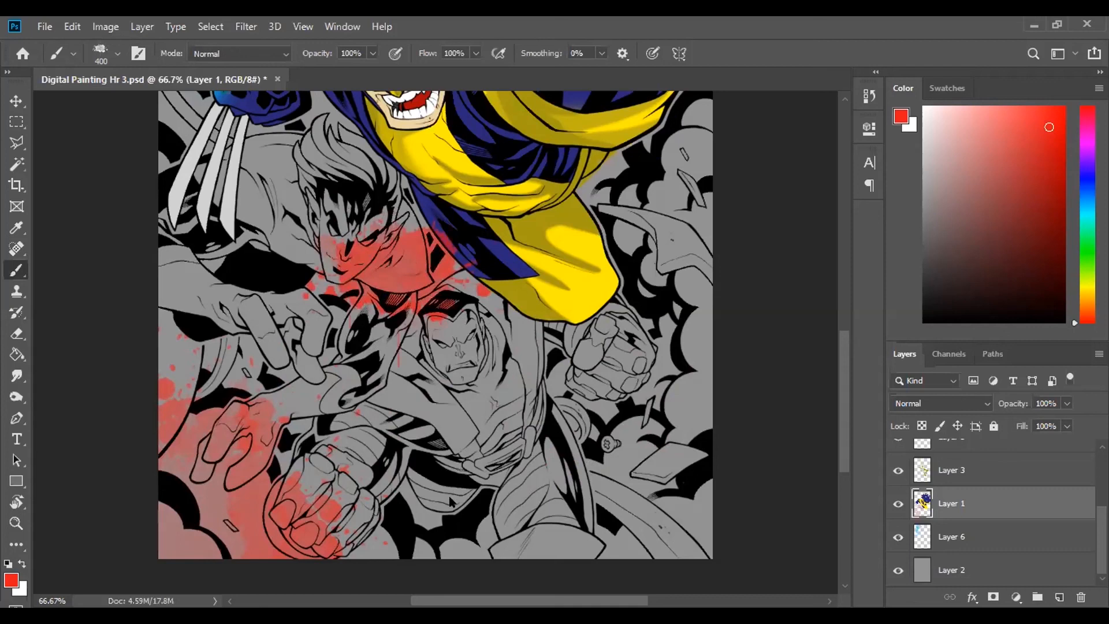
pyautogui.hotkey('ctrl', 'z')
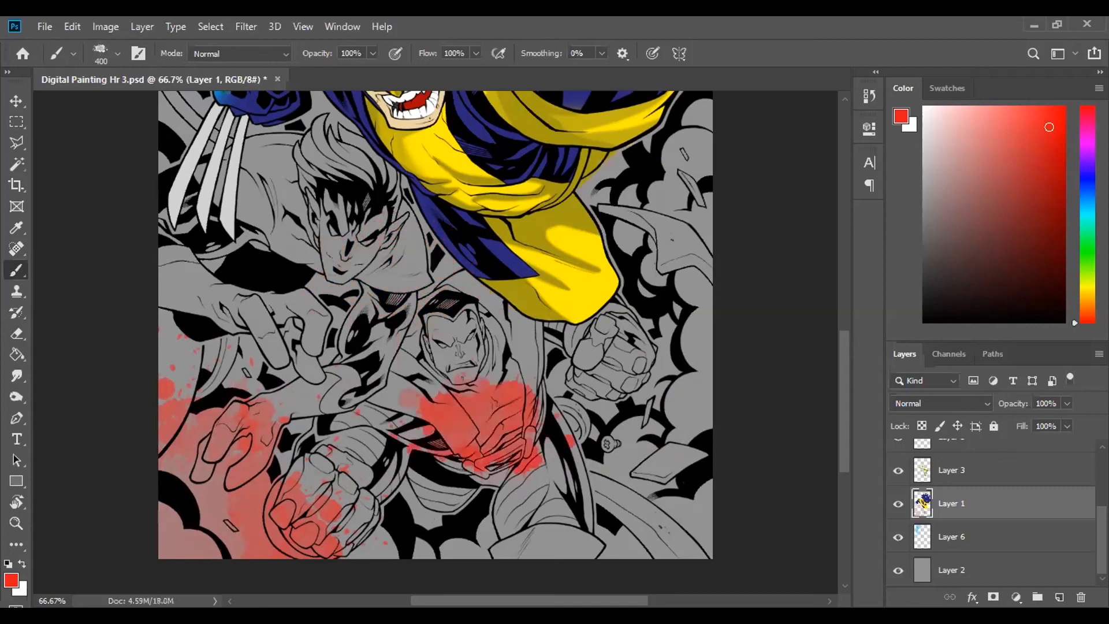
pyautogui.hotkey('ctrl', '0')
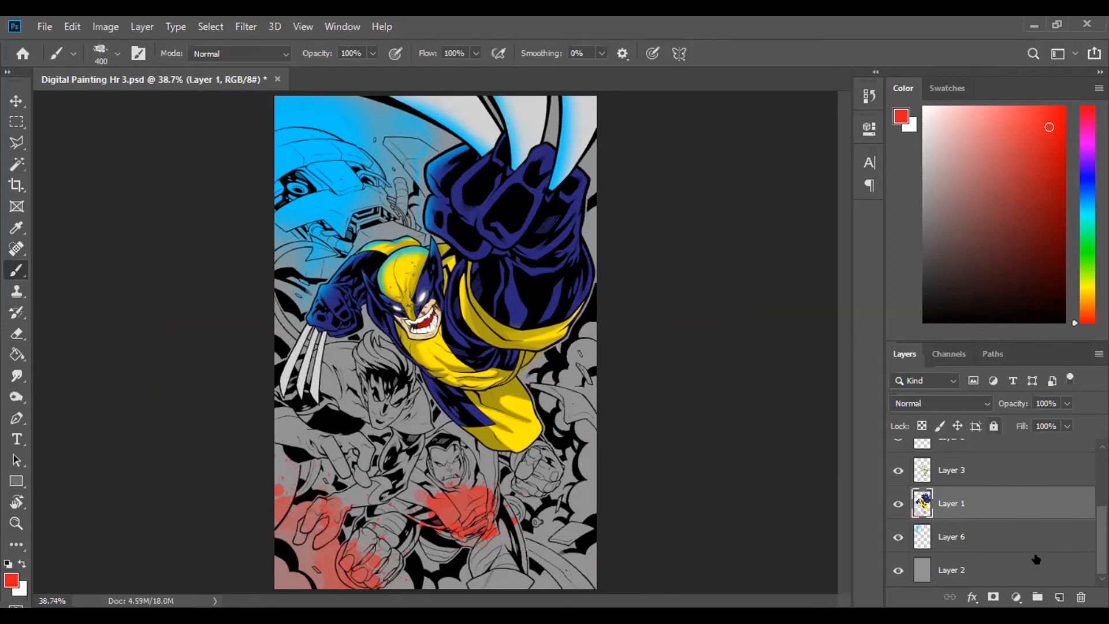
# - Lock Layer 1 and select the hero's blue costume area along the rear arm and torso with the Magic Wand
pyautogui.click(994, 425)
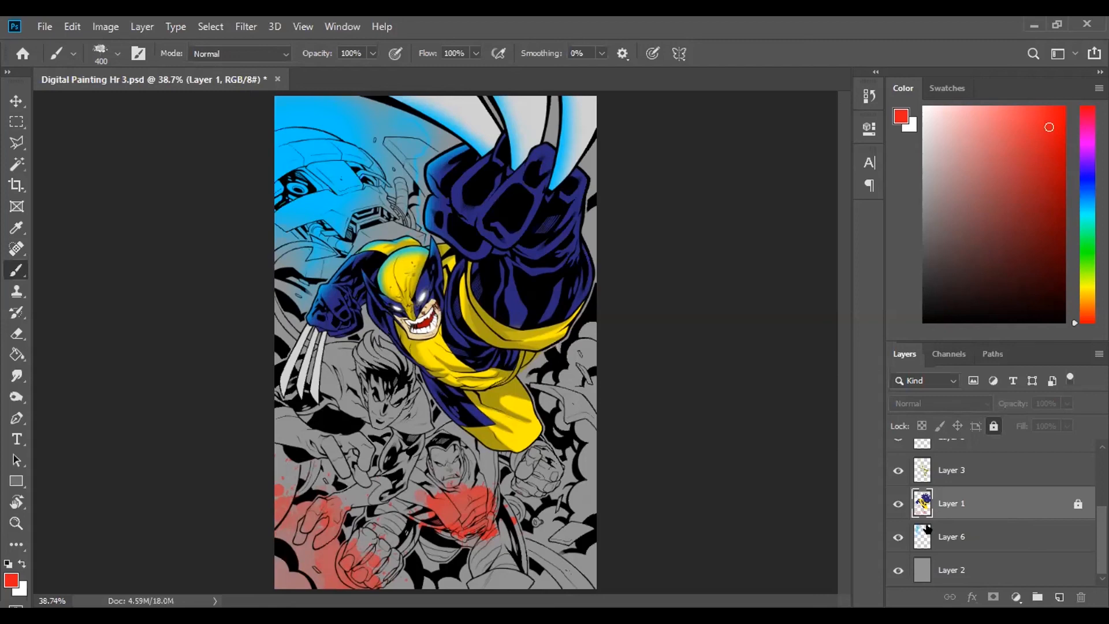
pyautogui.press('w')
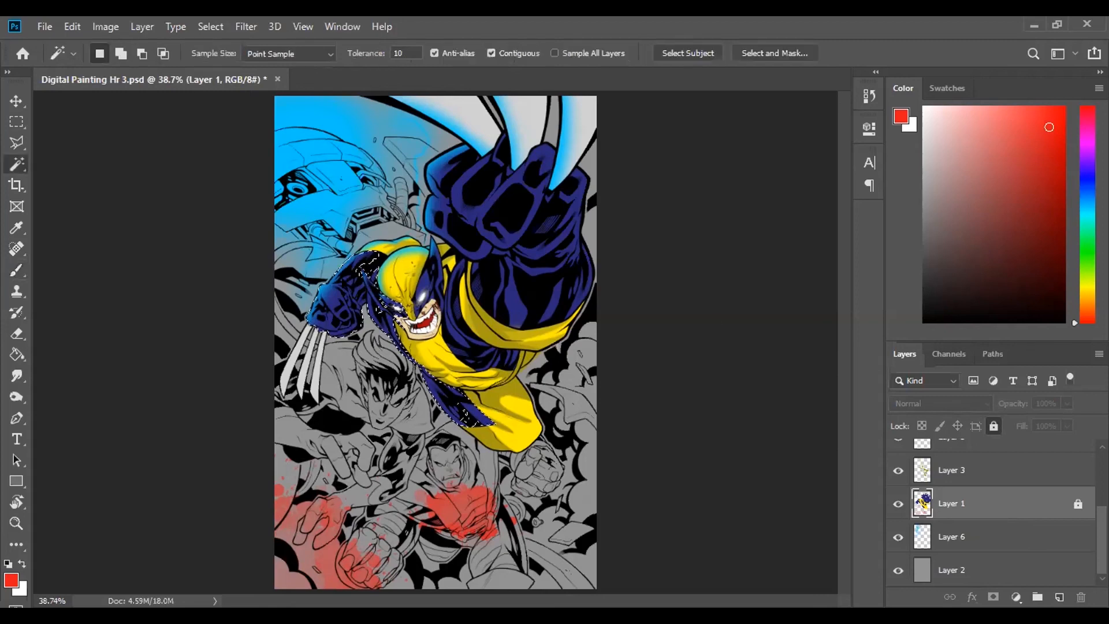
pyautogui.hotkey('ctrl', '+')
pyautogui.hotkey('ctrl', '+')
pyautogui.click(431, 403)
# - Stamp red splatter on Layer 3 inside the selection, over the hero's rear fist and shoulder, and clear the selection
pyautogui.click(17, 272)
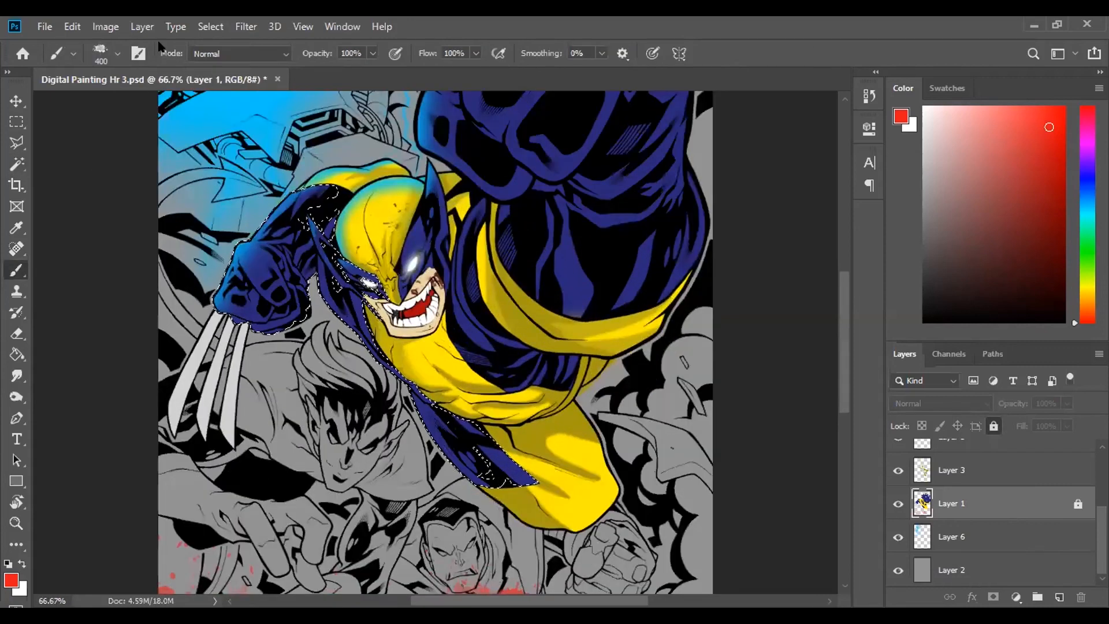
pyautogui.click(1030, 475)
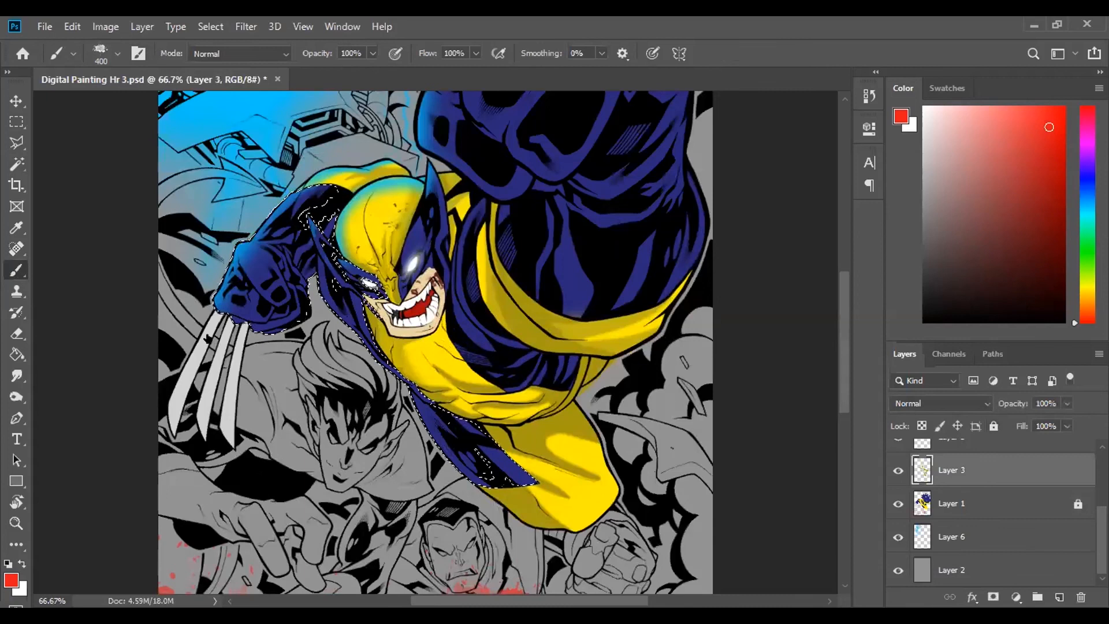
pyautogui.click(262, 328)
pyautogui.click(331, 168)
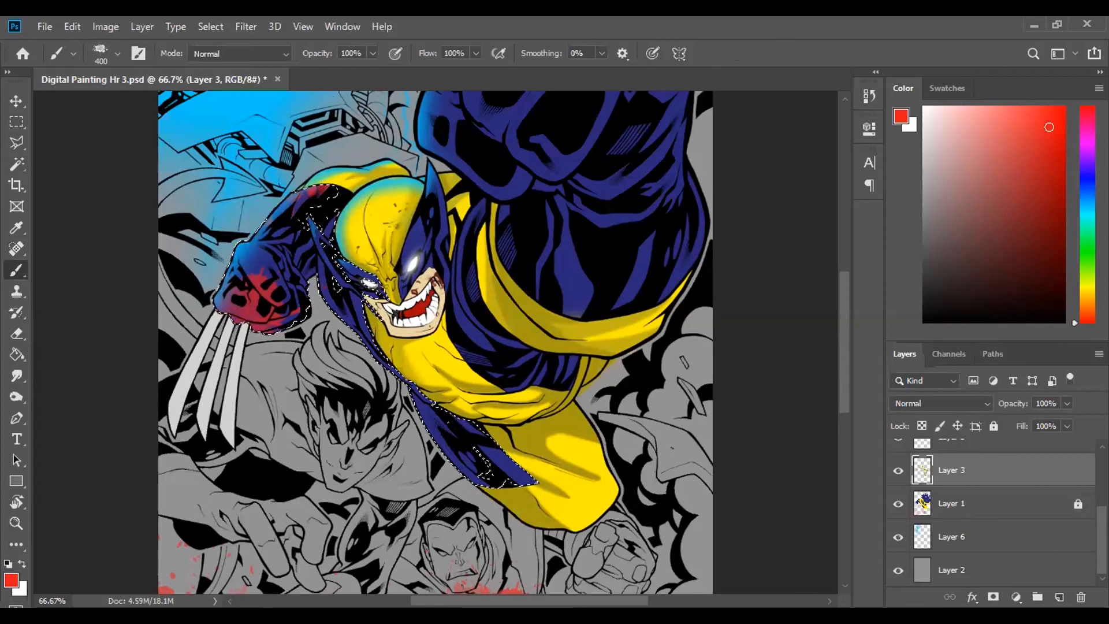
pyautogui.hotkey('ctrl', 'd')
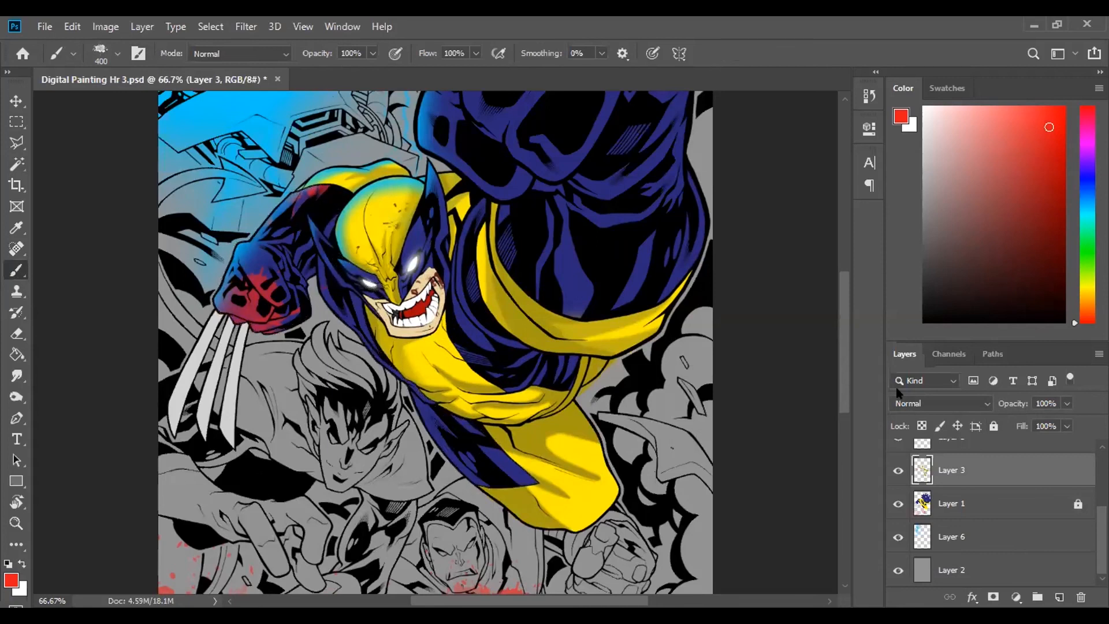
pyautogui.hotkey('ctrl', '0')
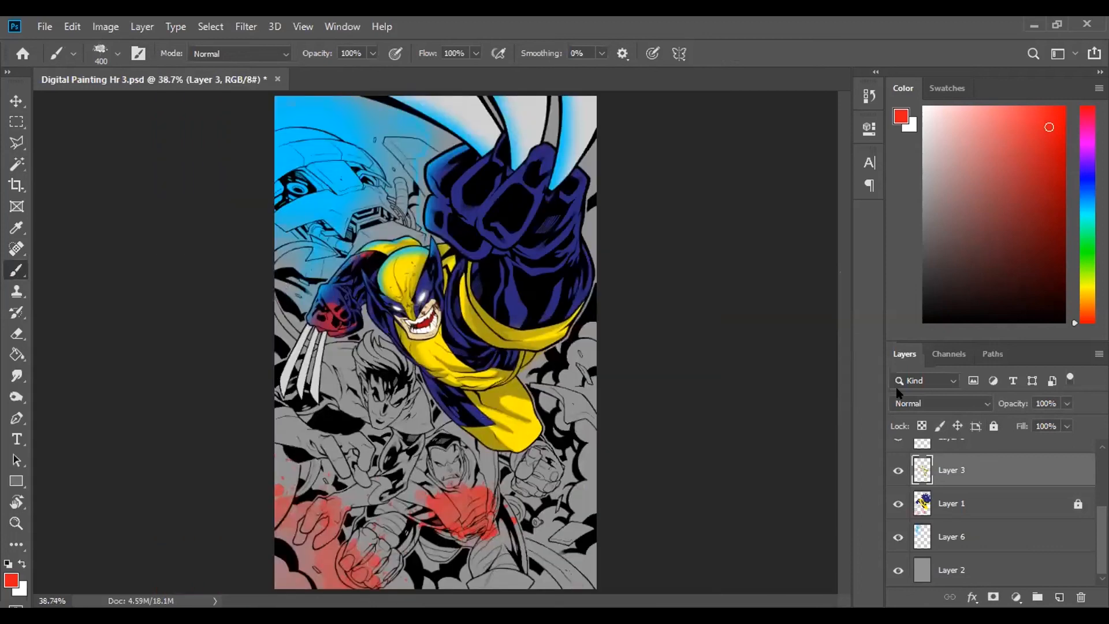